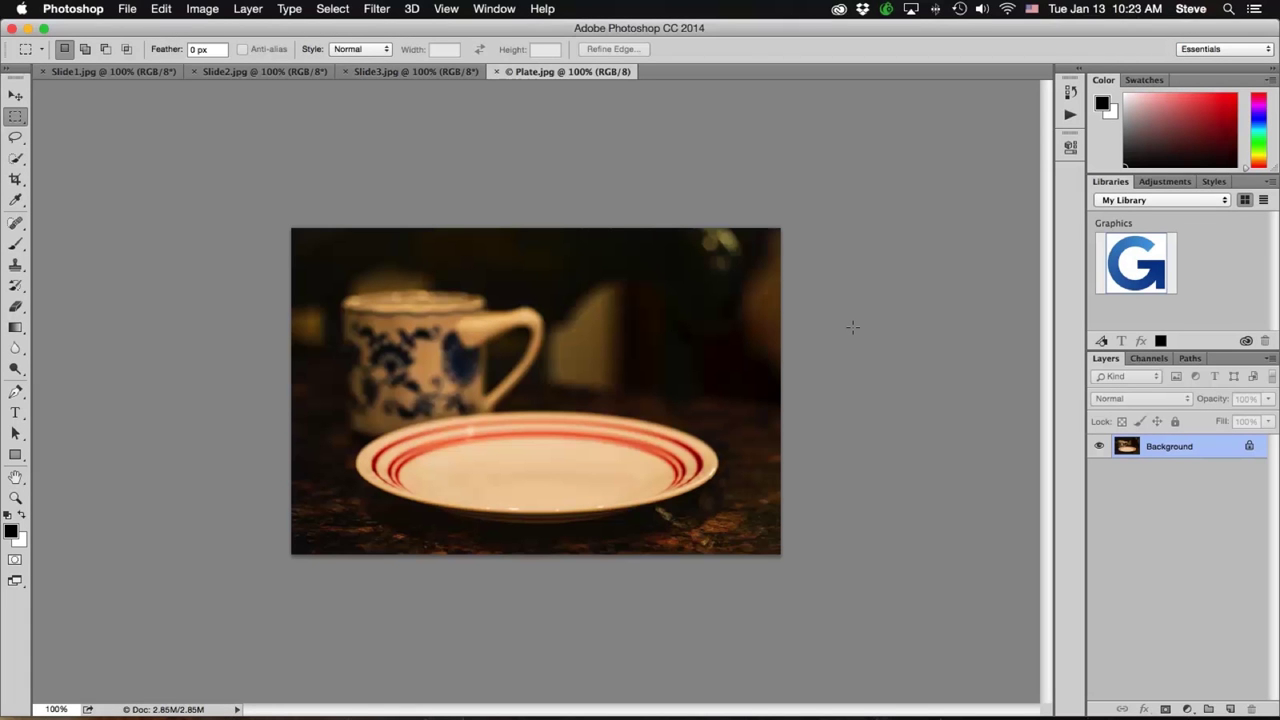
Step: Review the three slides outlining the donut project and the plate photo it goes into
click(114, 74)
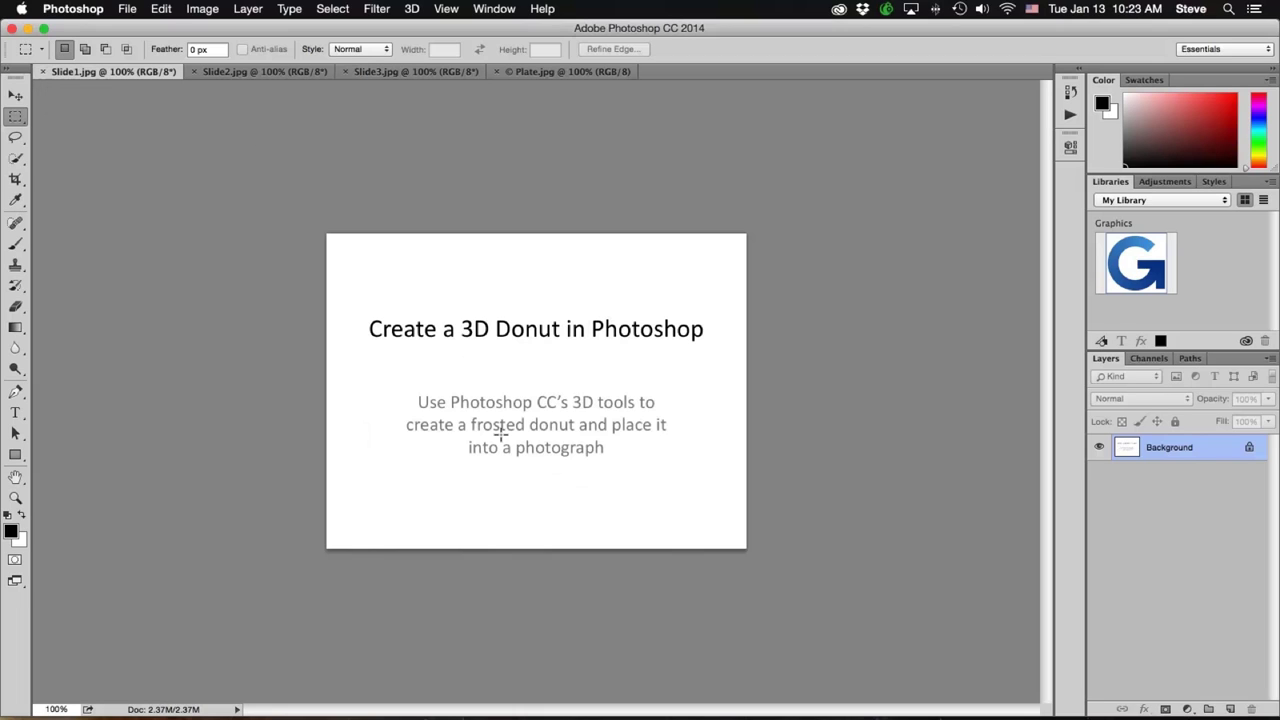
click(268, 78)
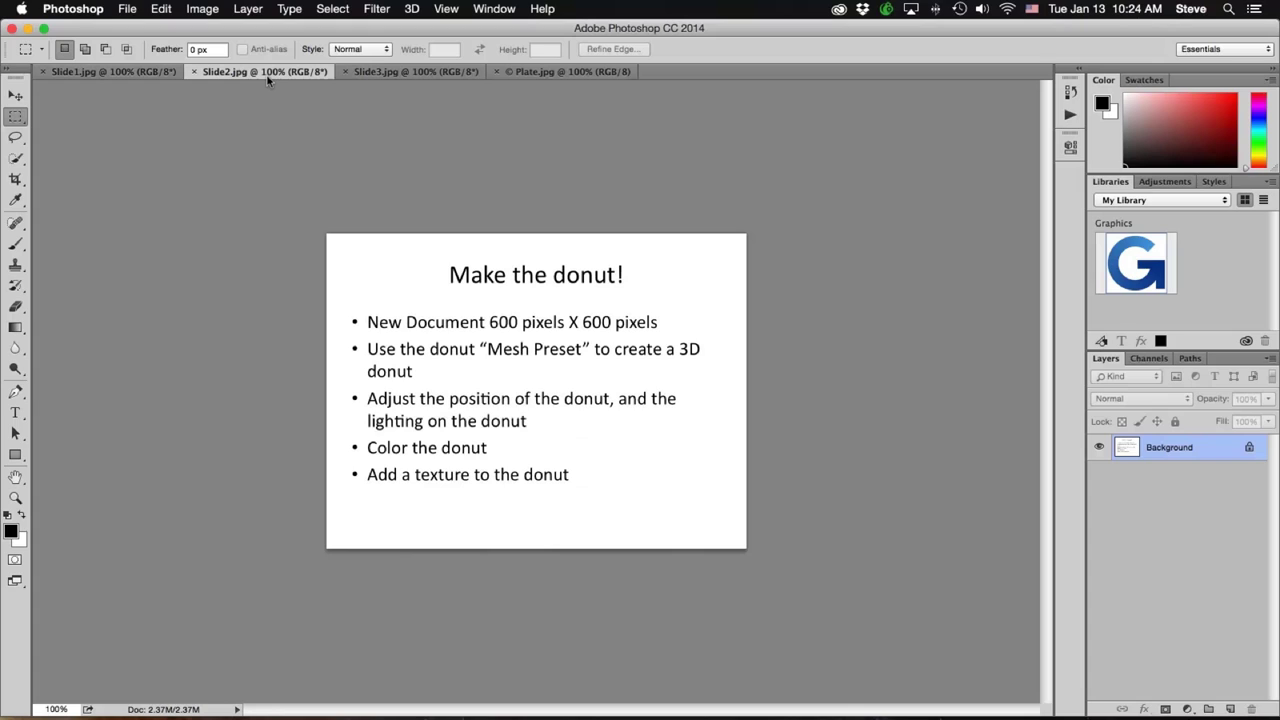
click(373, 72)
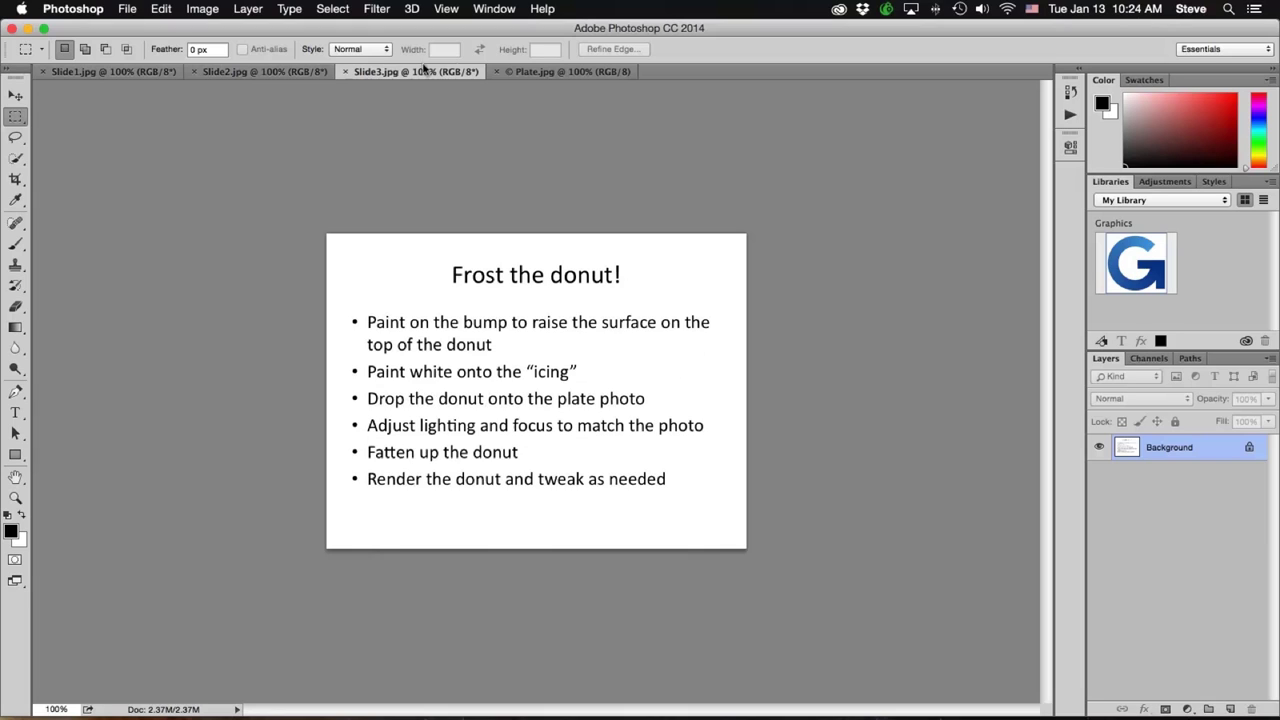
click(544, 76)
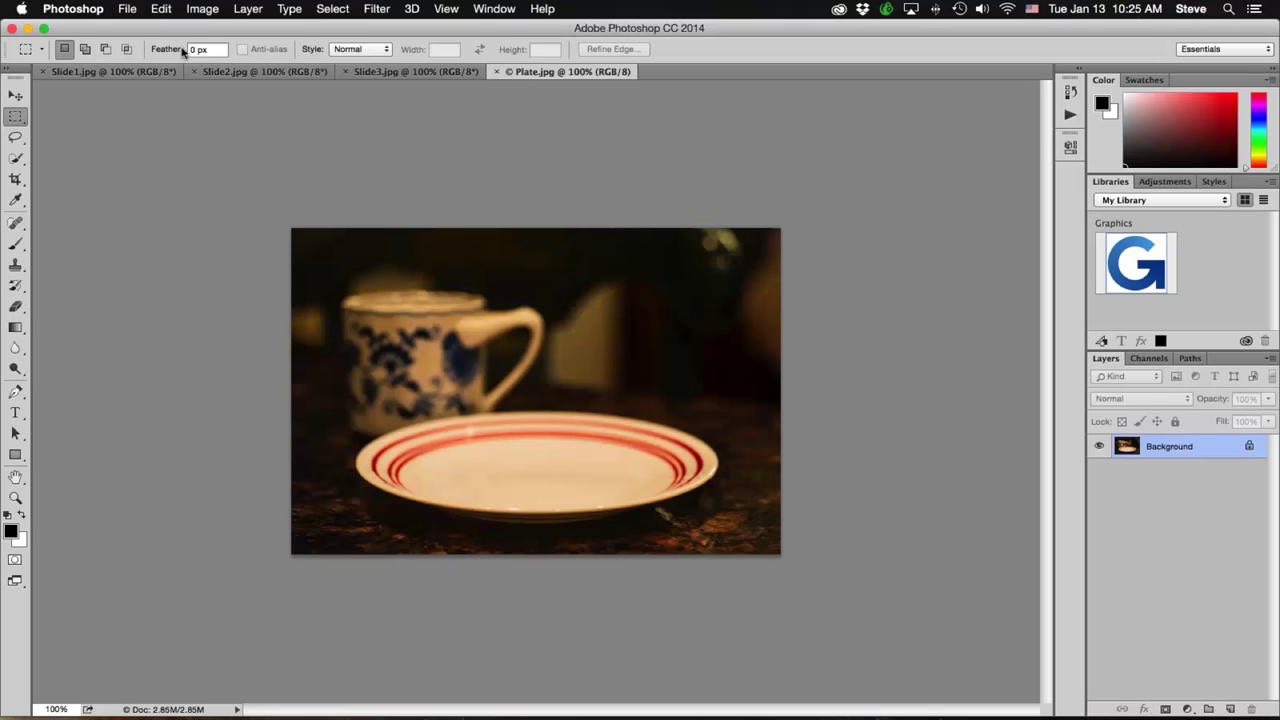
Step: Create a new 600 by 600 pixel RGB document with a resolution of 72 pixels per inch
click(130, 12)
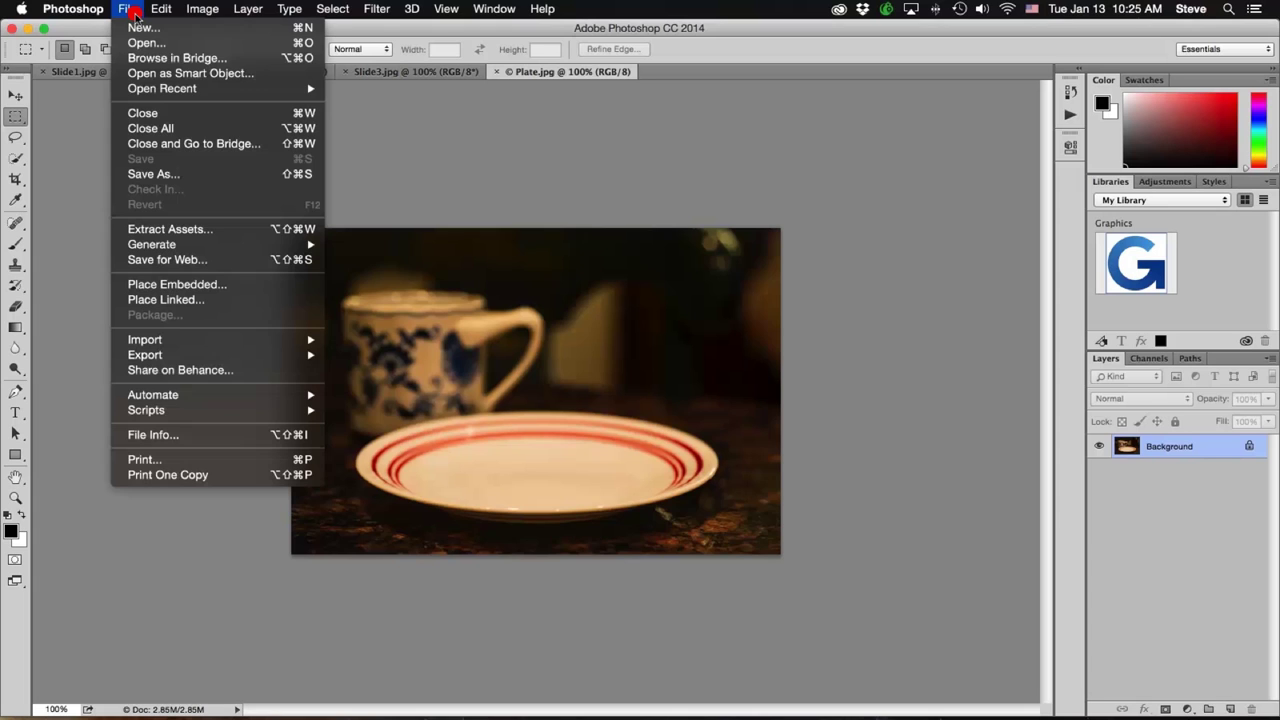
click(138, 27)
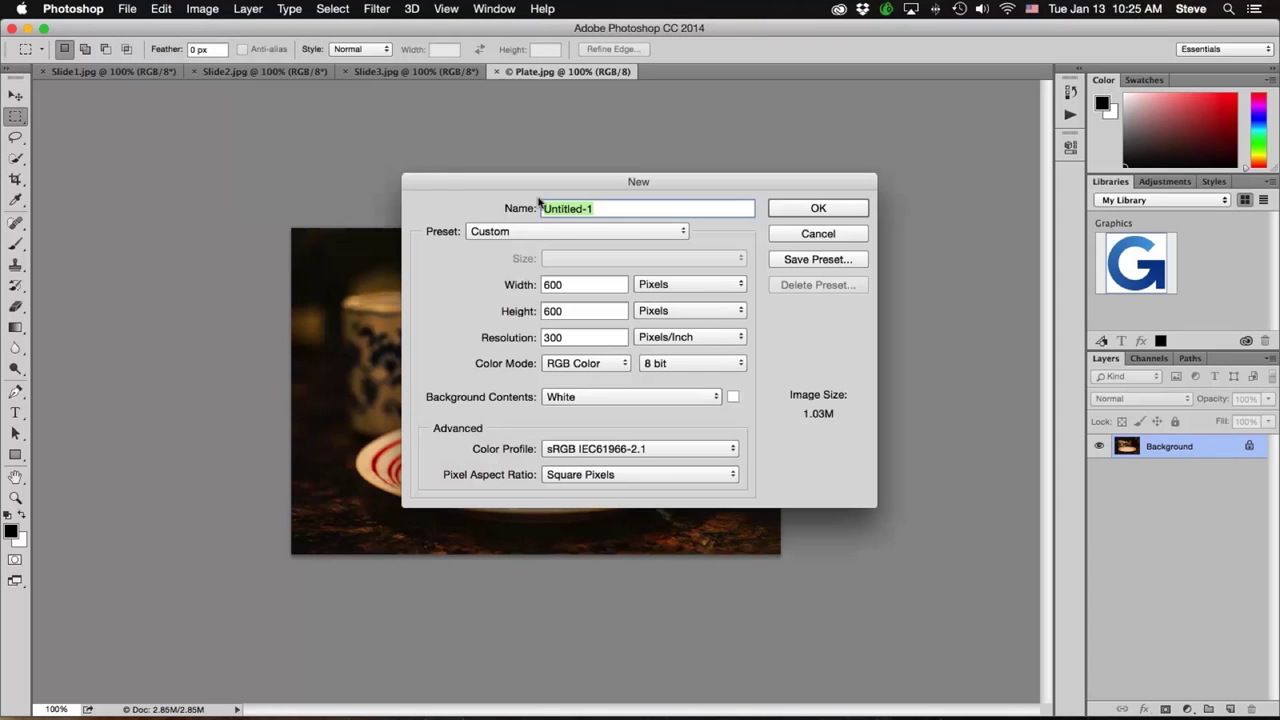
click(583, 286)
double_click(583, 286)
click(566, 311)
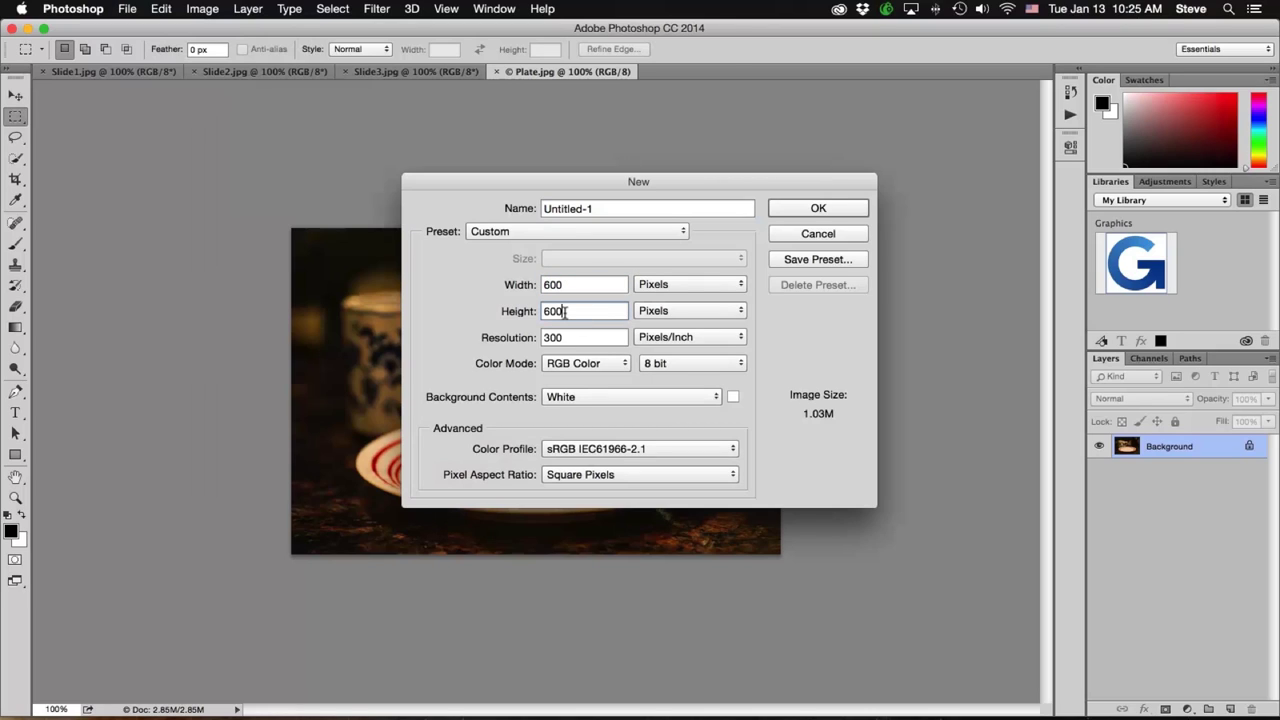
click(557, 338)
double_click(557, 338)
text(72)
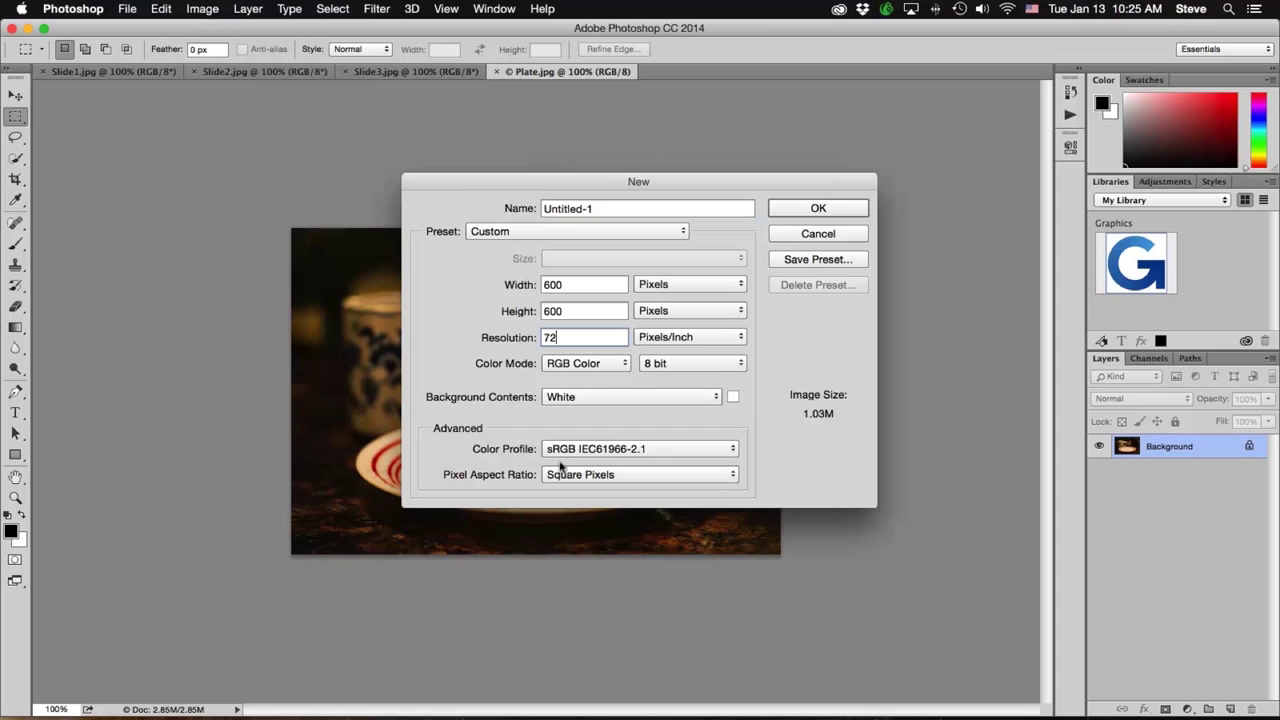
click(818, 208)
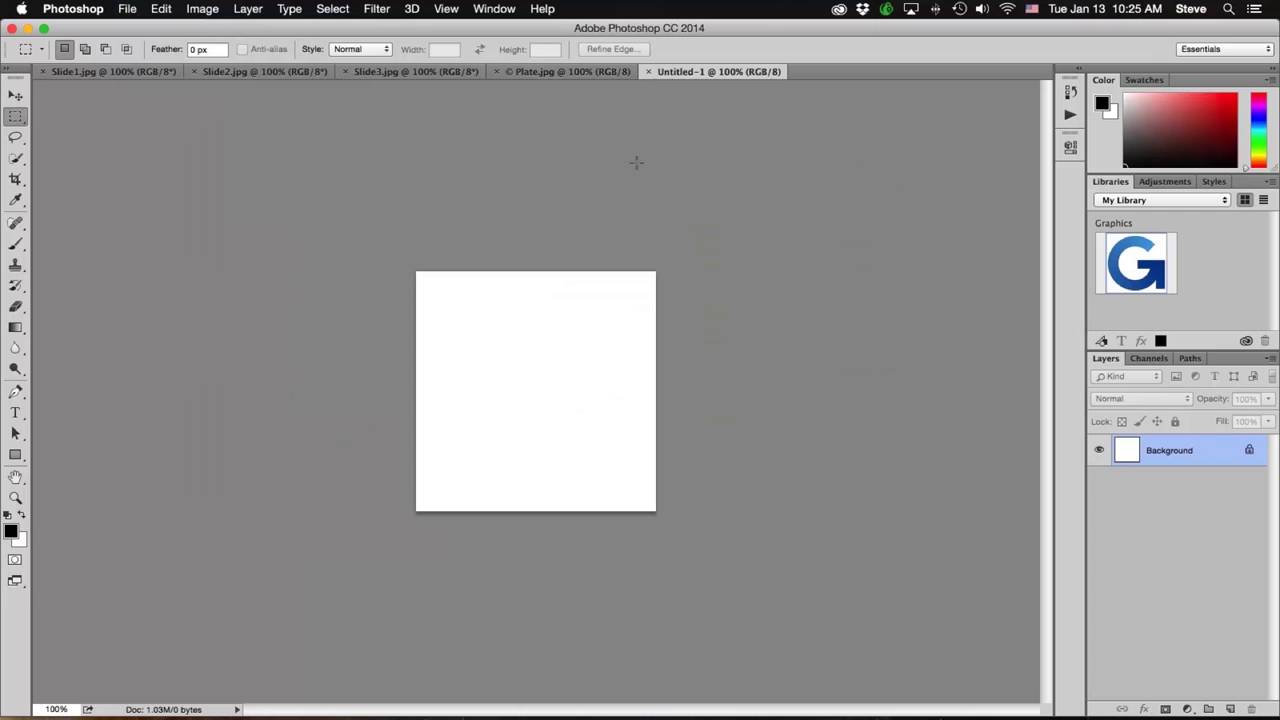
Step: Turn the background layer into a 3D object with the Donut mesh preset and switch to the 3D workspace
click(412, 9)
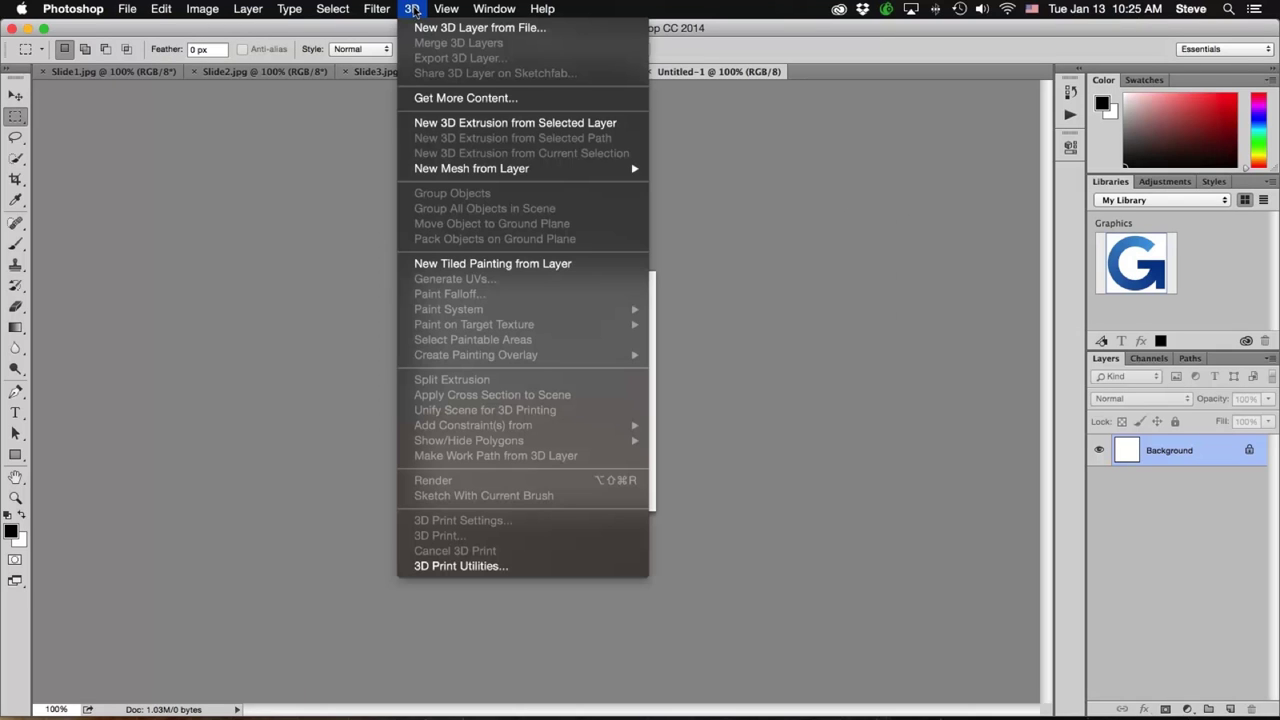
mouse_move(477, 174)
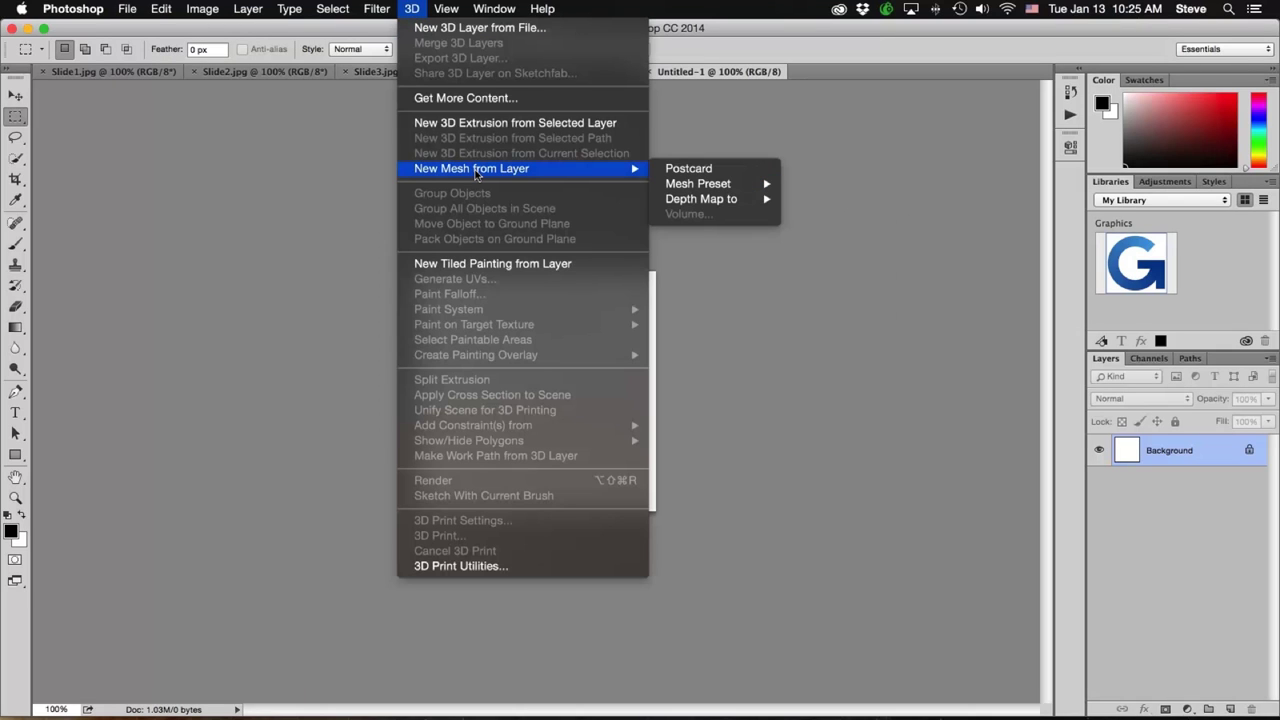
mouse_move(672, 190)
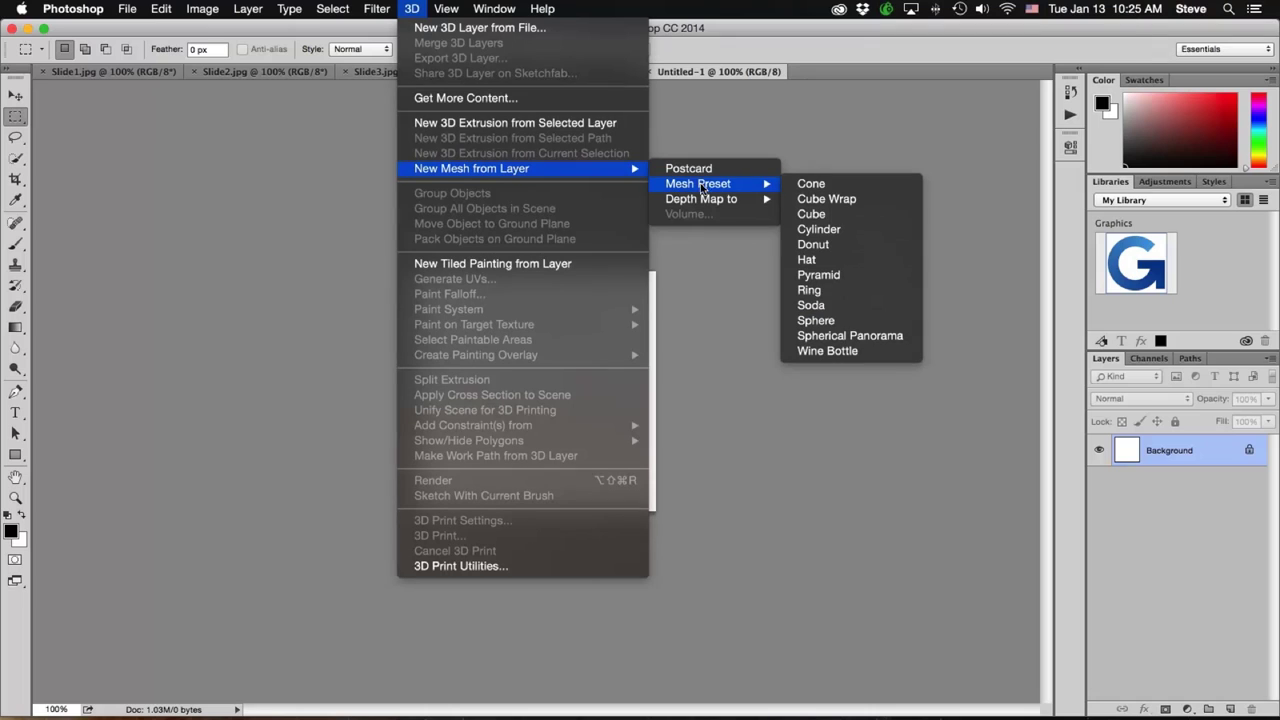
click(812, 245)
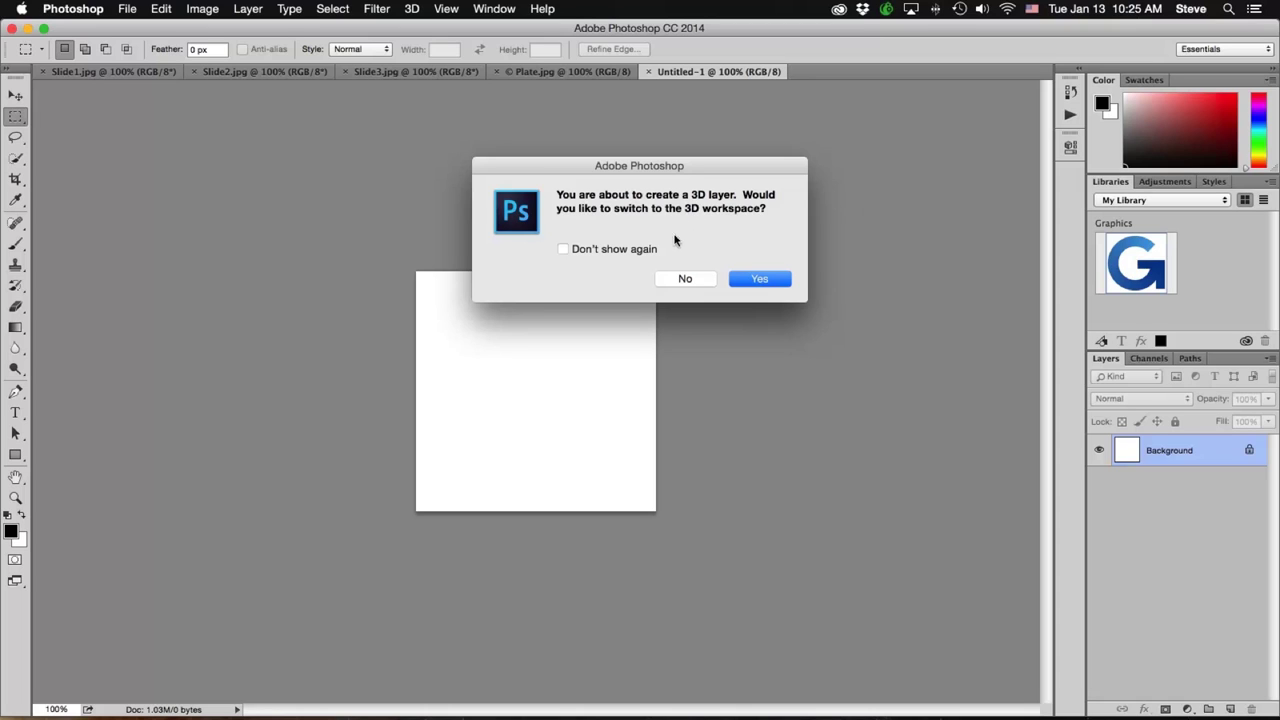
click(772, 284)
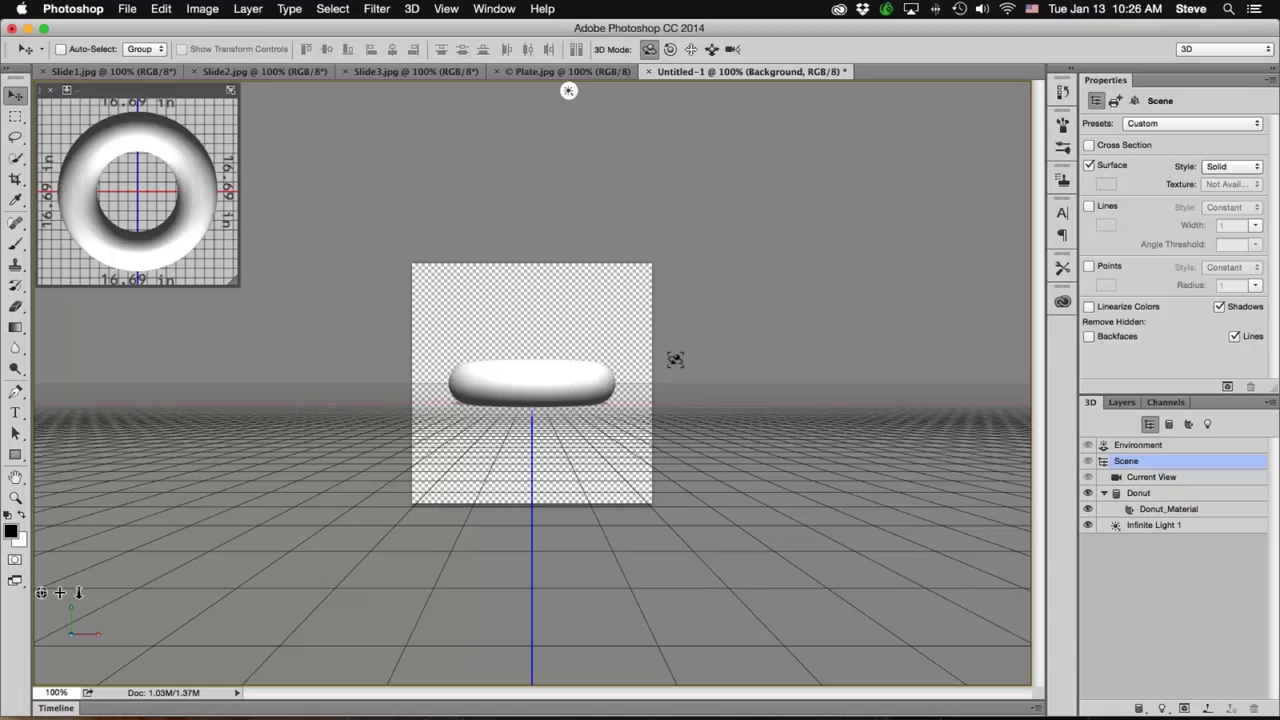
Step: Orbit the camera to look straight down on the donut and hide the 3D ground plane
mouse_move(676, 360)
mouse_down()
mouse_move(676, 485)
mouse_move(660, 526)
mouse_move(673, 517)
mouse_up()
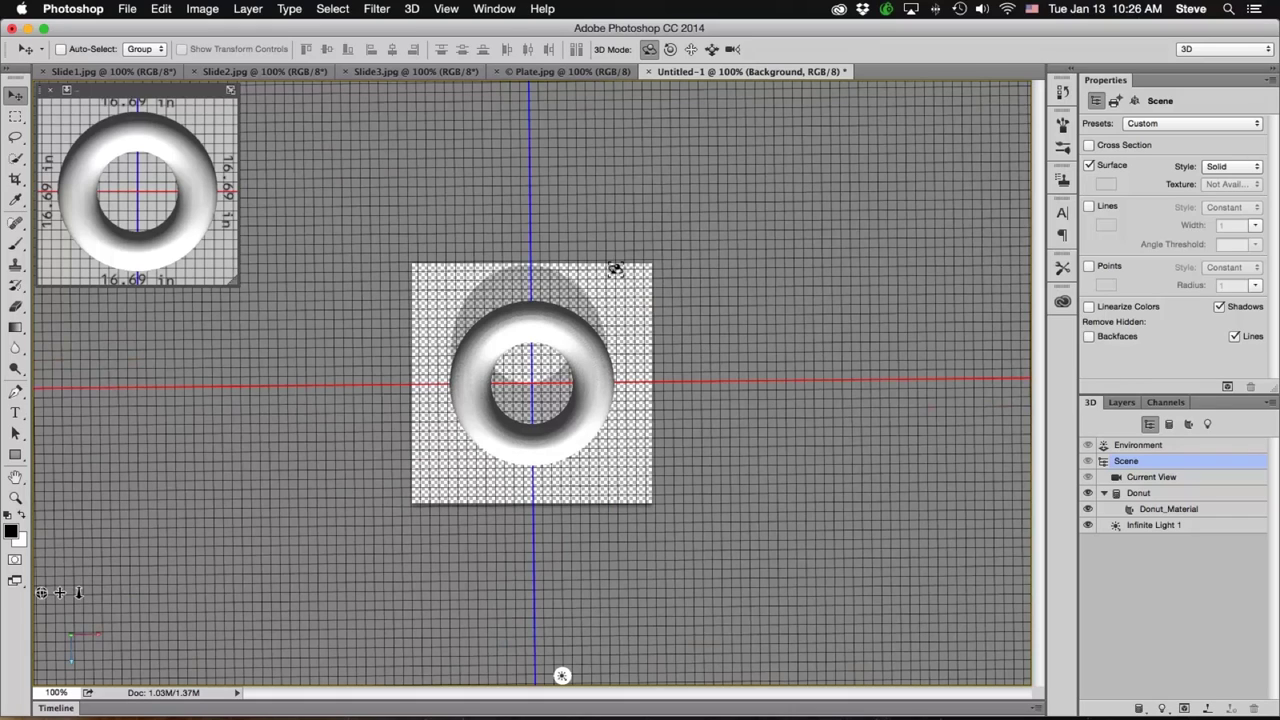
click(447, 9)
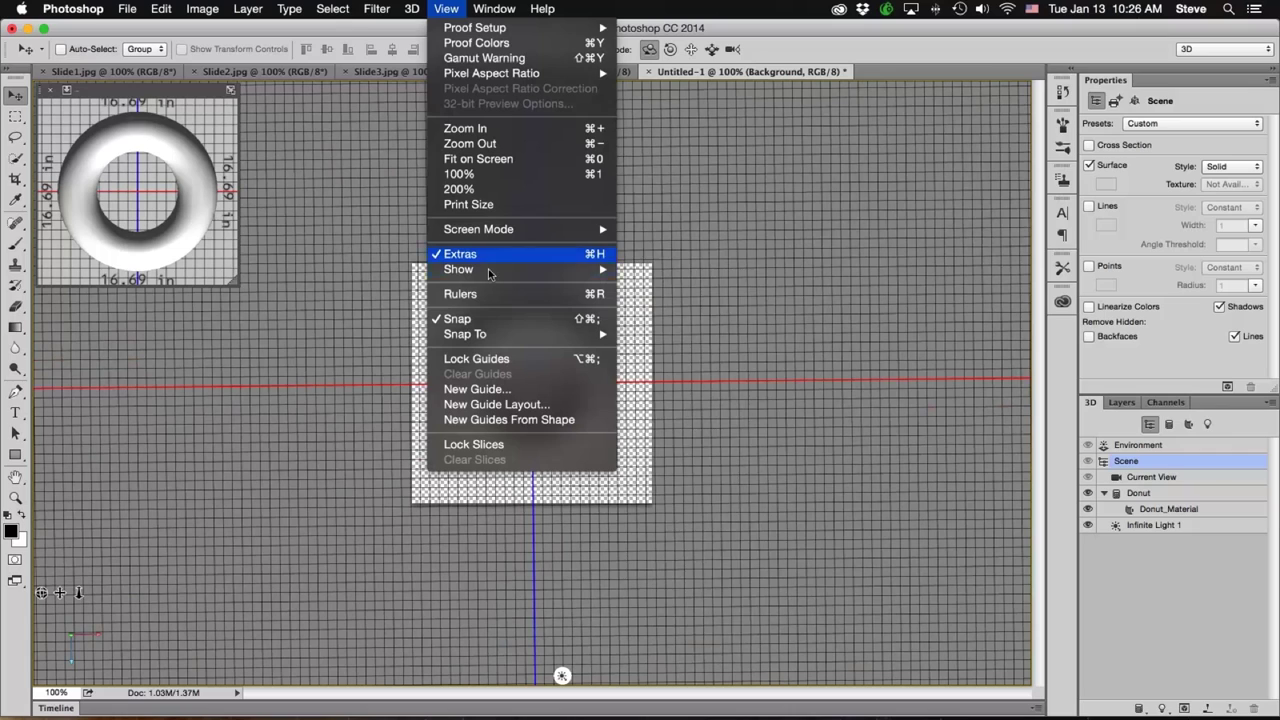
mouse_move(493, 271)
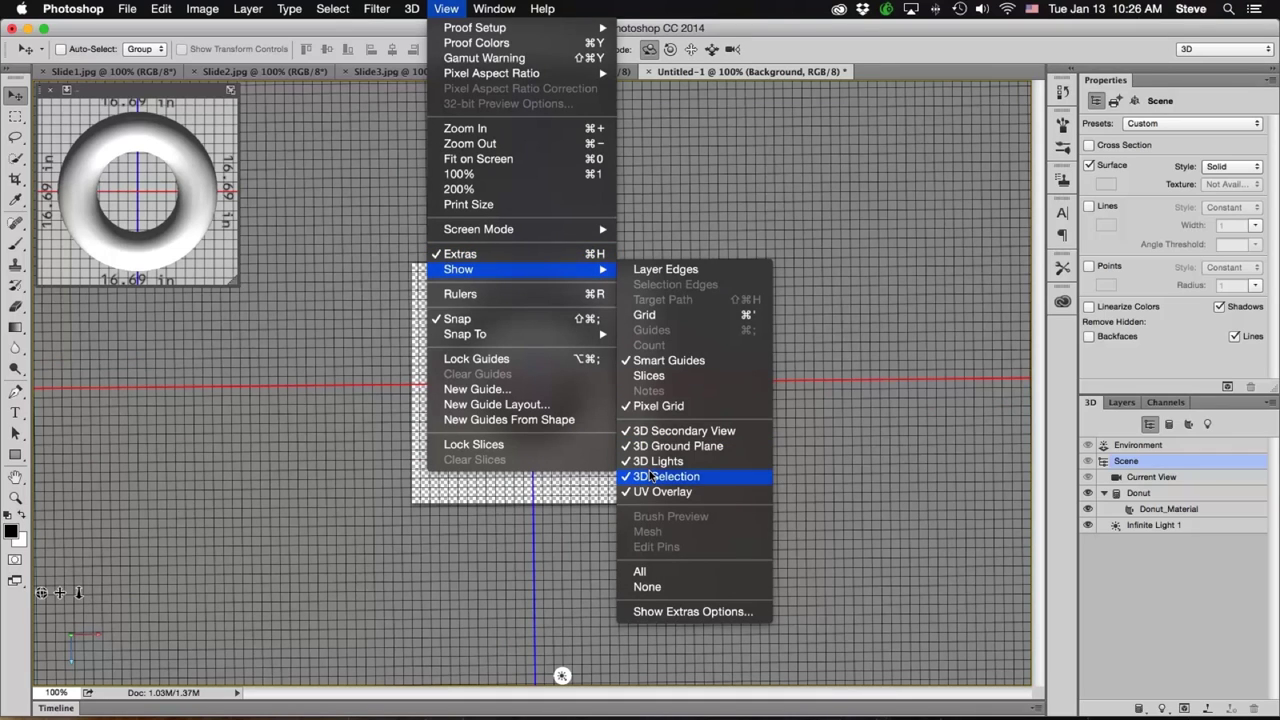
click(672, 447)
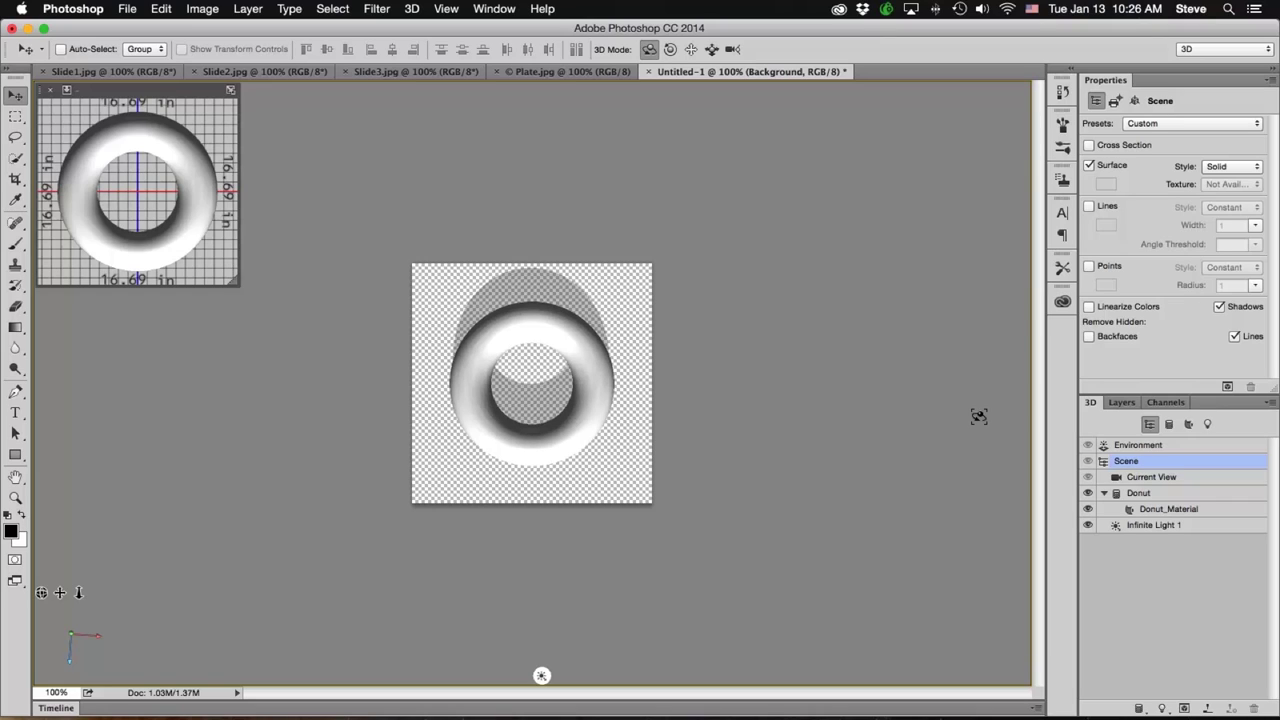
Step: Turn off the Default IBL image-based light and aim the infinite light straight down onto the donut
click(1123, 403)
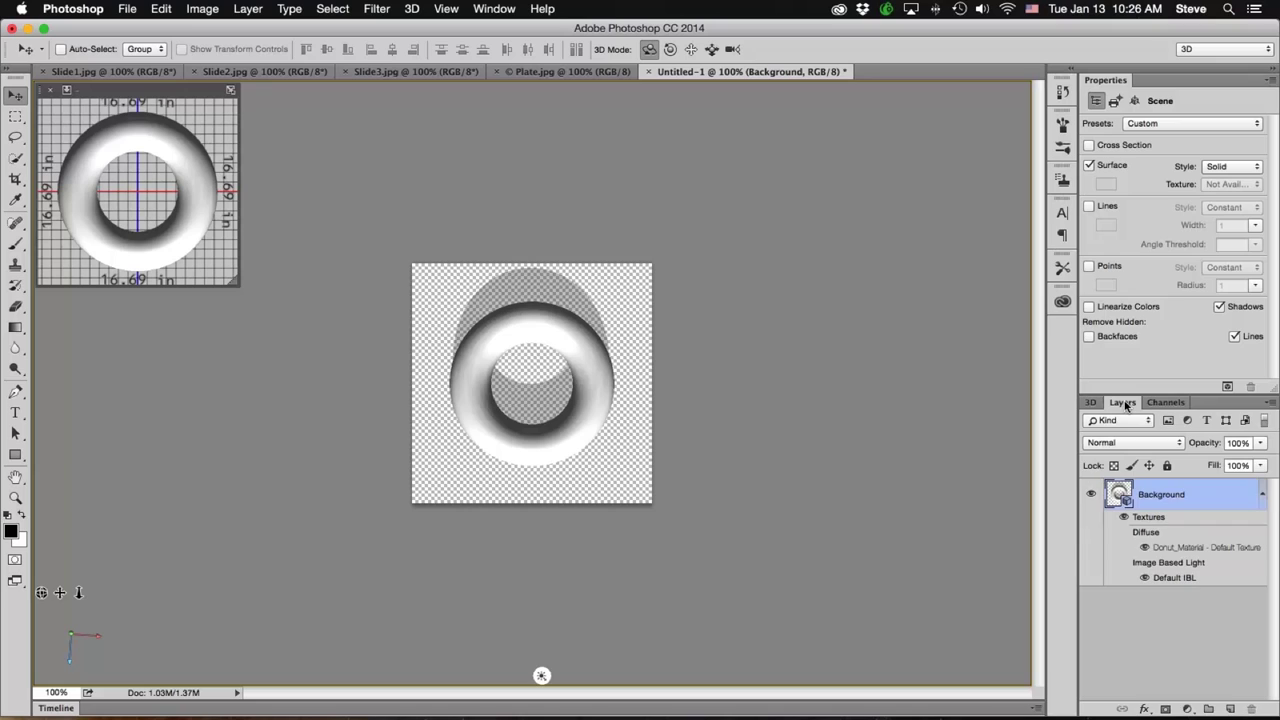
click(1145, 578)
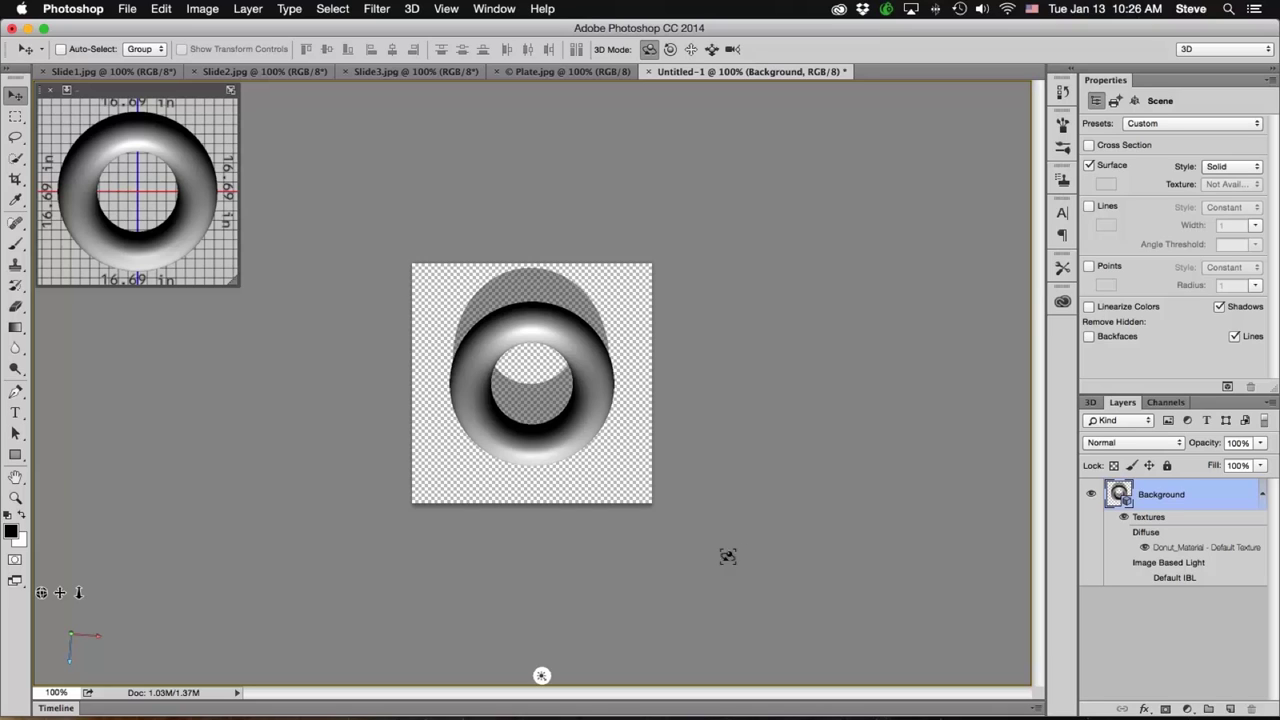
click(541, 677)
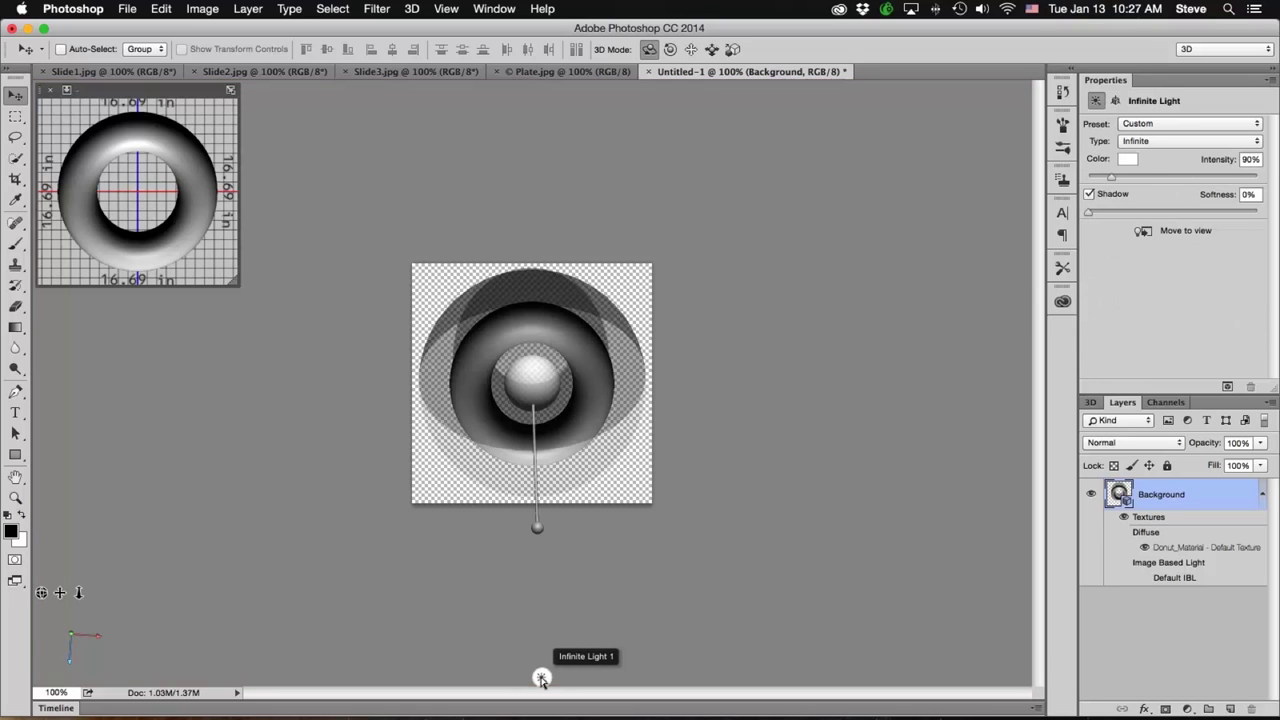
mouse_move(537, 527)
mouse_down()
mouse_move(534, 488)
mouse_move(548, 472)
mouse_move(609, 475)
mouse_move(669, 397)
mouse_move(426, 457)
mouse_move(490, 470)
mouse_move(563, 451)
mouse_move(525, 400)
mouse_move(543, 392)
mouse_move(522, 365)
mouse_move(575, 410)
mouse_move(525, 352)
mouse_up()
drag(530, 355, 532, 354)
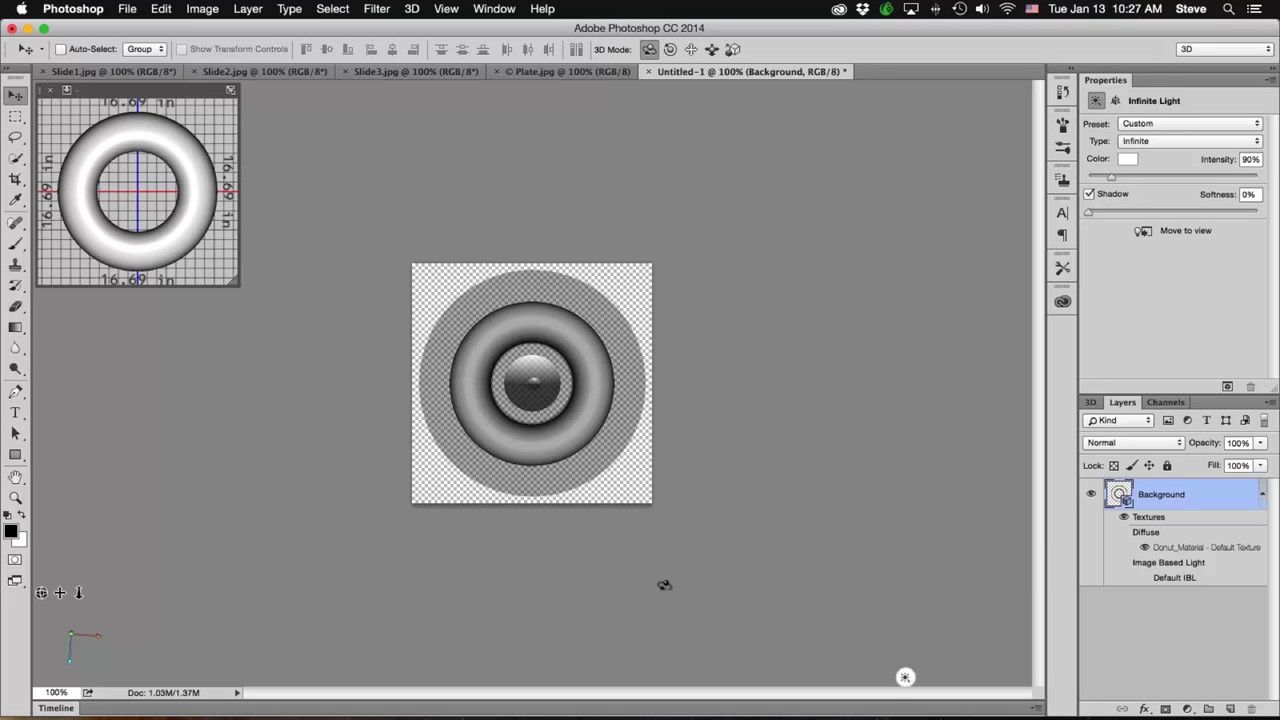
click(745, 435)
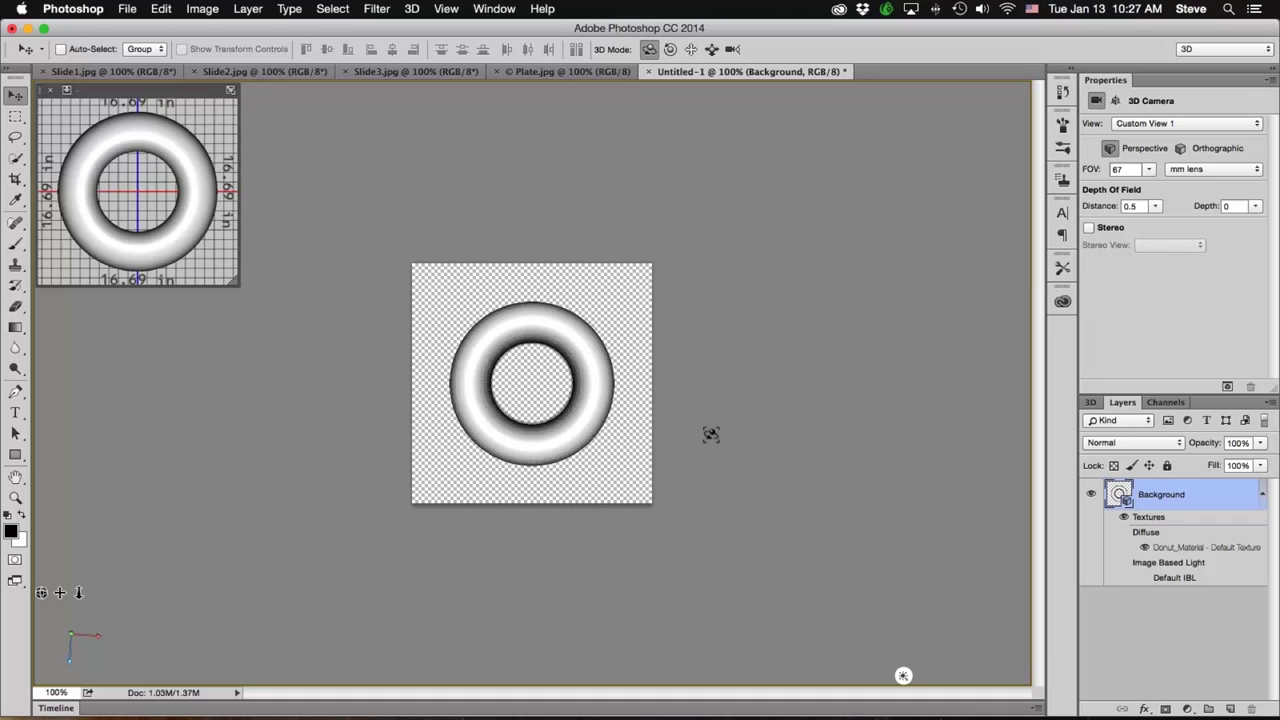
Step: Open the donut material's diffuse texture and fill it with a brown colour of RGB 177, 128, 50
key(super+equal)
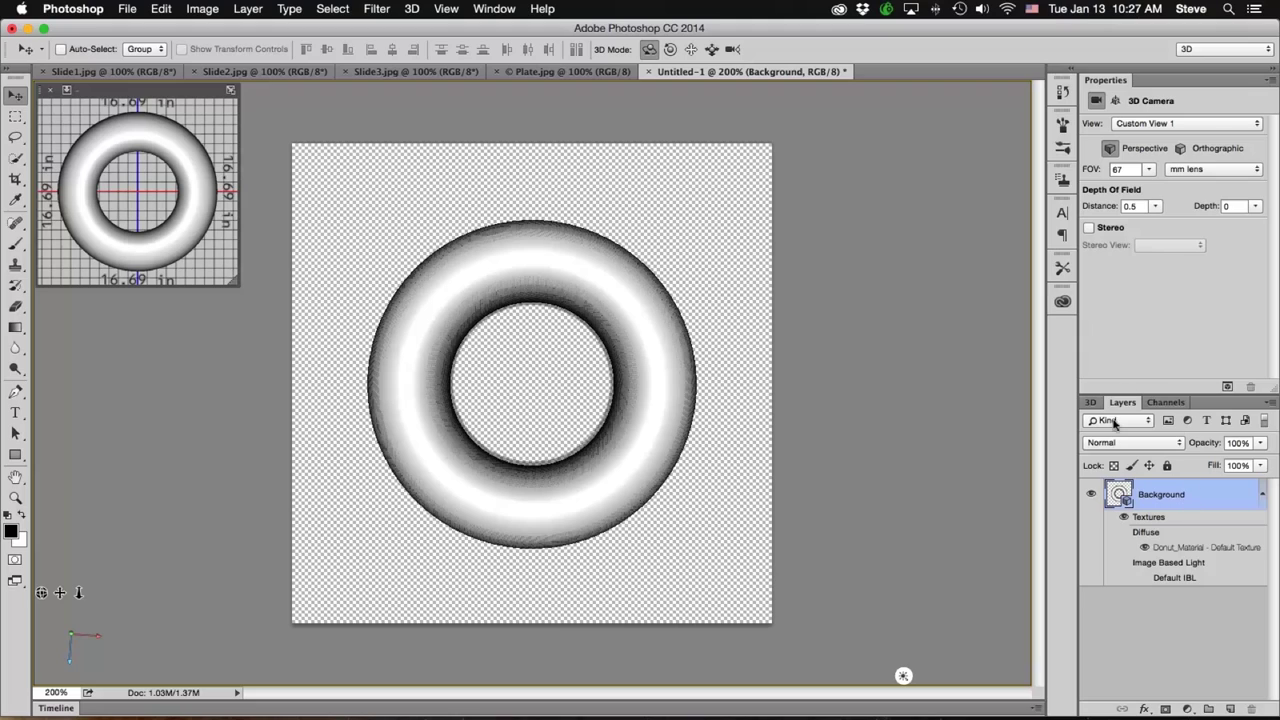
double_click(1184, 548)
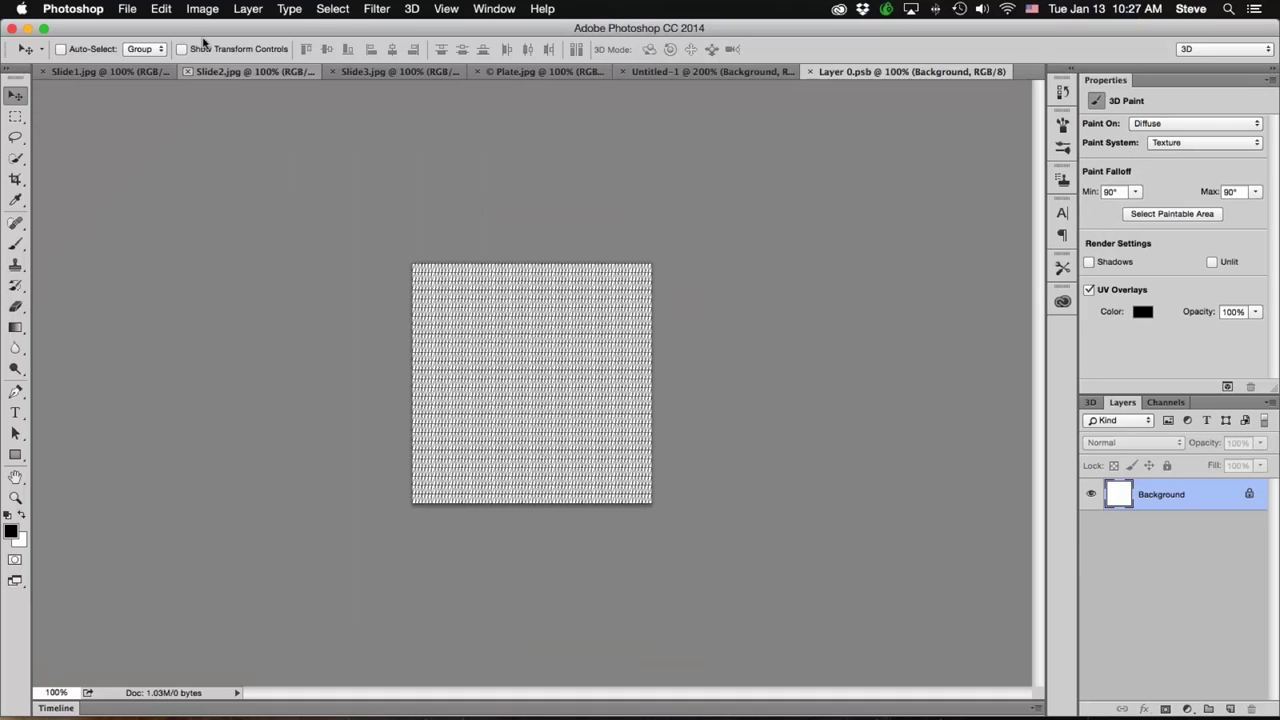
click(165, 9)
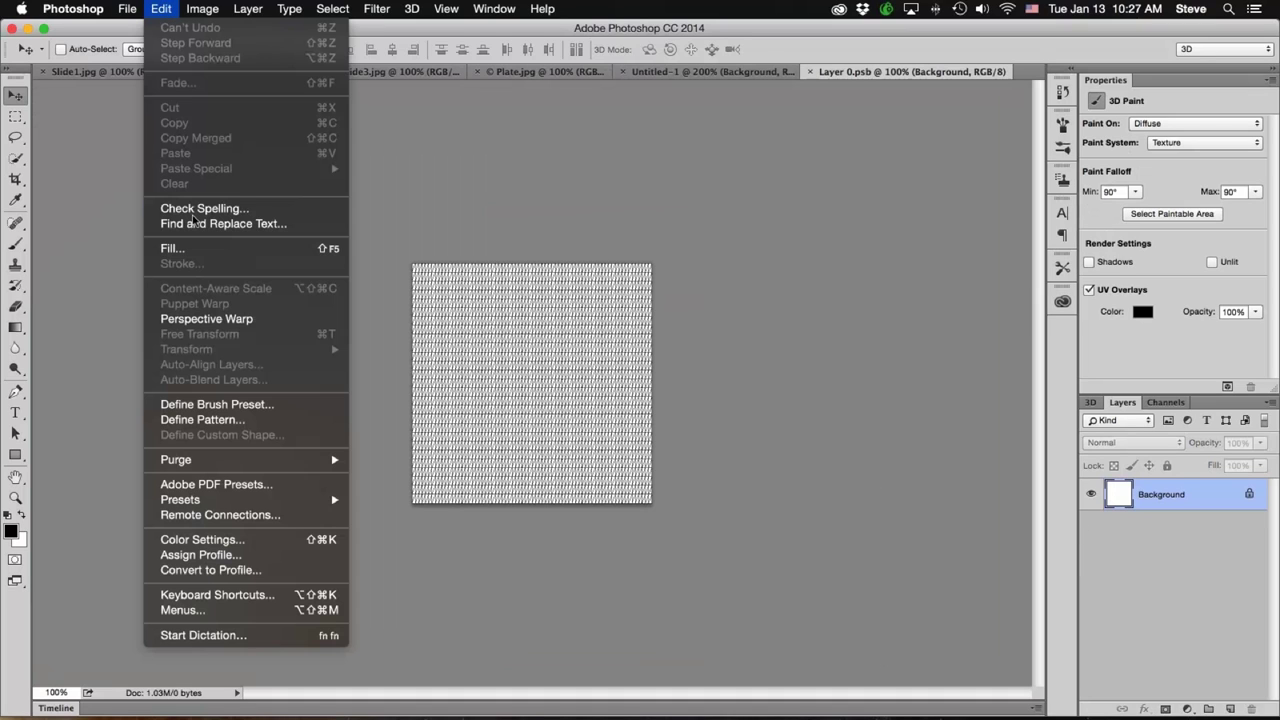
click(187, 251)
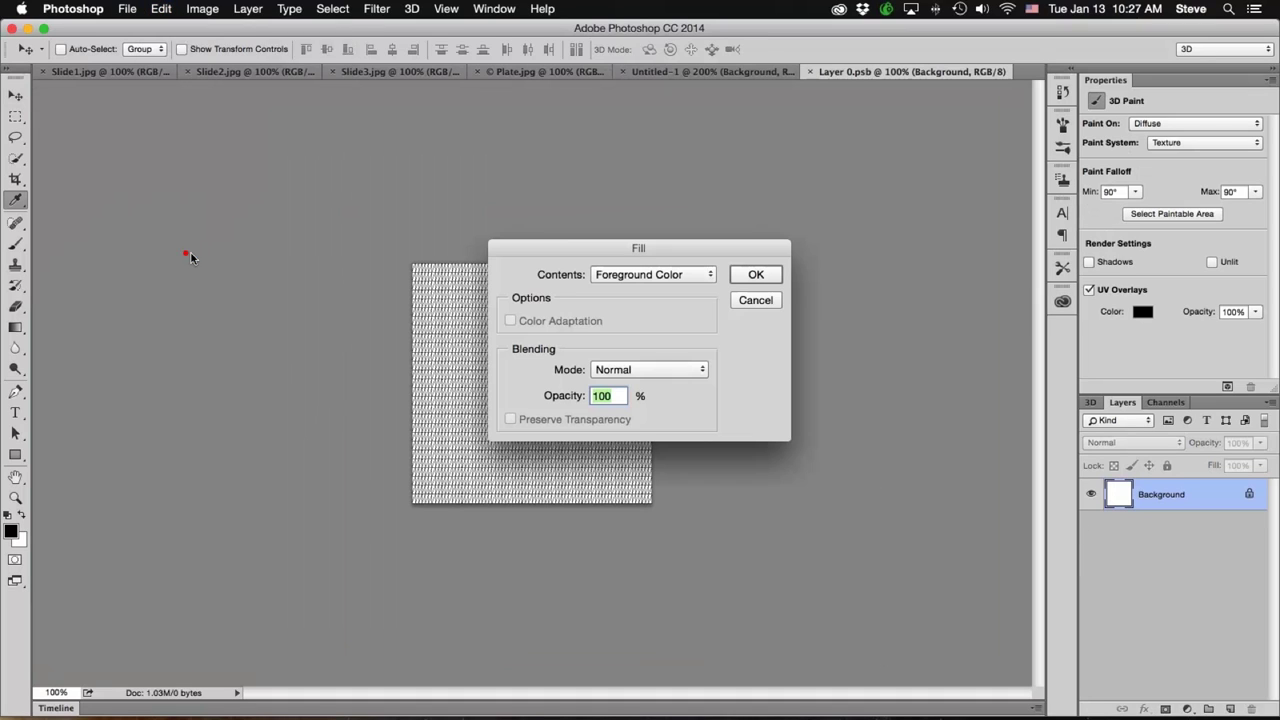
click(659, 283)
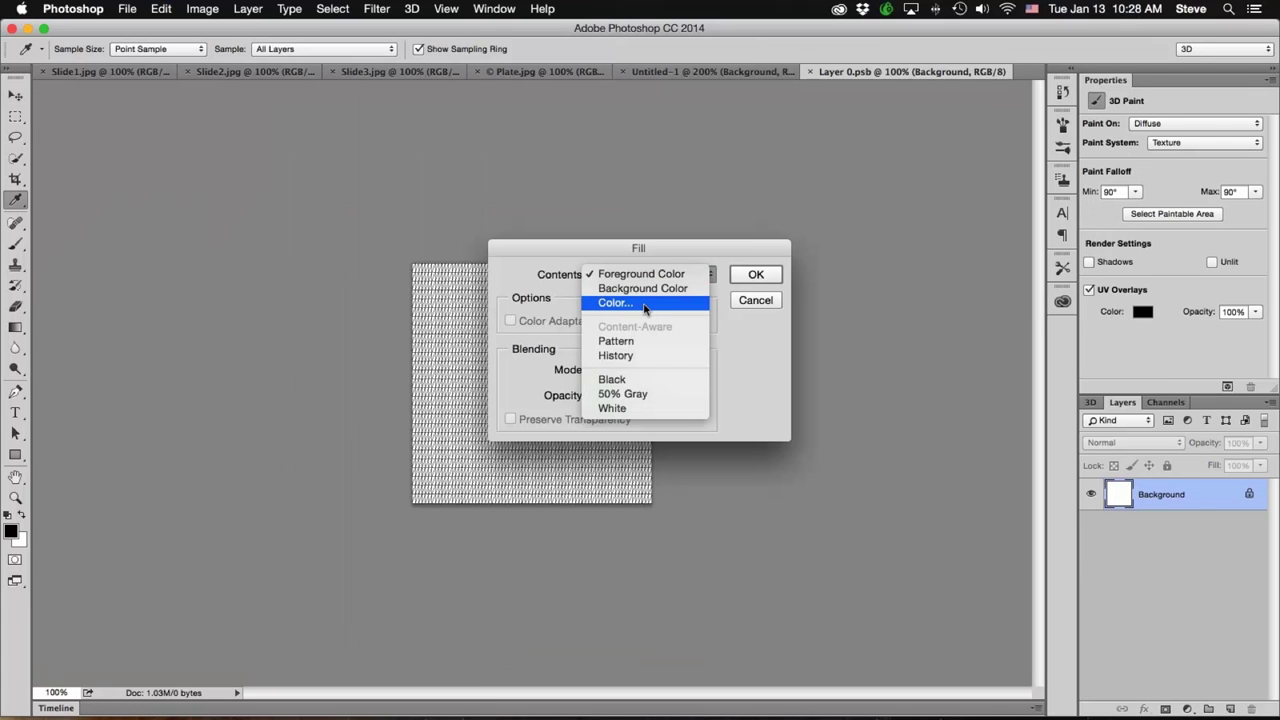
click(644, 305)
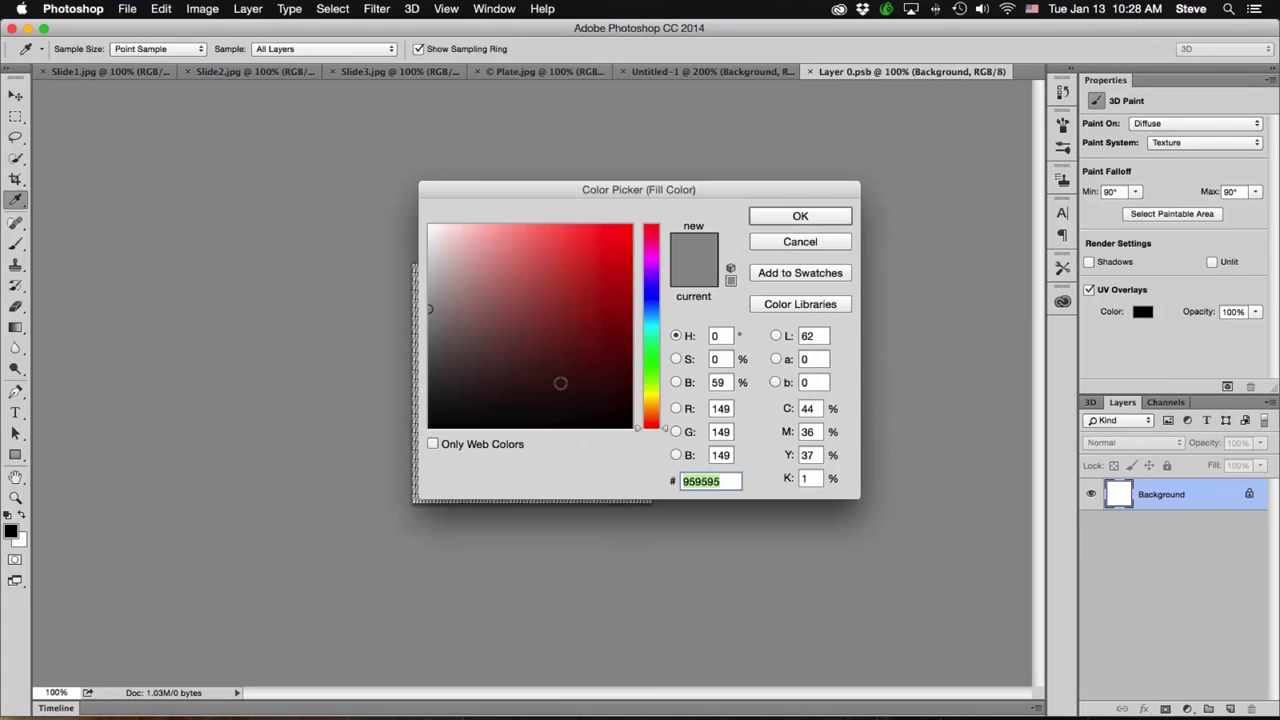
click(712, 408)
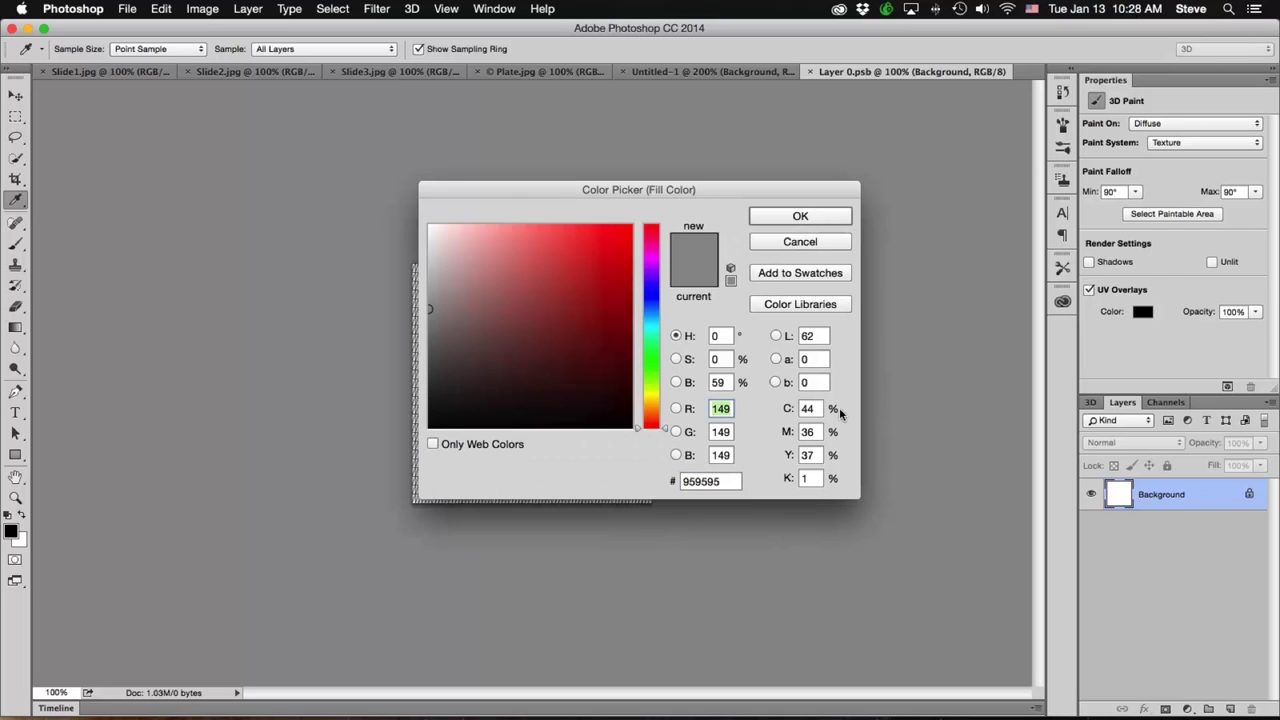
text(177)
key(Tab)
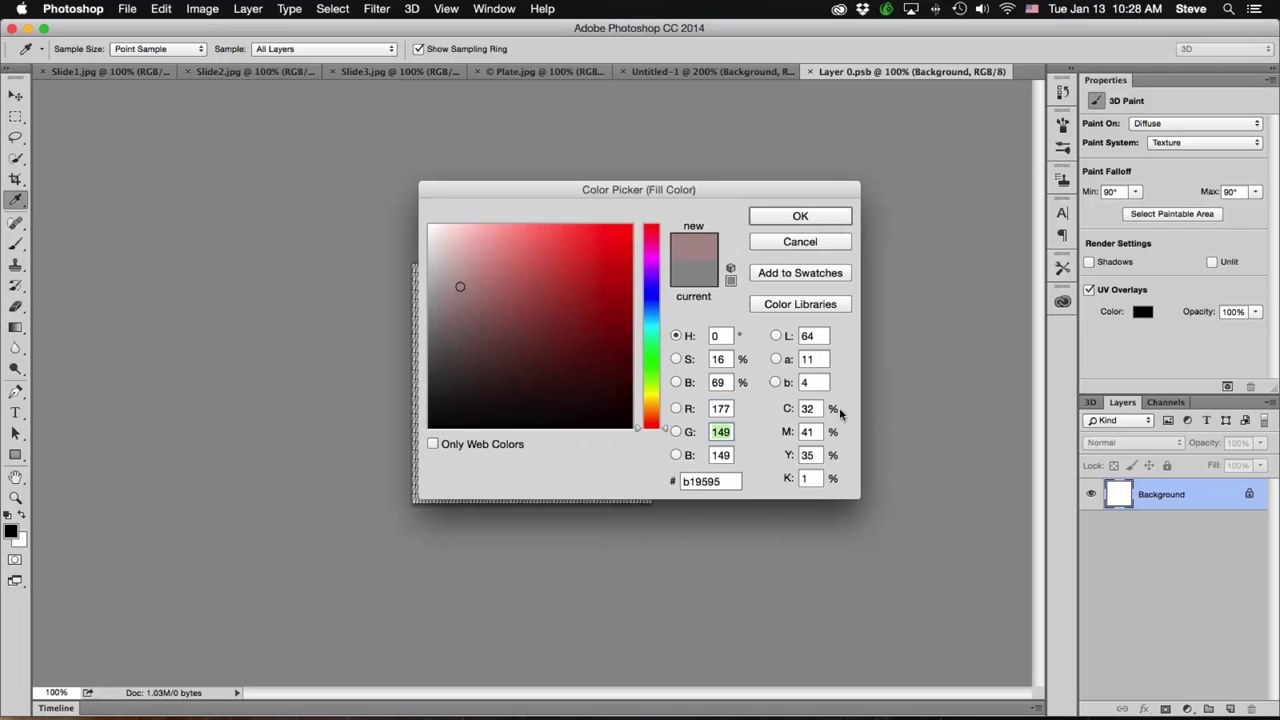
text(128)
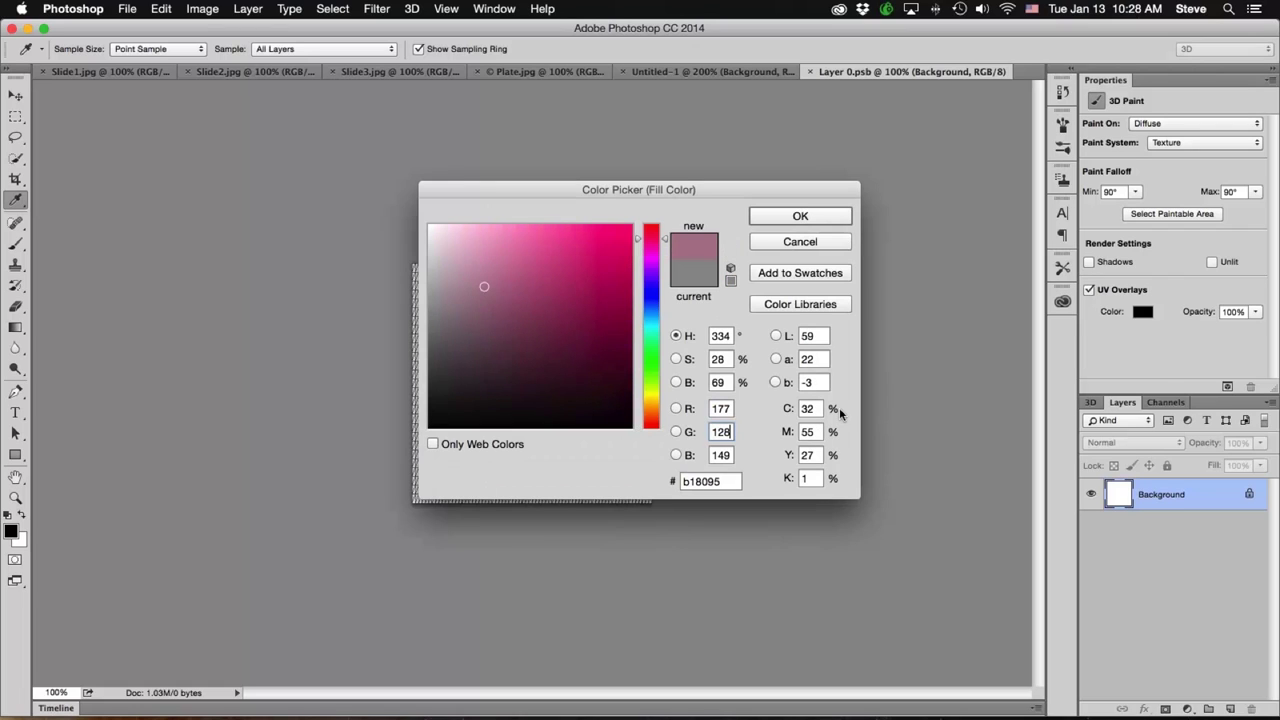
key(Tab)
text(50)
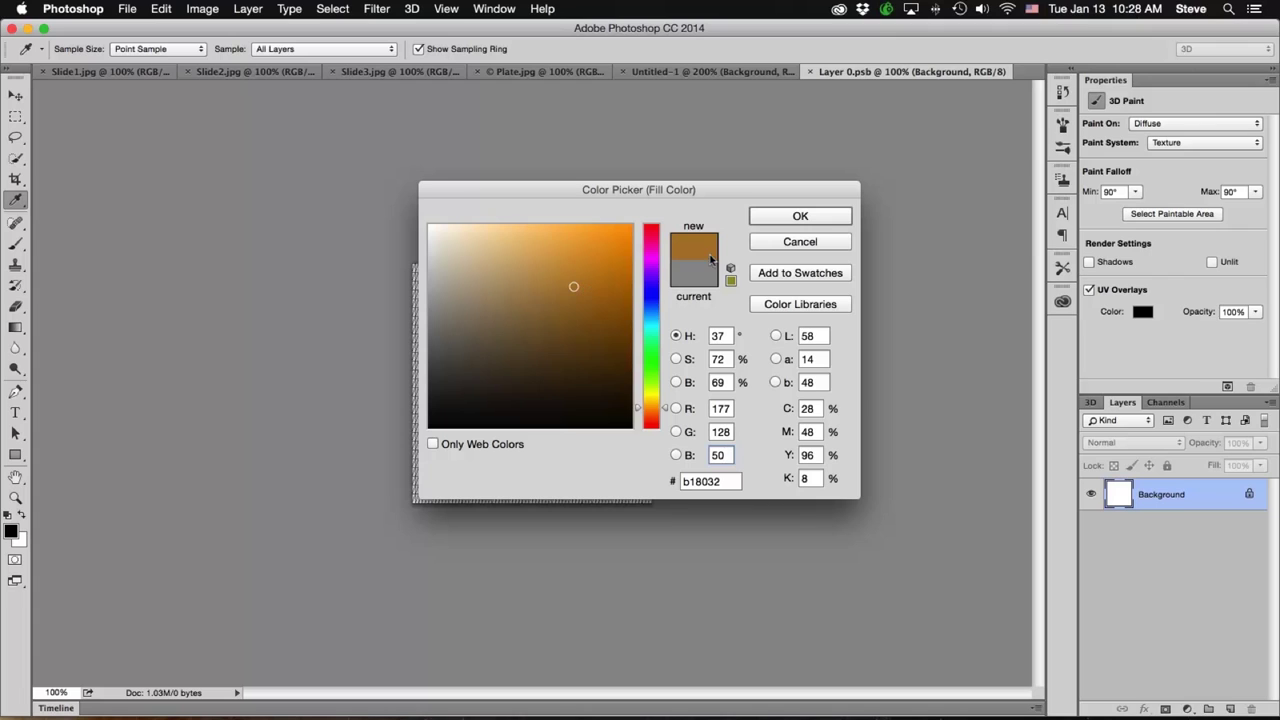
click(792, 218)
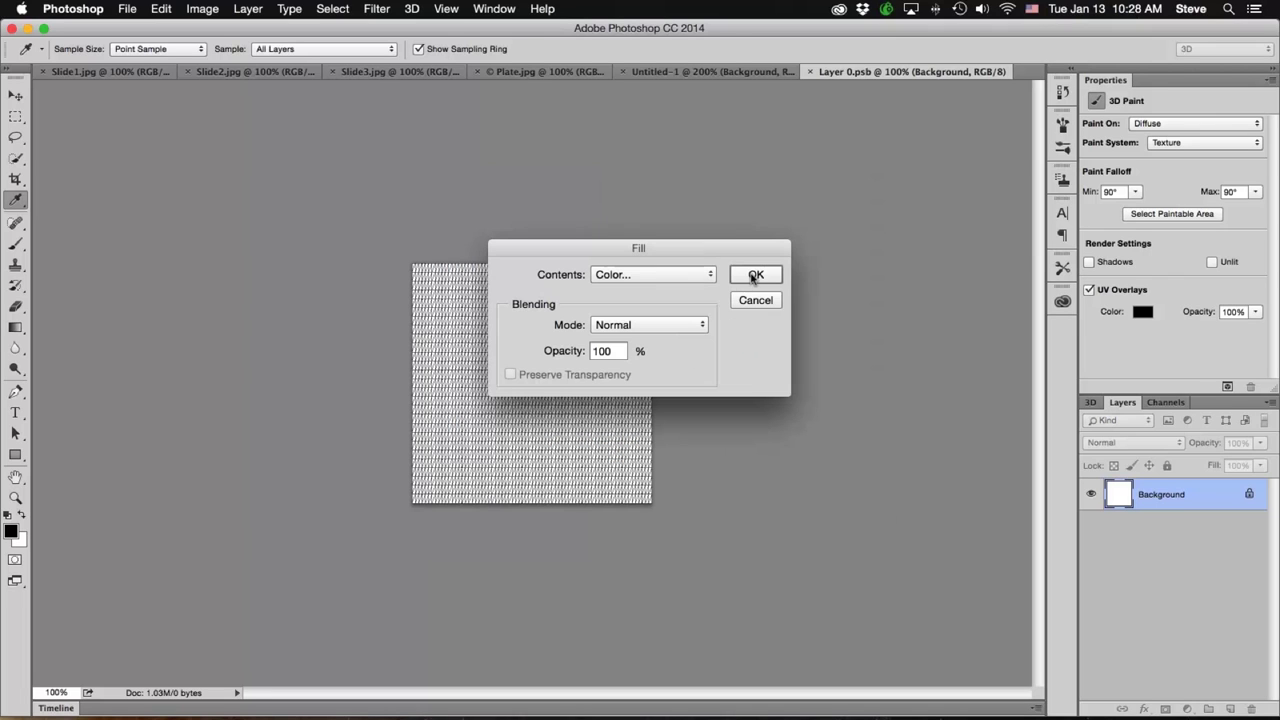
click(753, 275)
key(v)
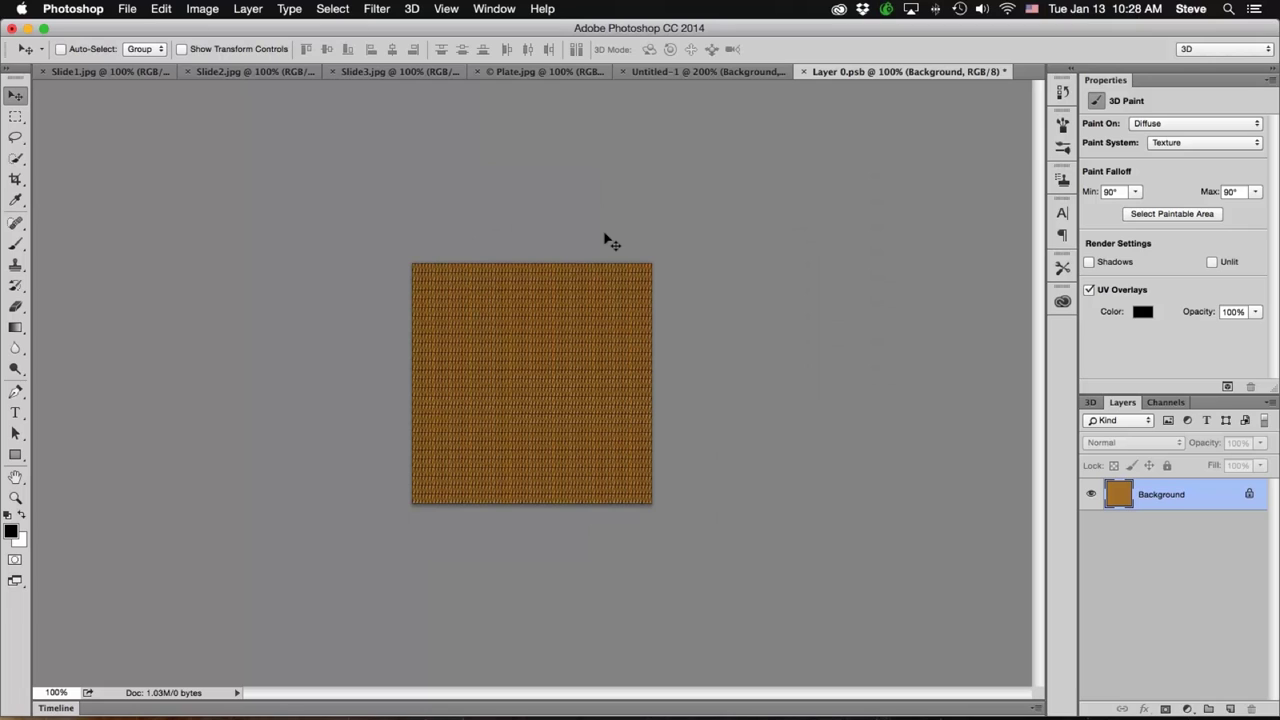
Step: Save the brown diffuse texture and close its document to return to the donut
click(135, 9)
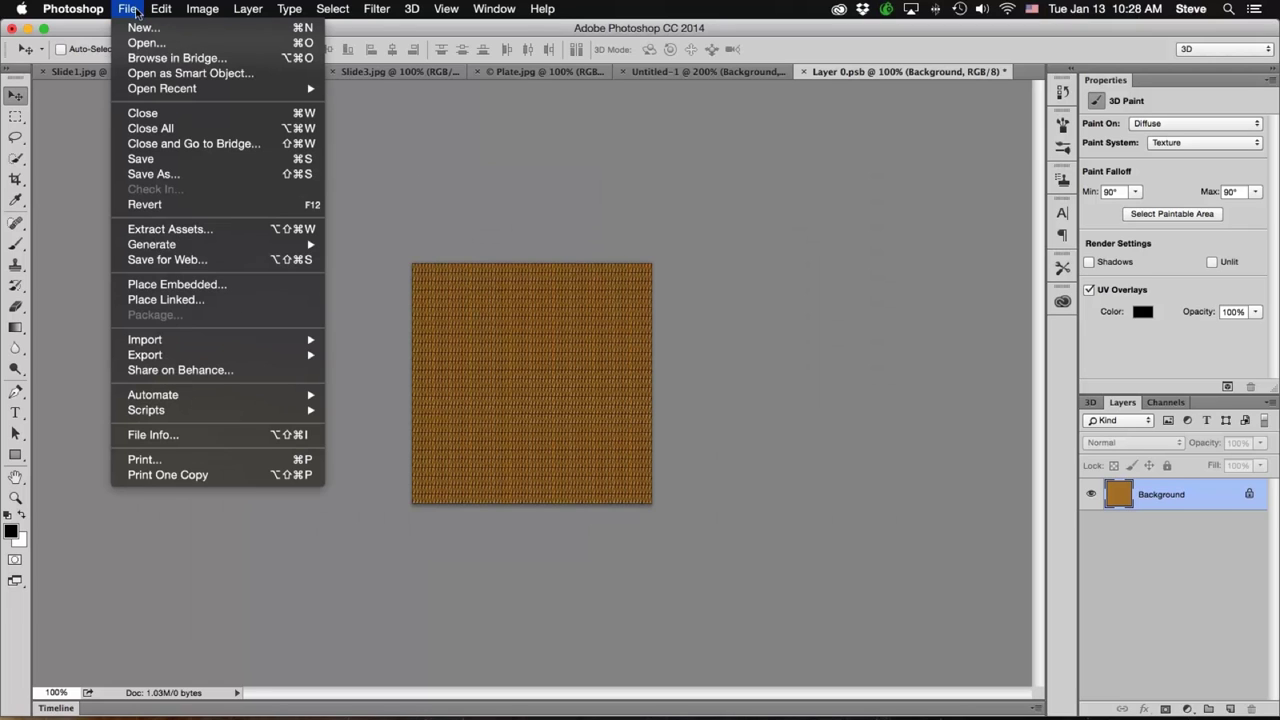
click(141, 159)
click(130, 9)
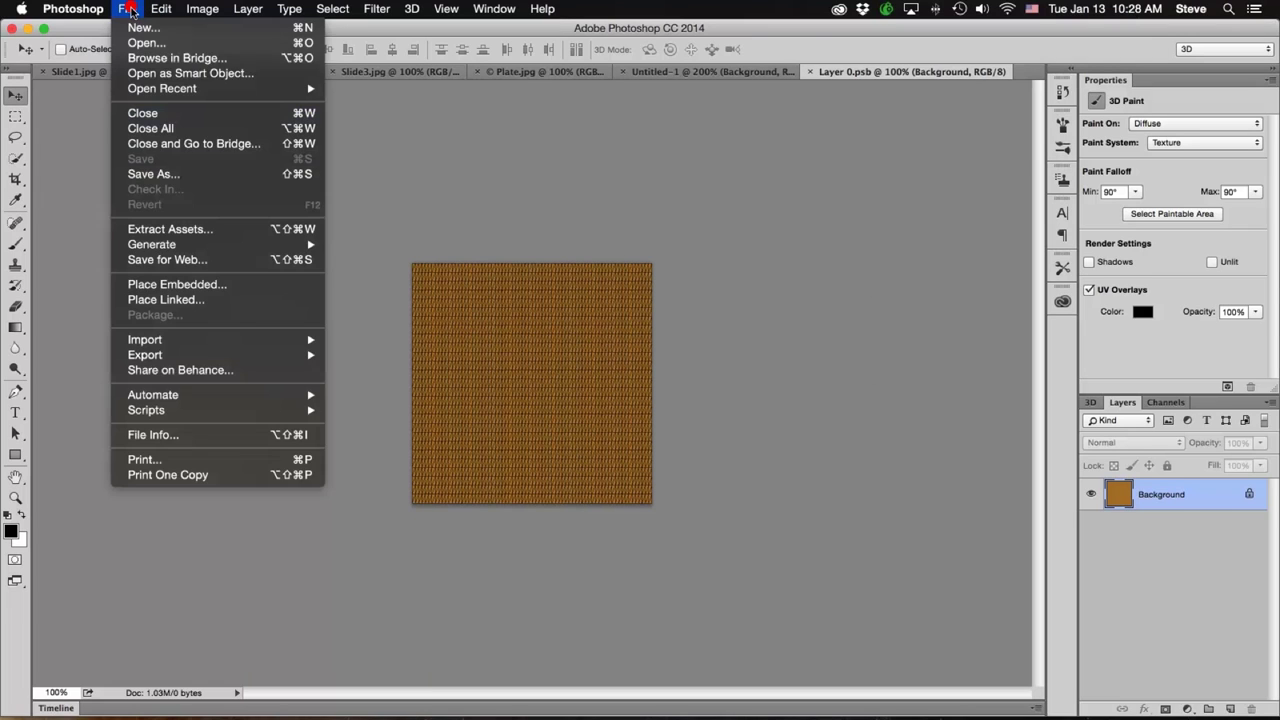
click(147, 117)
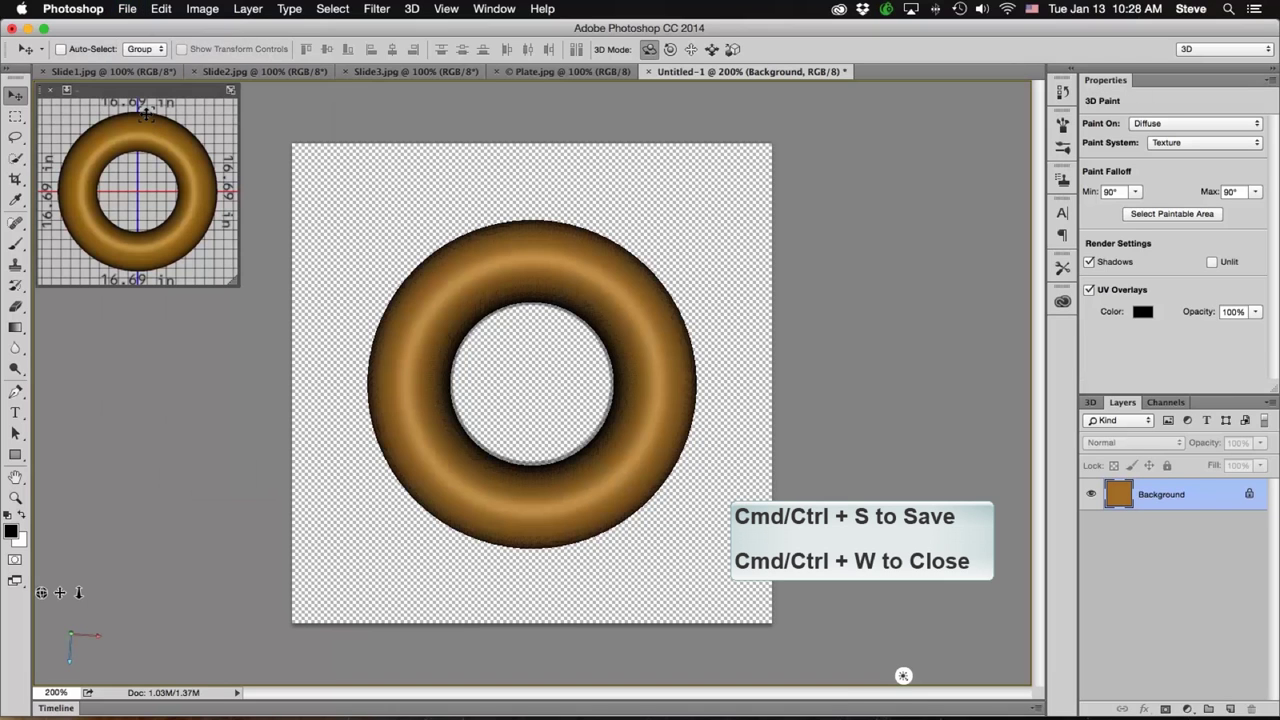
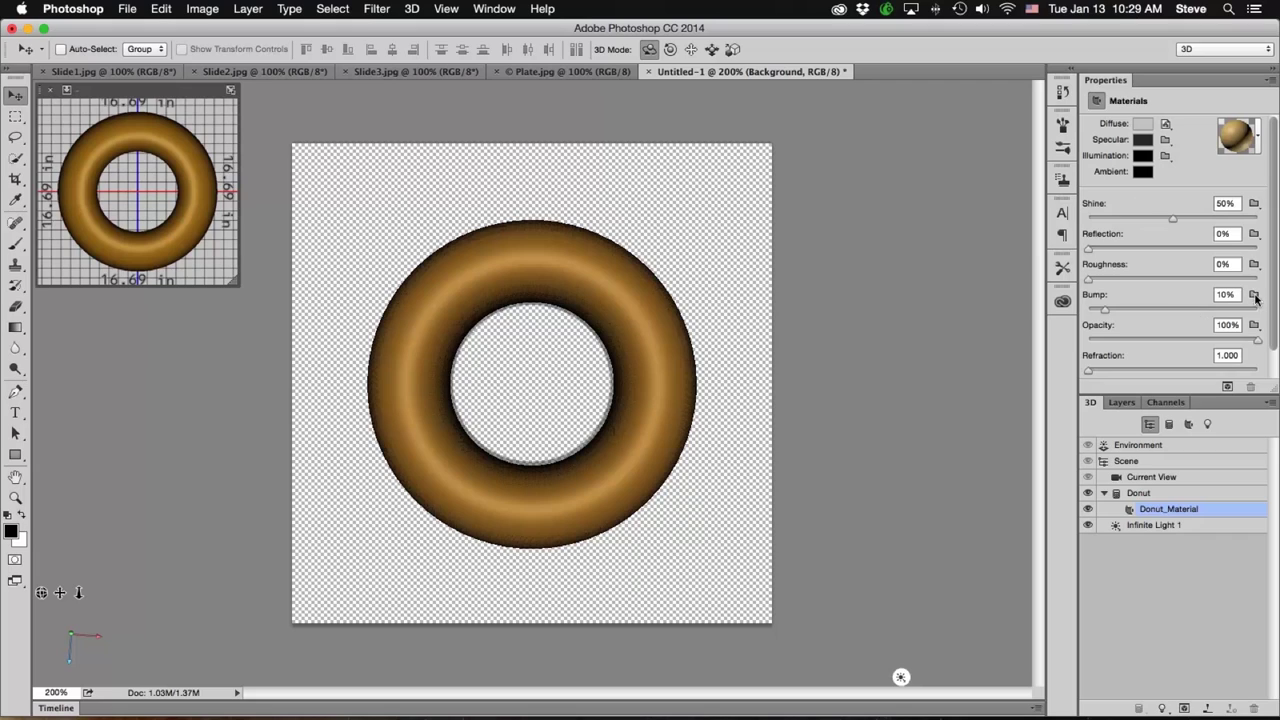
Step: Create a new 600 by 600 pixel bump texture with a white background for the donut material and open it for editing
click(1254, 295)
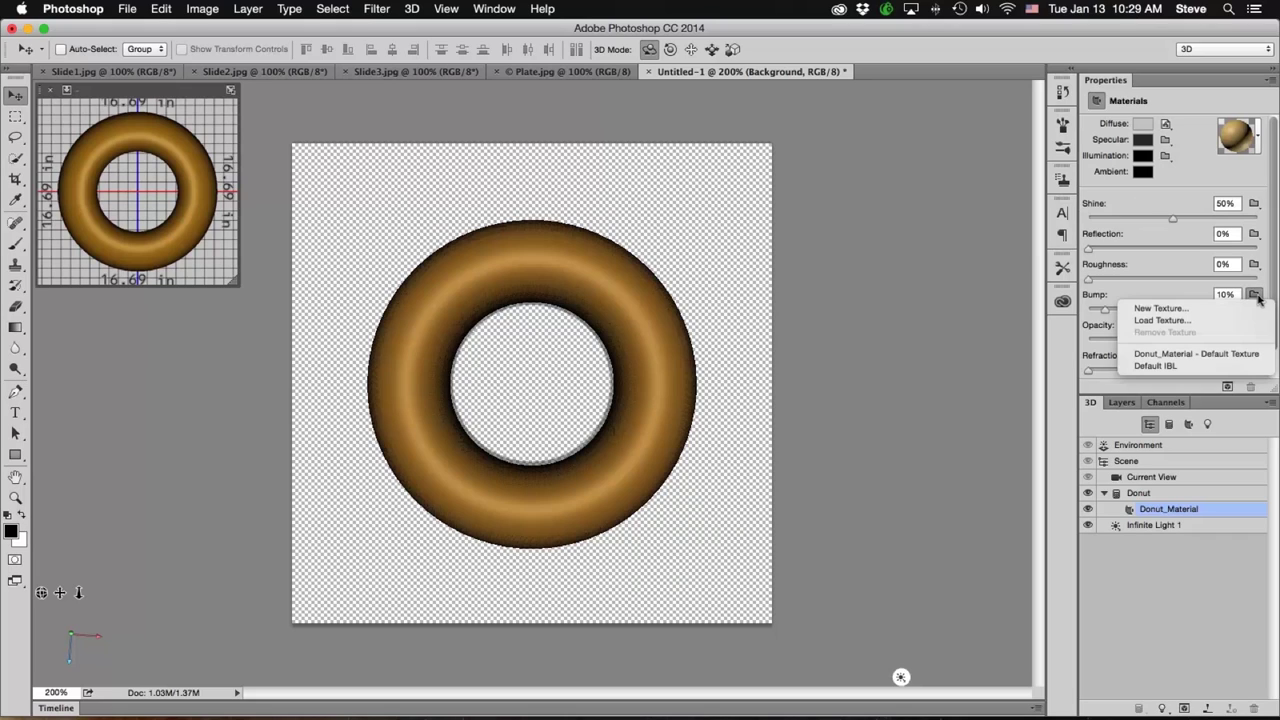
click(1197, 309)
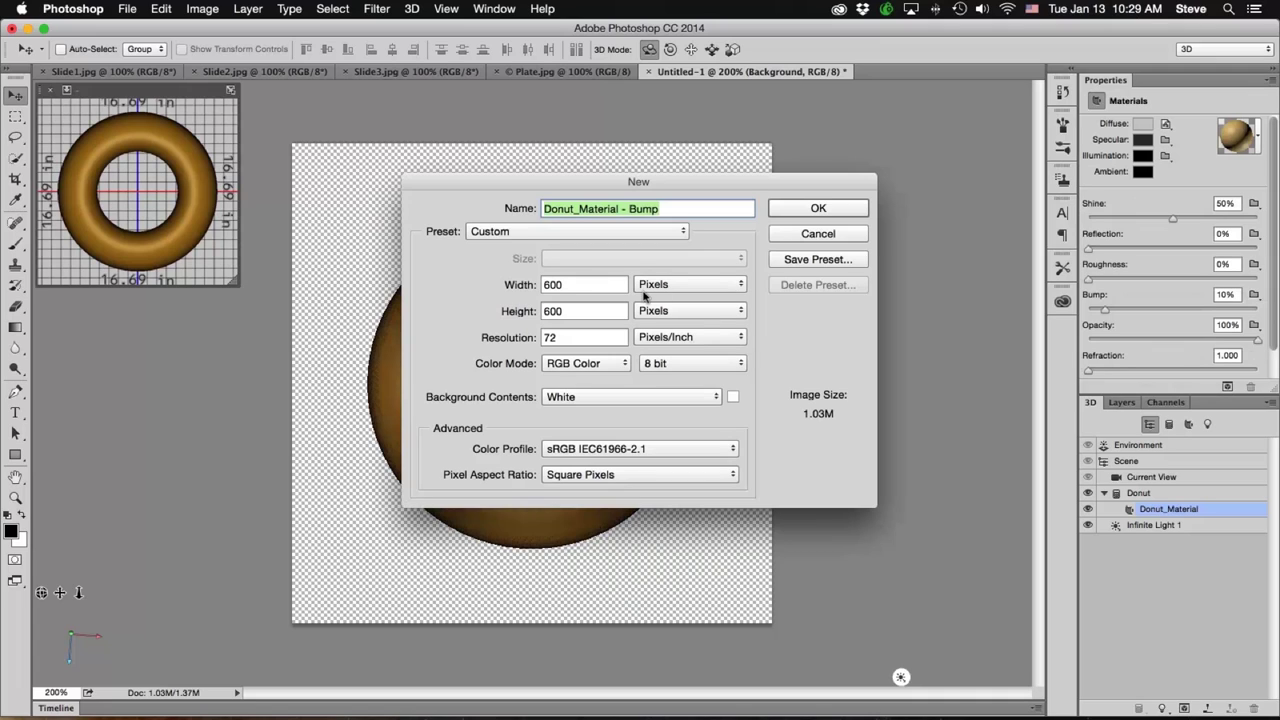
click(813, 212)
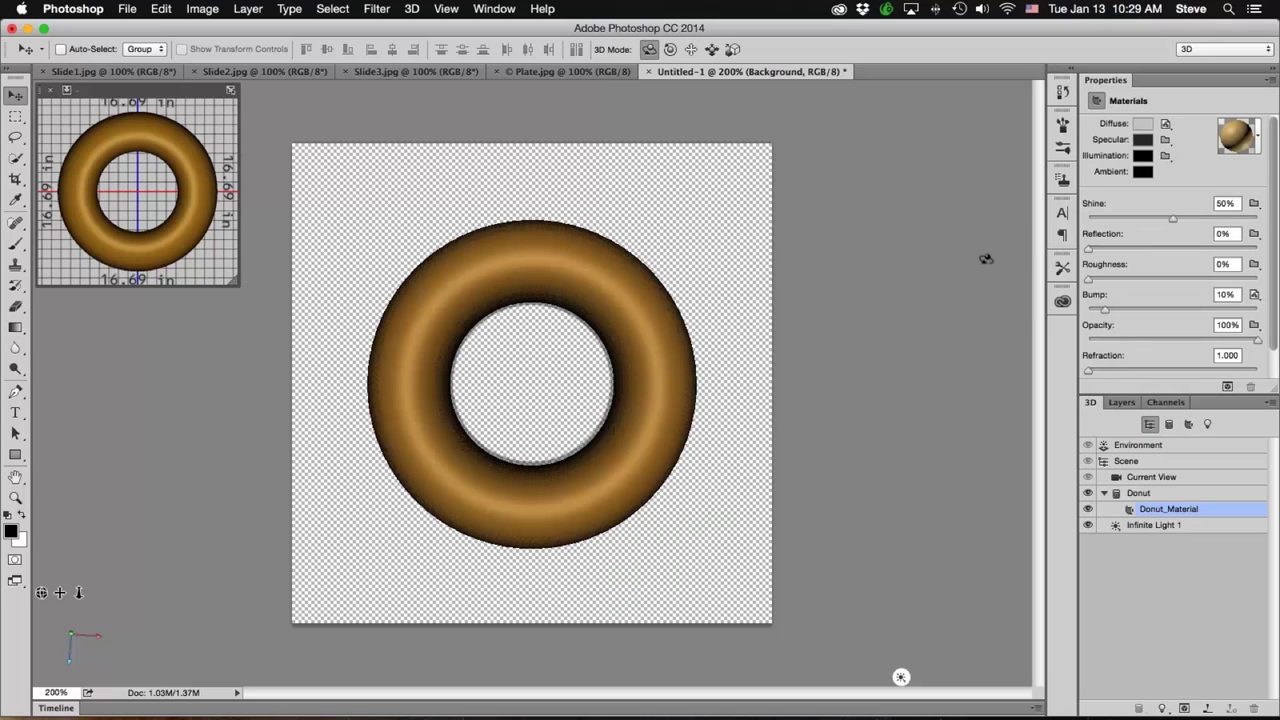
click(1254, 295)
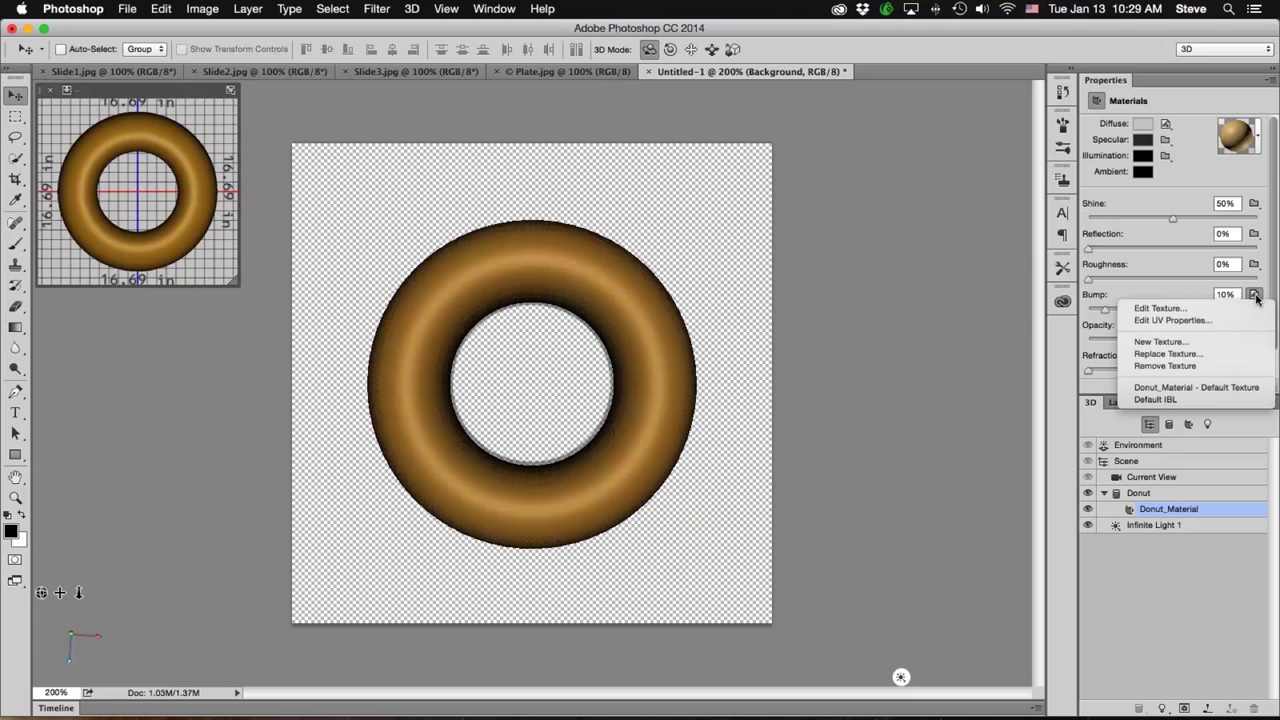
click(1256, 297)
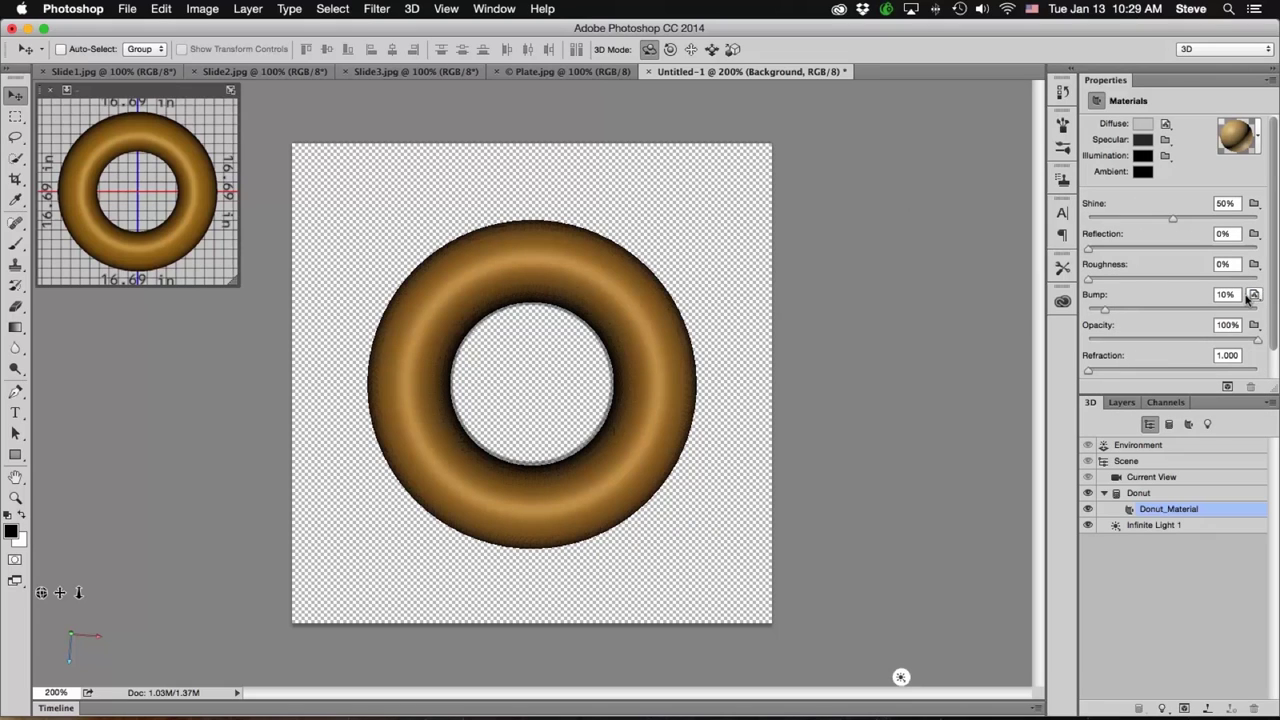
click(1123, 403)
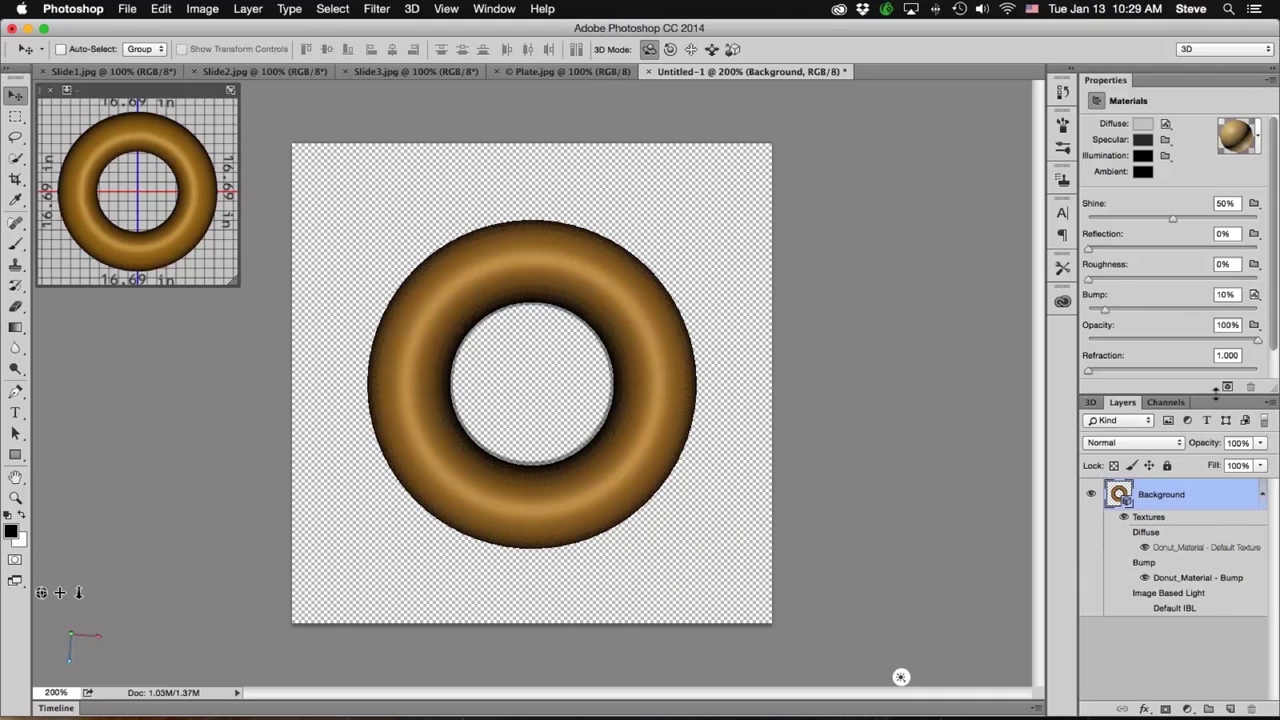
click(1254, 294)
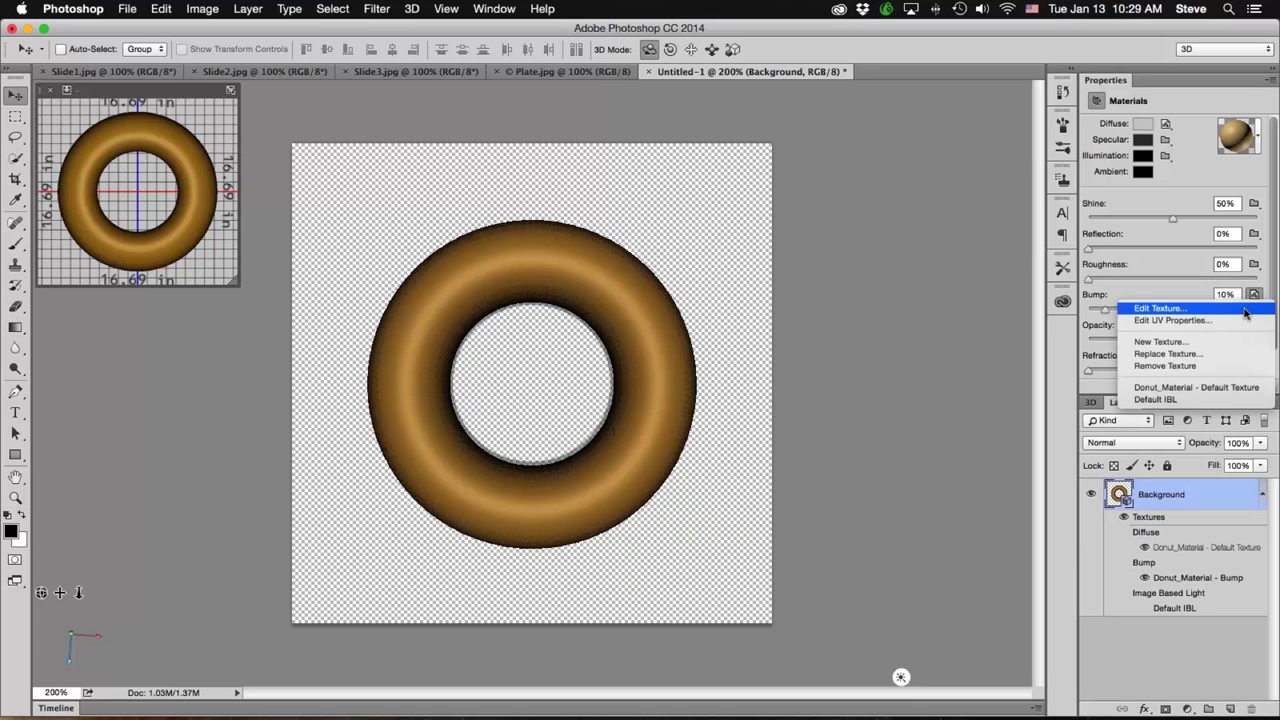
click(1239, 310)
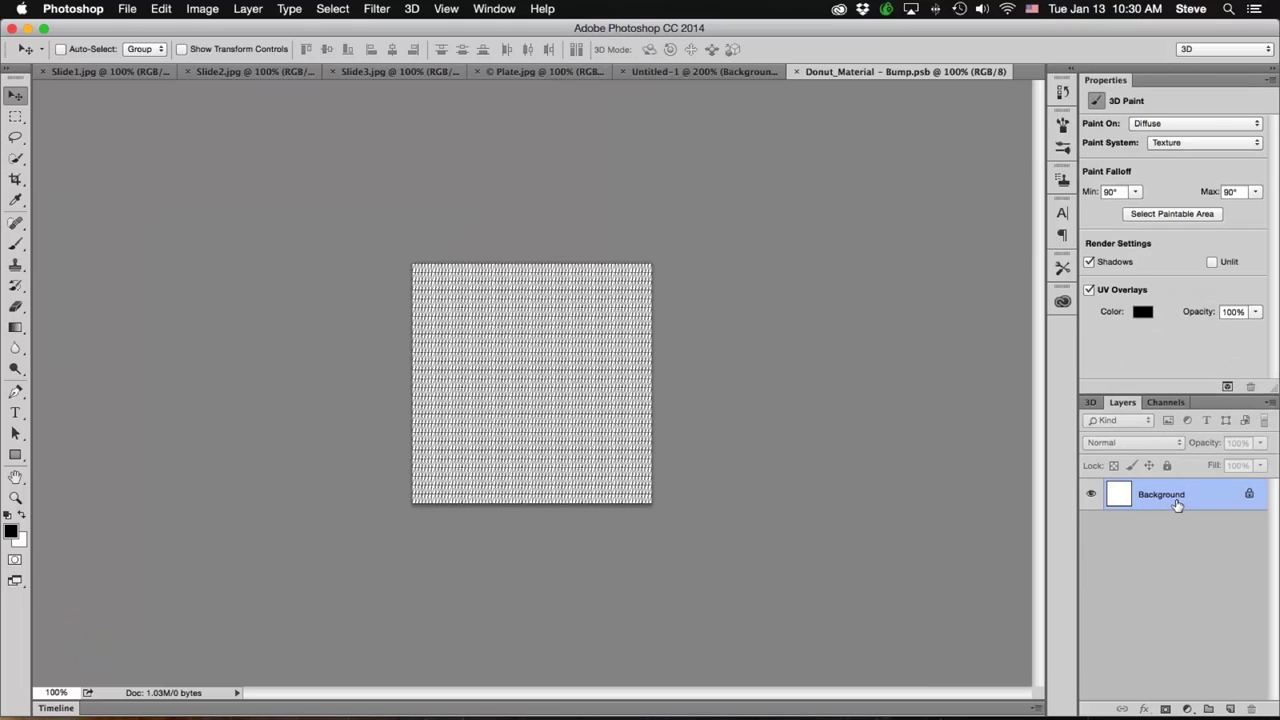
Step: Convert the bump texture's background layer to a smart object
click(1269, 403)
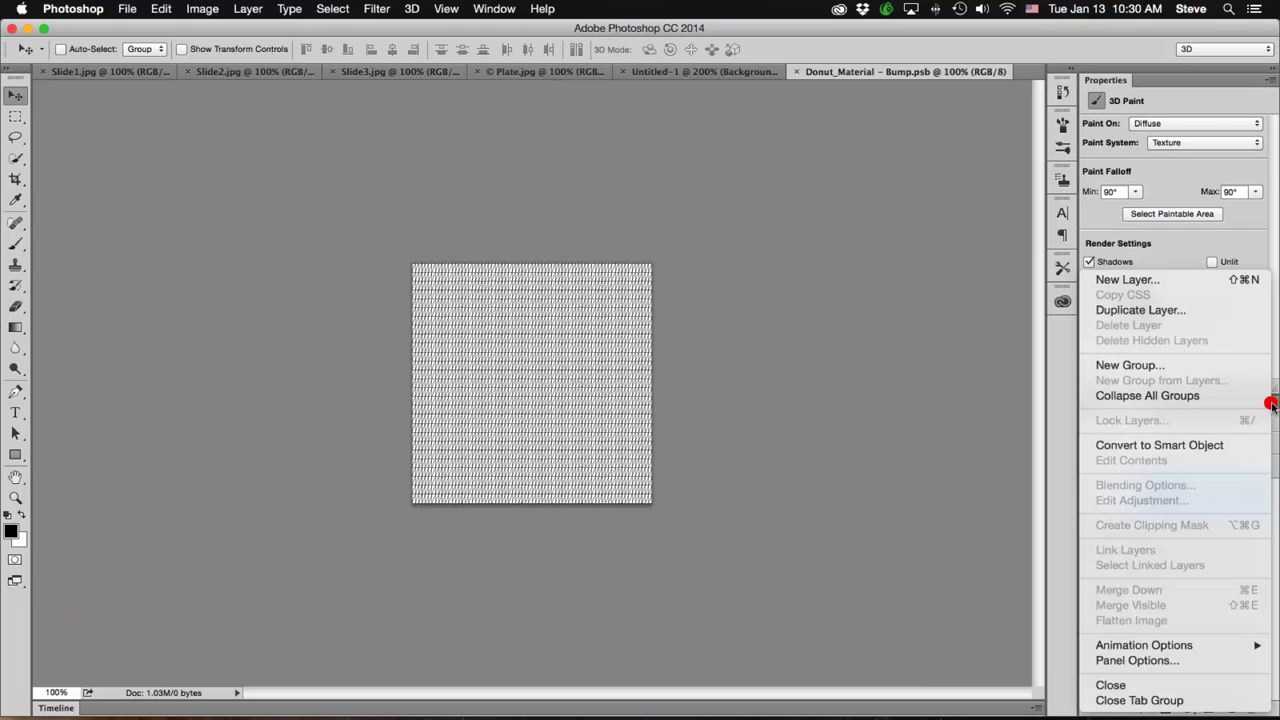
click(1205, 447)
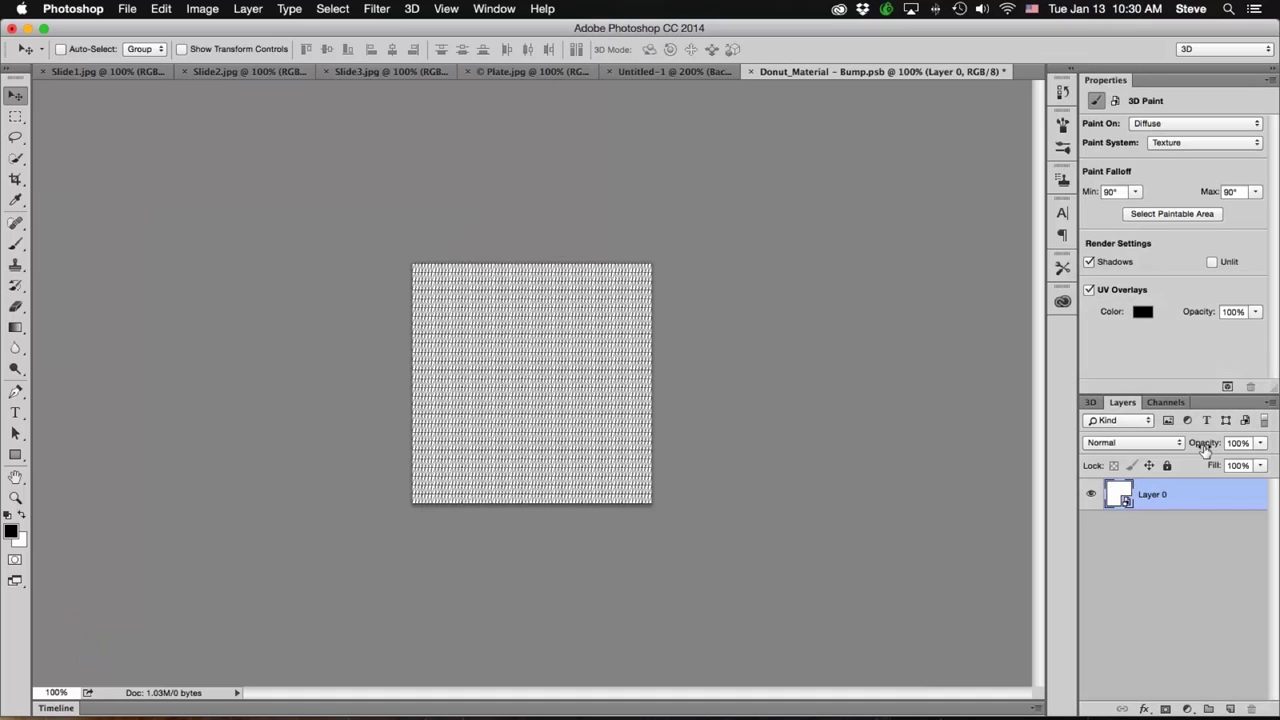
right_click(1213, 498)
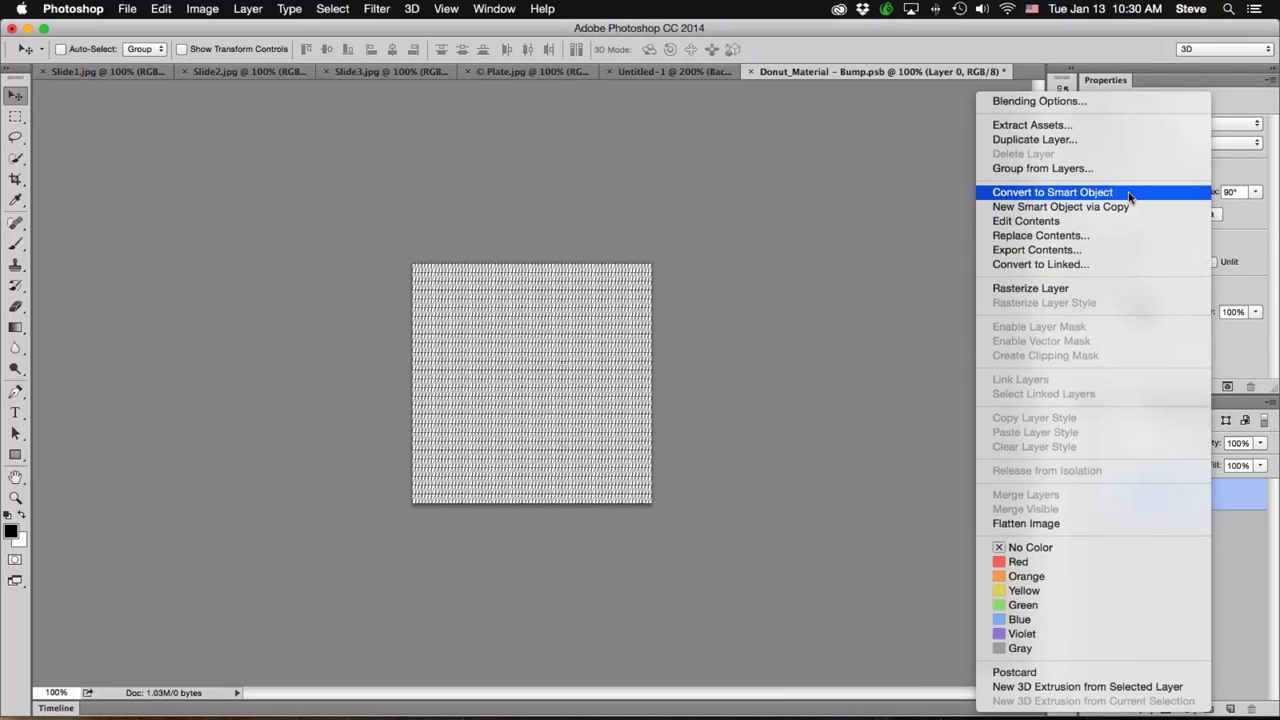
click(942, 448)
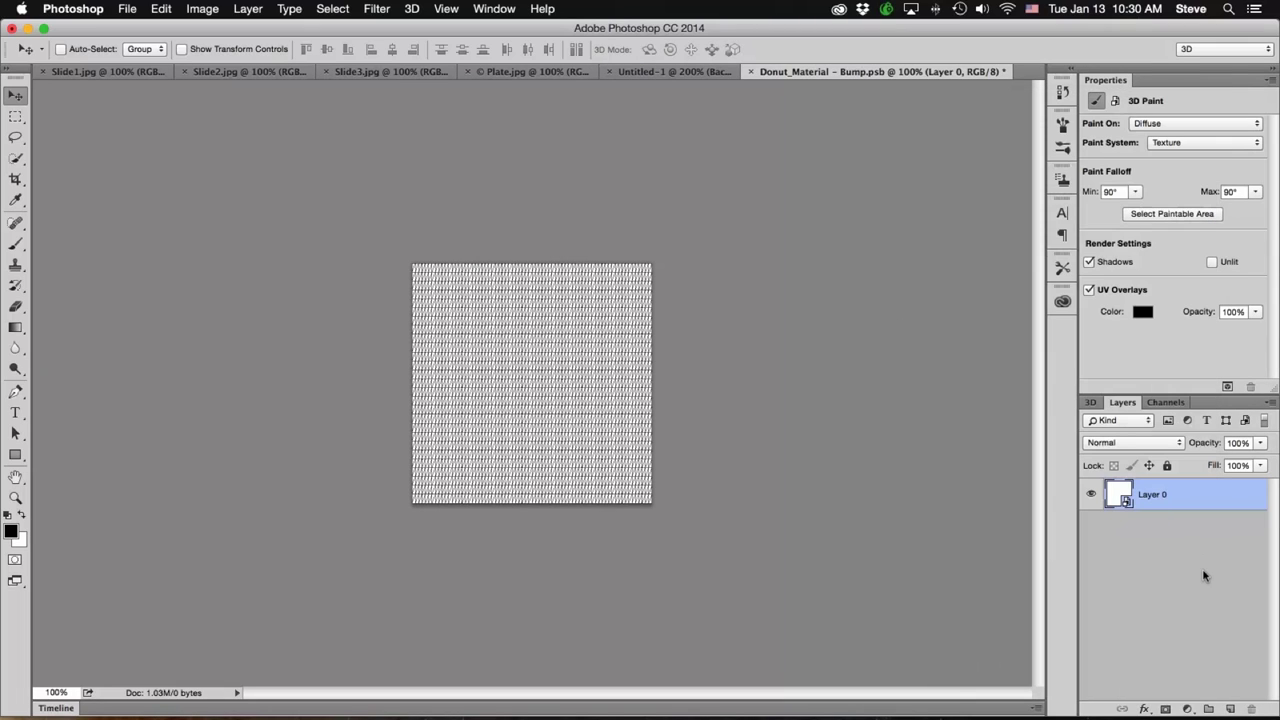
Step: Apply an Add Noise filter to the smart object with amount 15%, Gaussian distribution and Monochromatic enabled
click(377, 9)
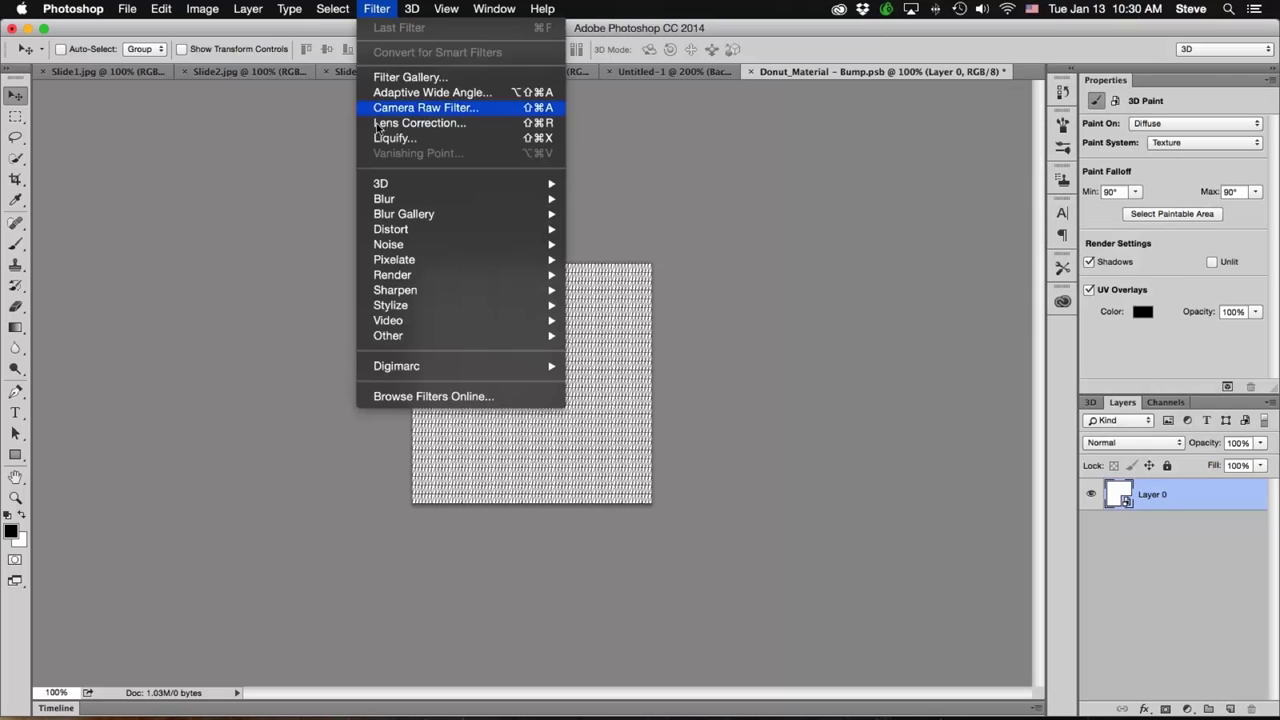
mouse_move(401, 247)
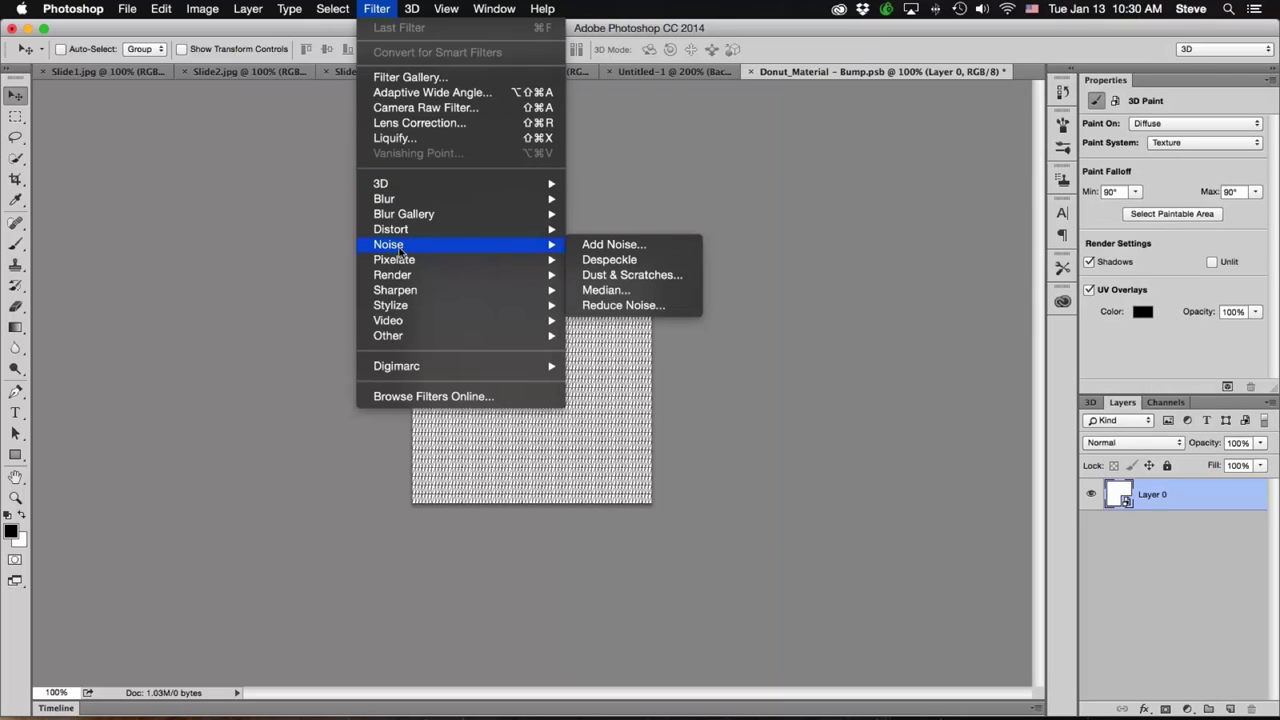
click(590, 245)
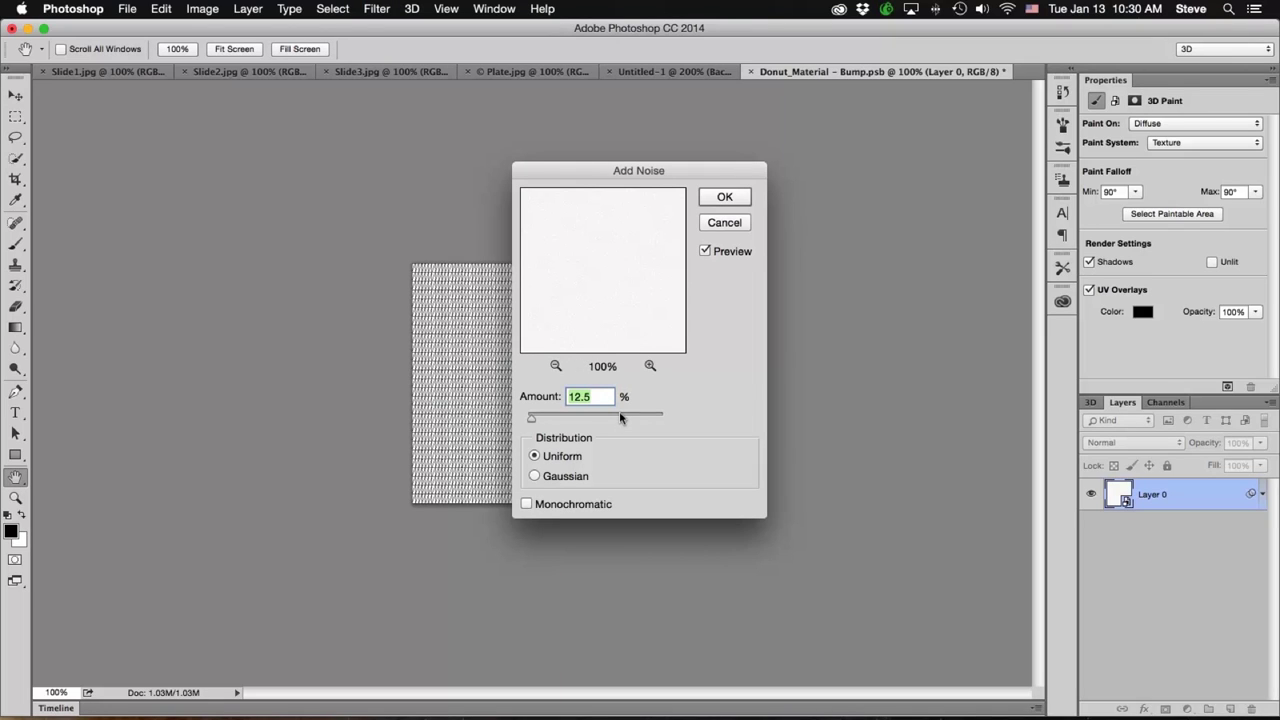
text(15)
click(535, 477)
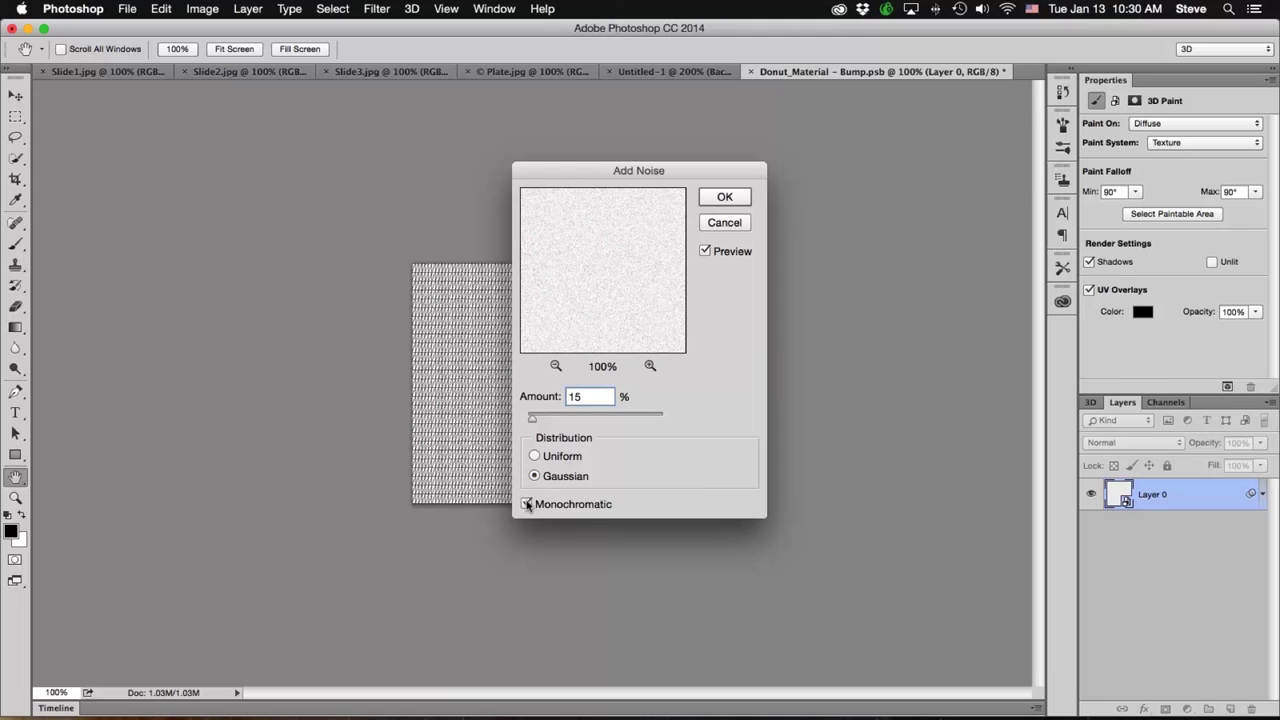
click(724, 197)
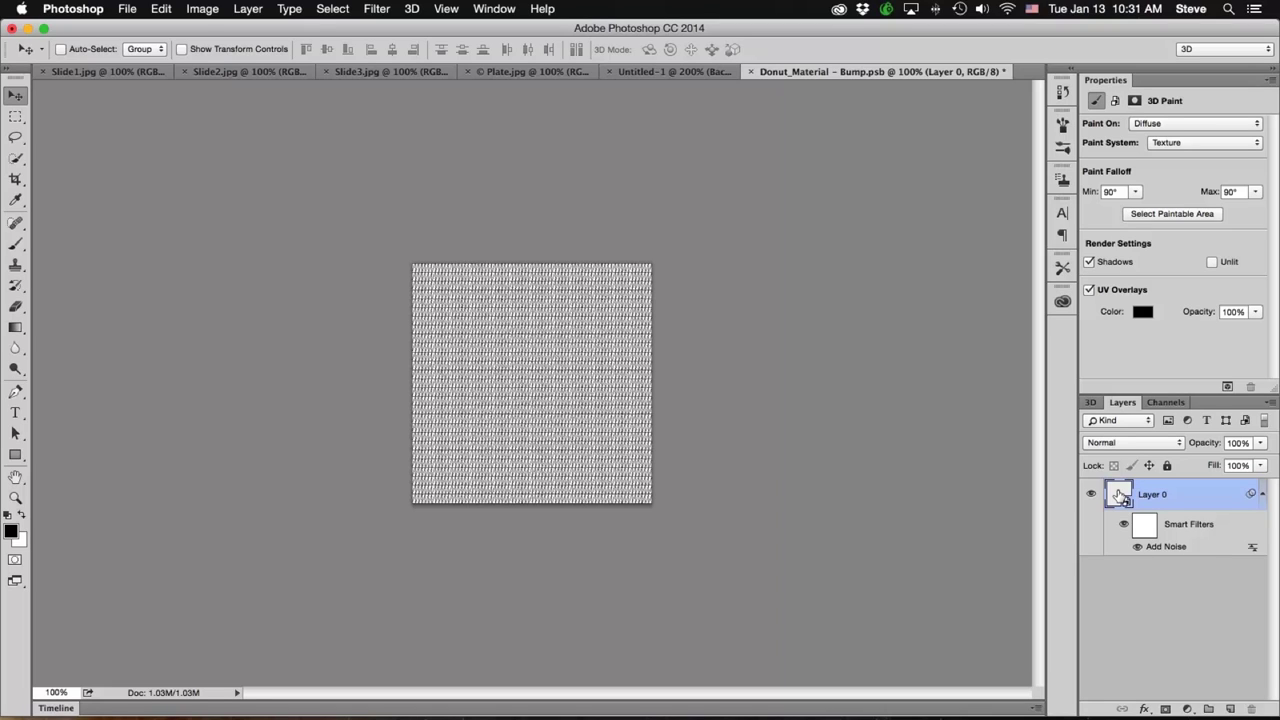
Step: Add an empty layer above the noise layer, and close the bump texture with its changes saved
click(1231, 708)
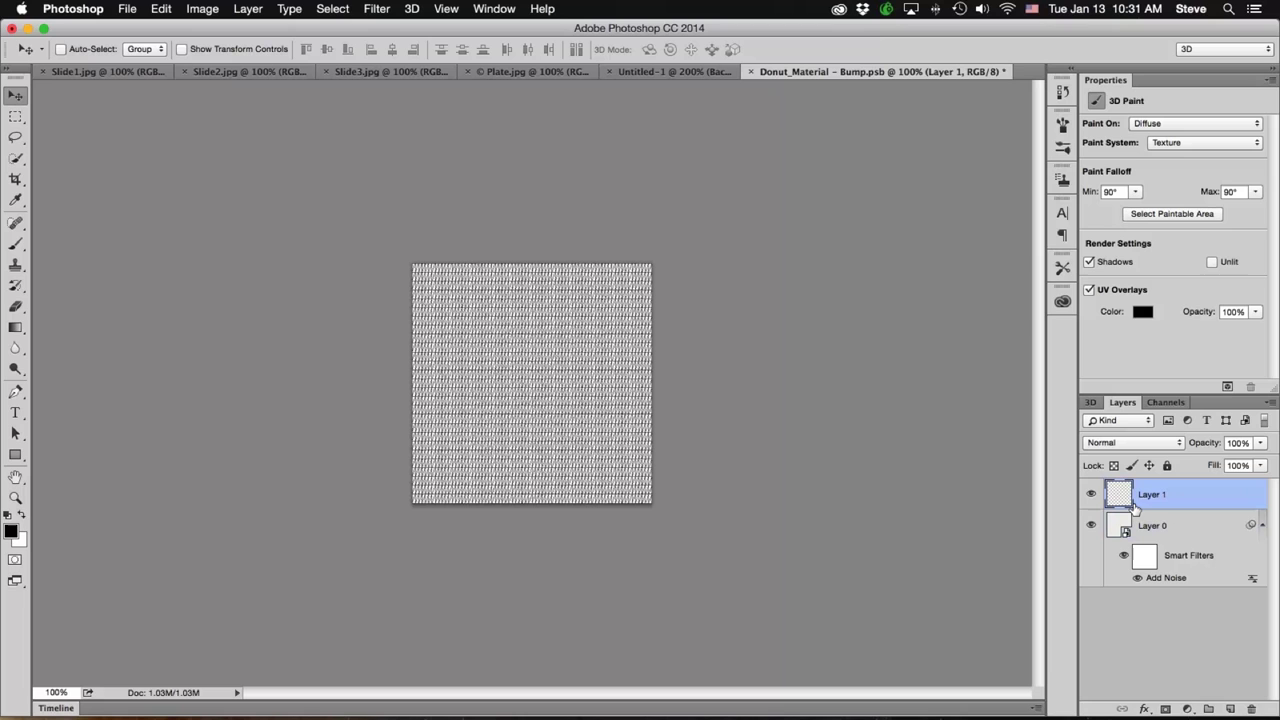
click(129, 9)
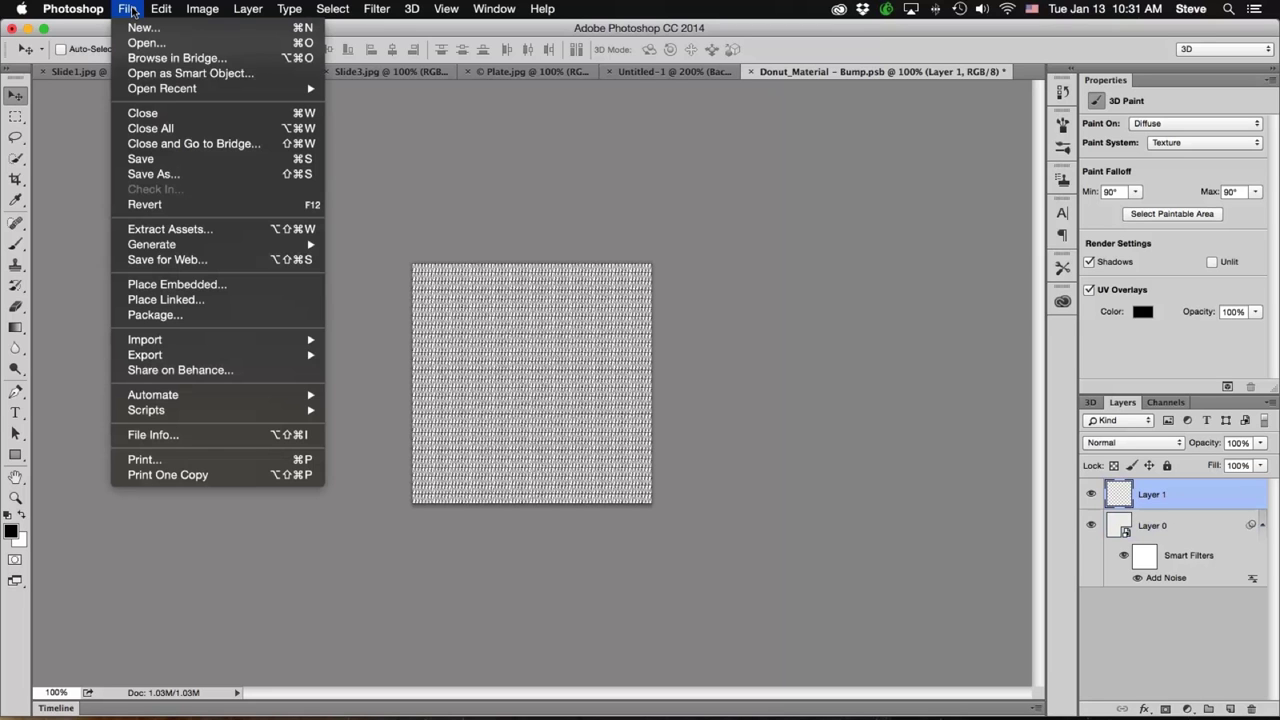
click(150, 116)
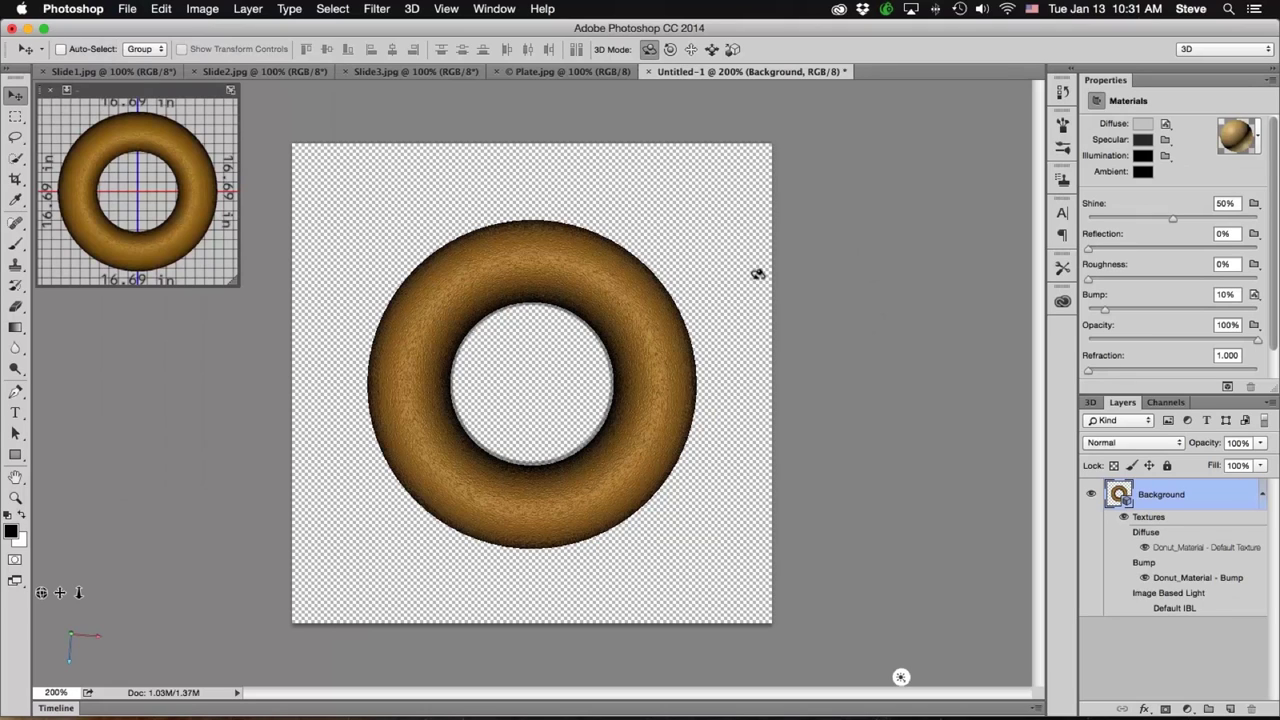
Step: Tilt the camera view of the donut slightly and set the target texture for 3D painting to Bump
click(727, 362)
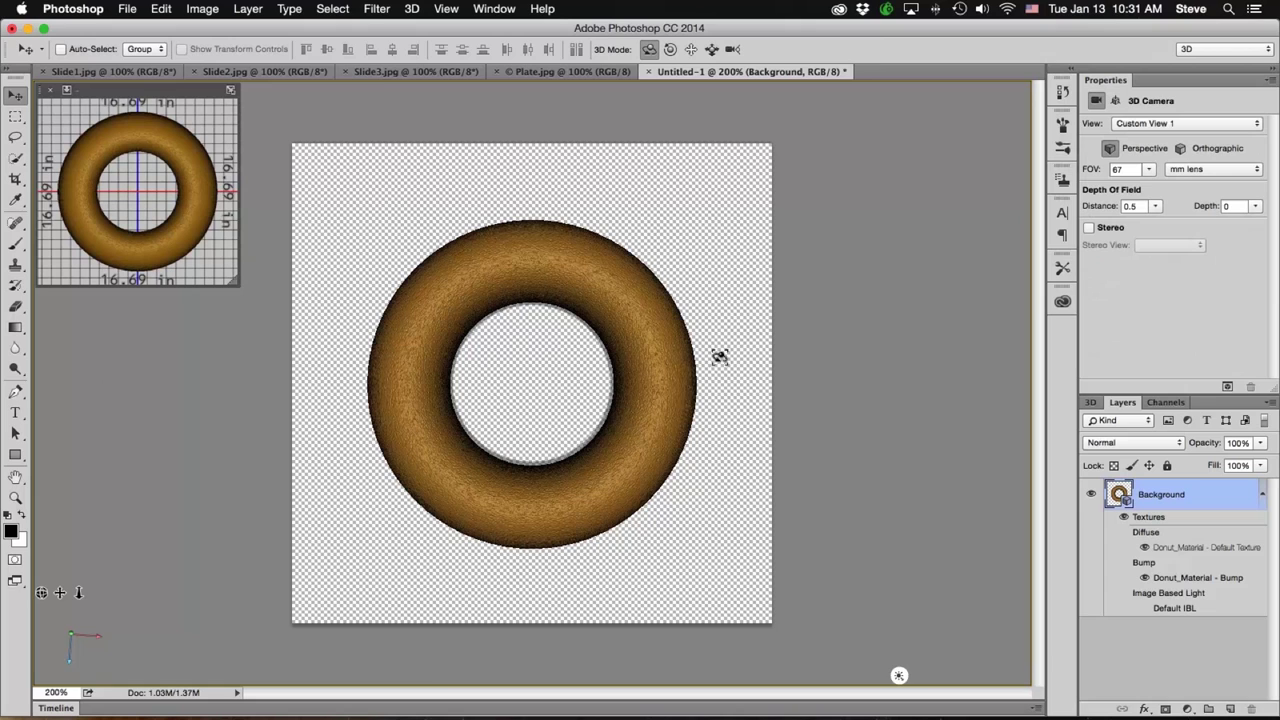
mouse_move(711, 397)
mouse_down()
mouse_move(706, 322)
mouse_move(706, 405)
mouse_up()
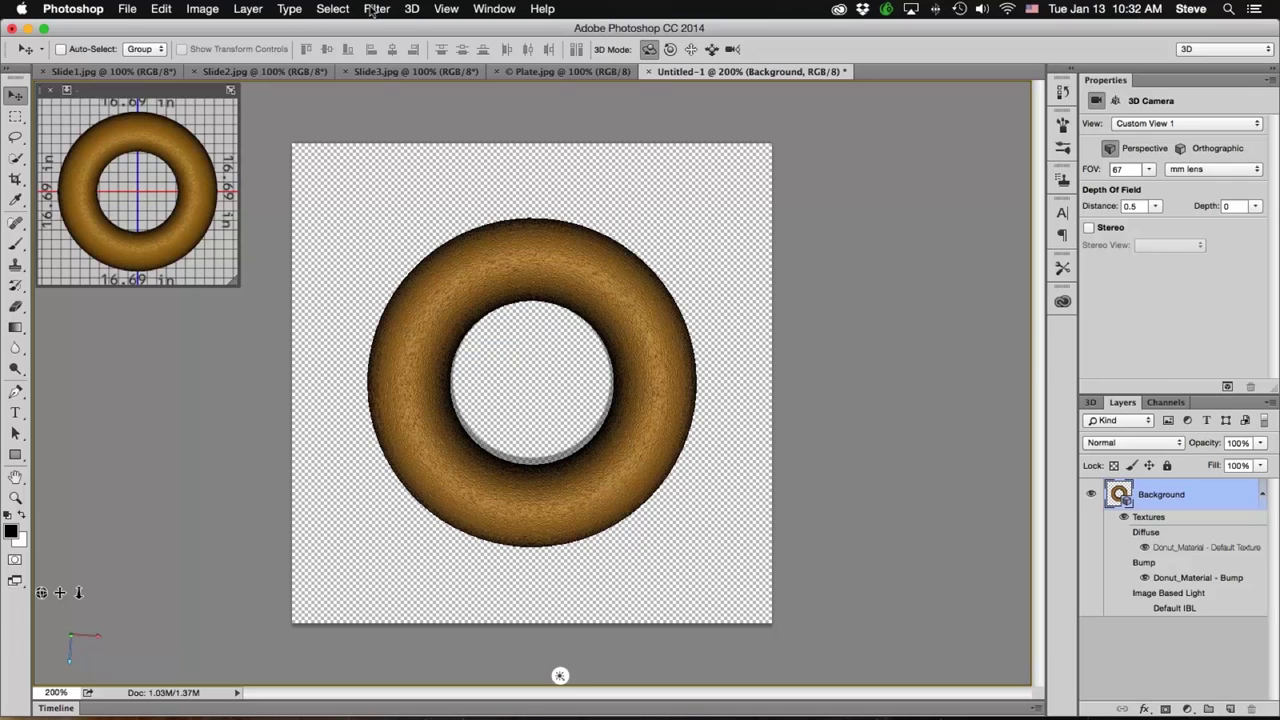
click(413, 9)
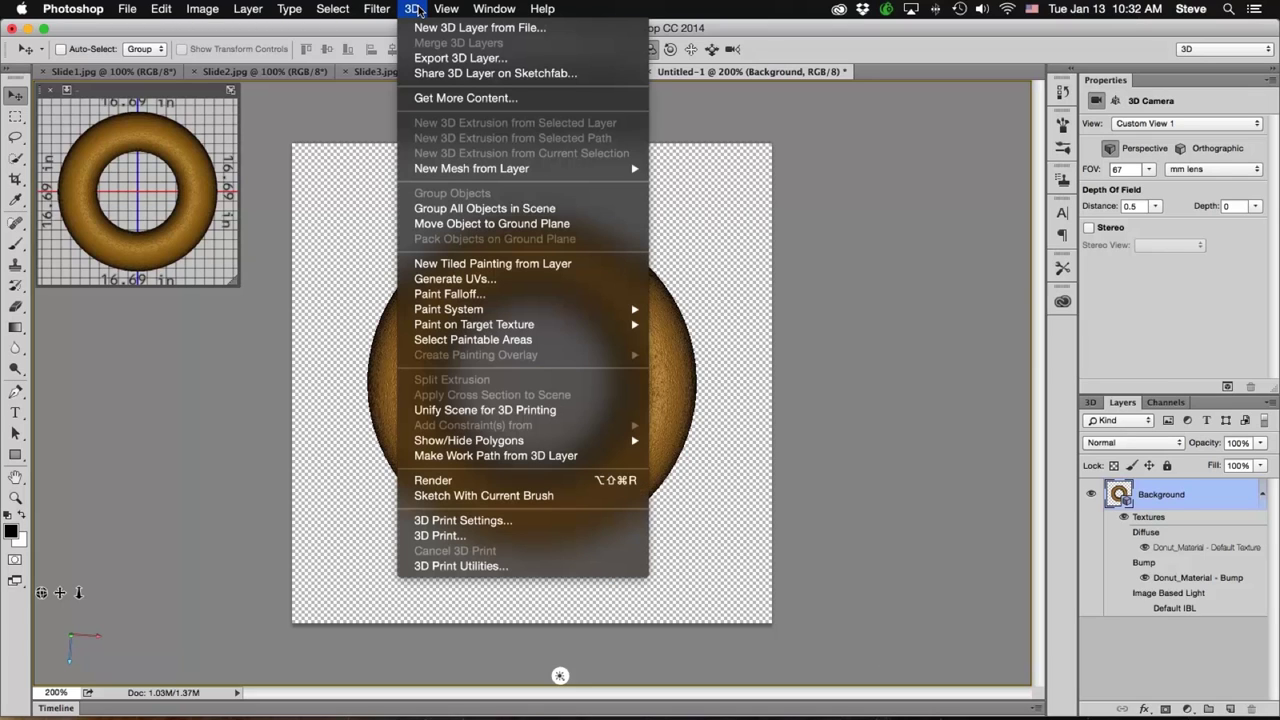
mouse_move(464, 328)
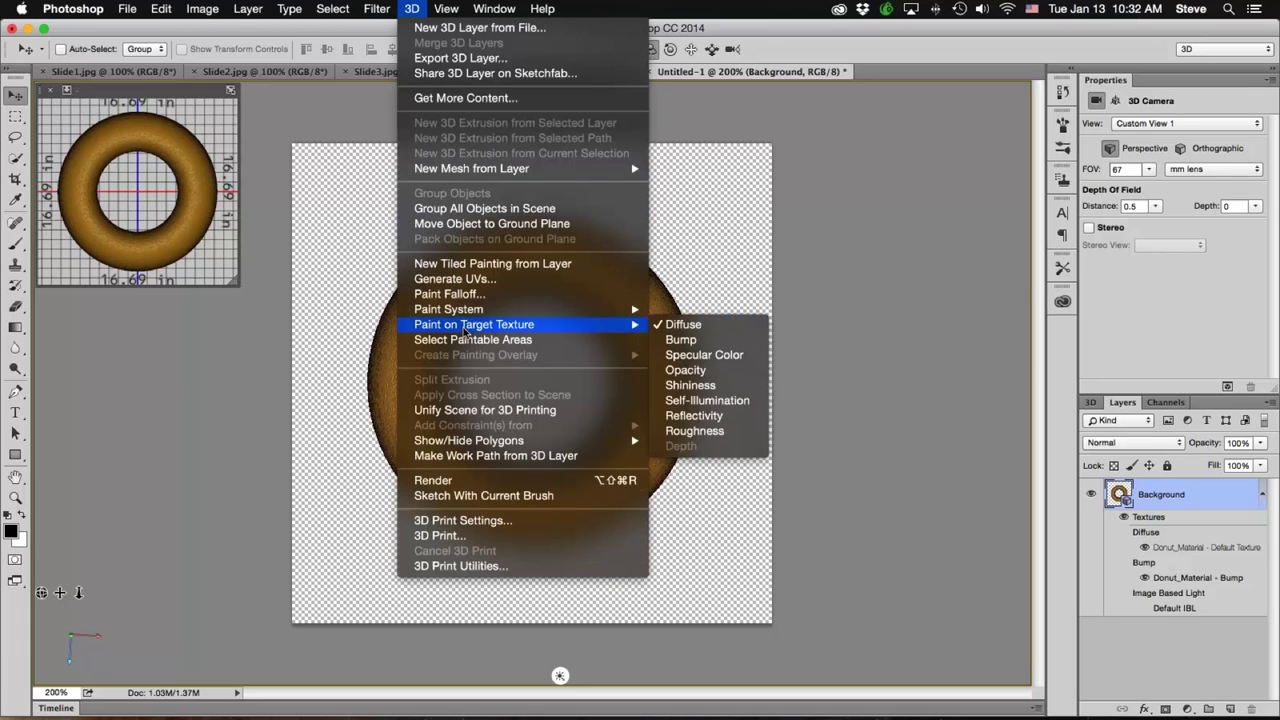
click(685, 341)
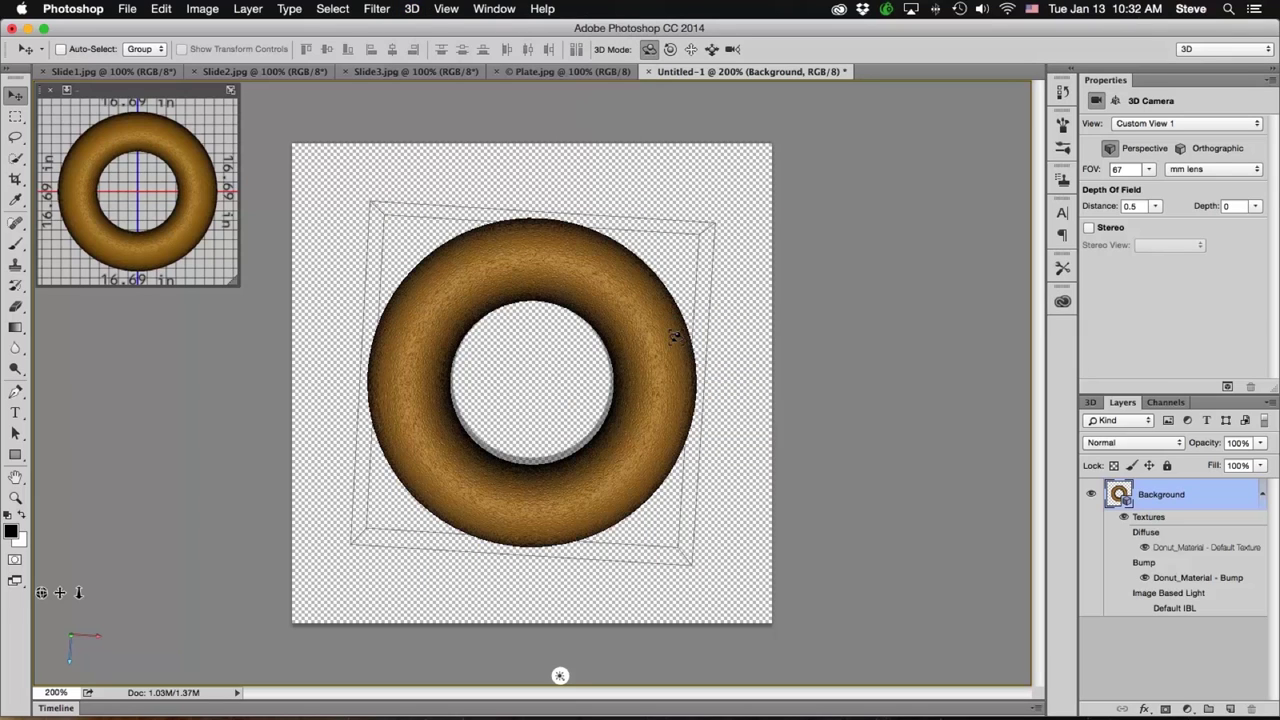
Step: Paint black strokes across the upper part of the donut's ring with a fan-shaped bristle brush at 35 px
click(15, 246)
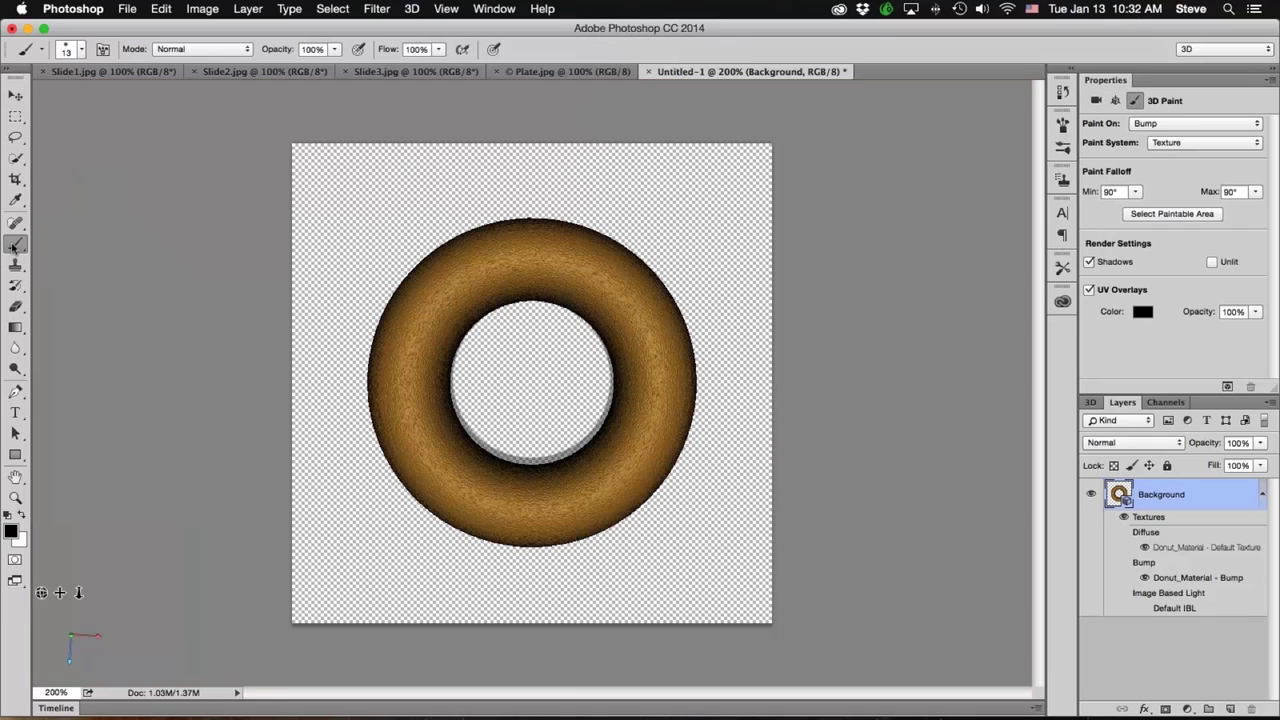
click(81, 49)
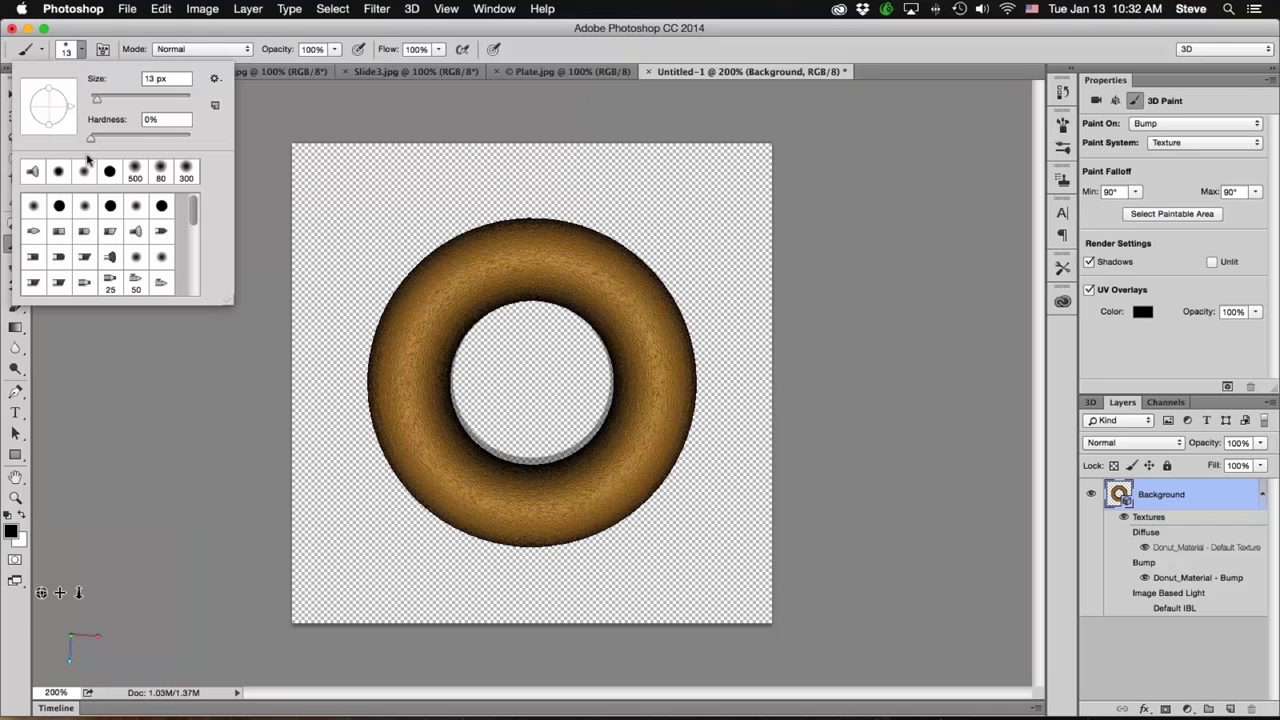
double_click(136, 234)
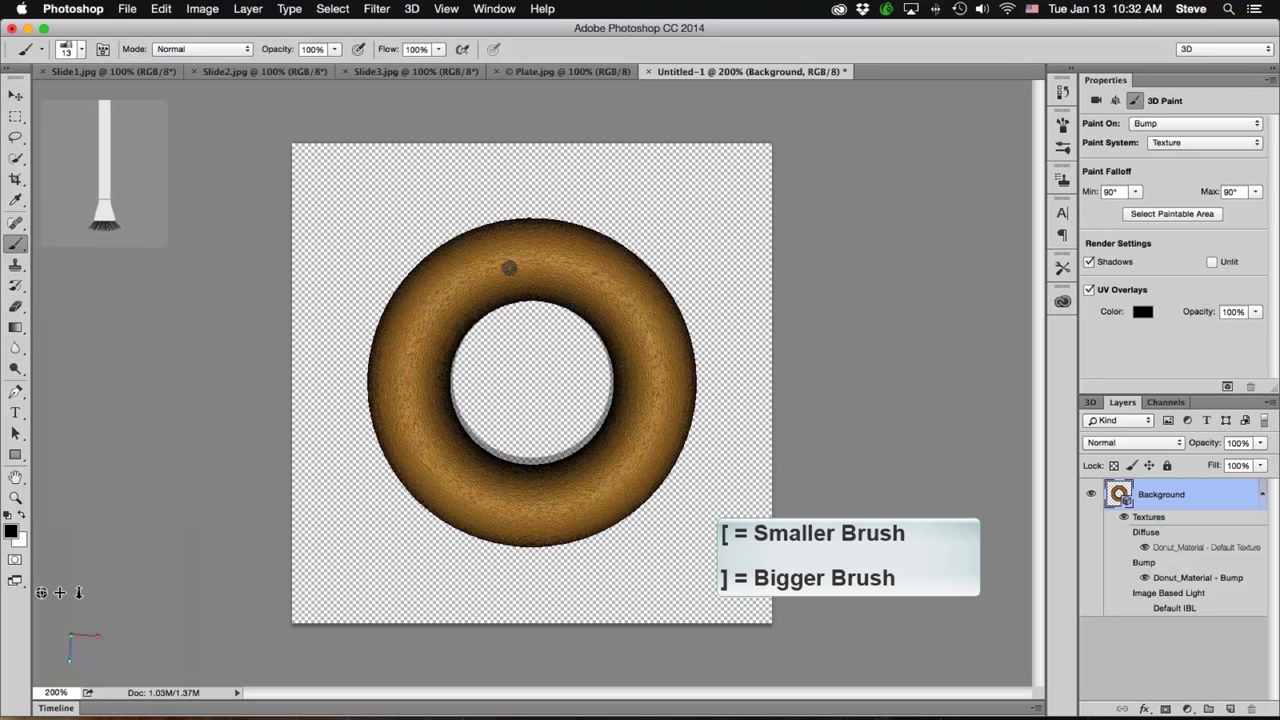
key(bracketright)
key(bracketright)
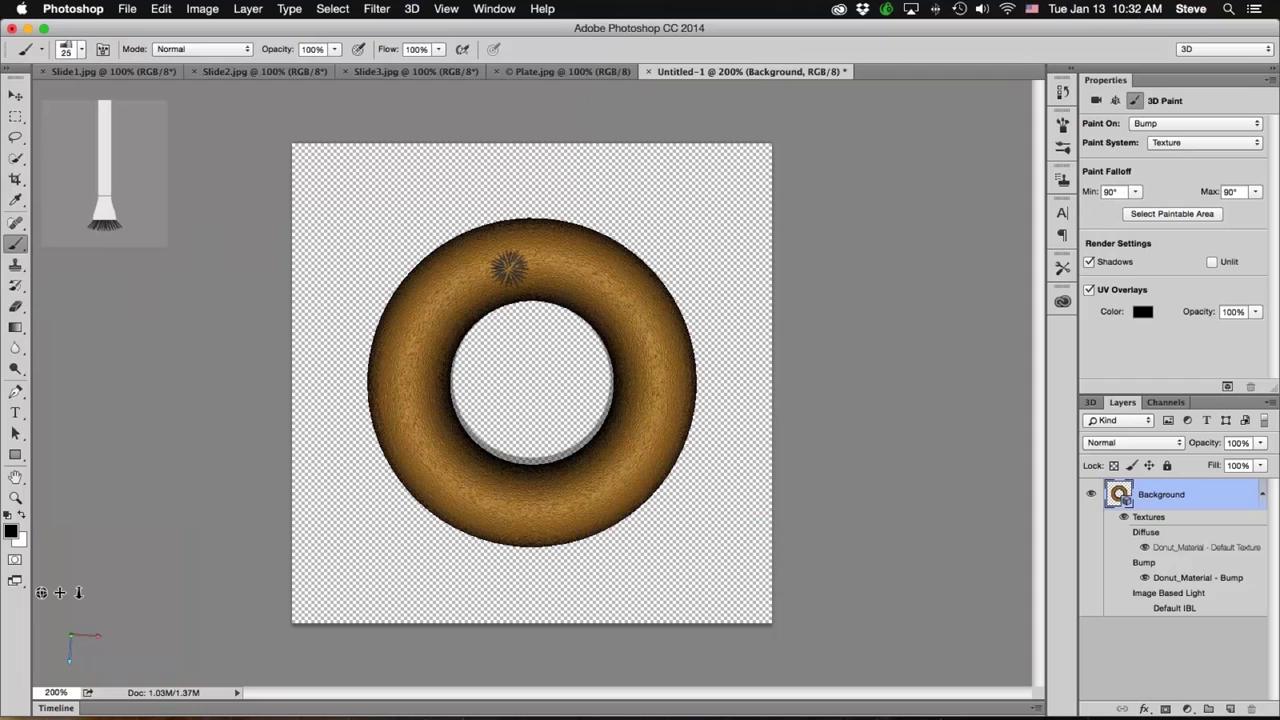
key(bracketright)
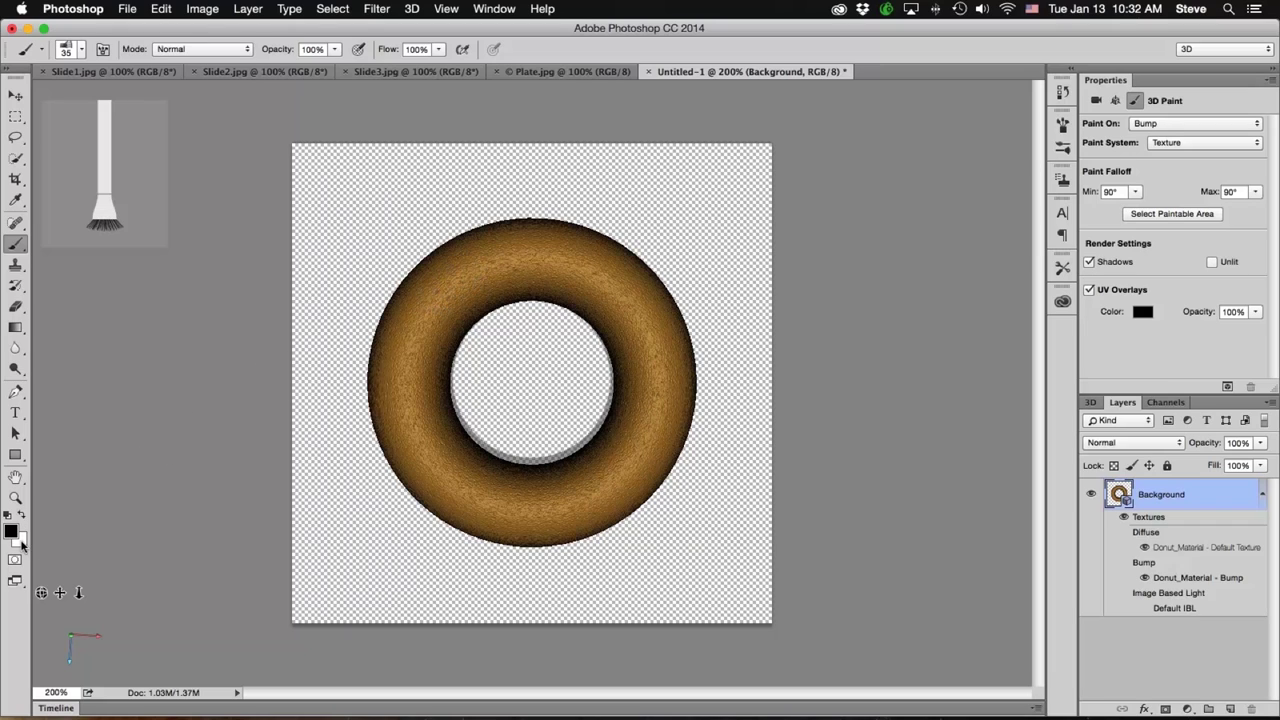
mouse_move(468, 260)
mouse_down()
mouse_move(530, 248)
mouse_move(471, 236)
mouse_up()
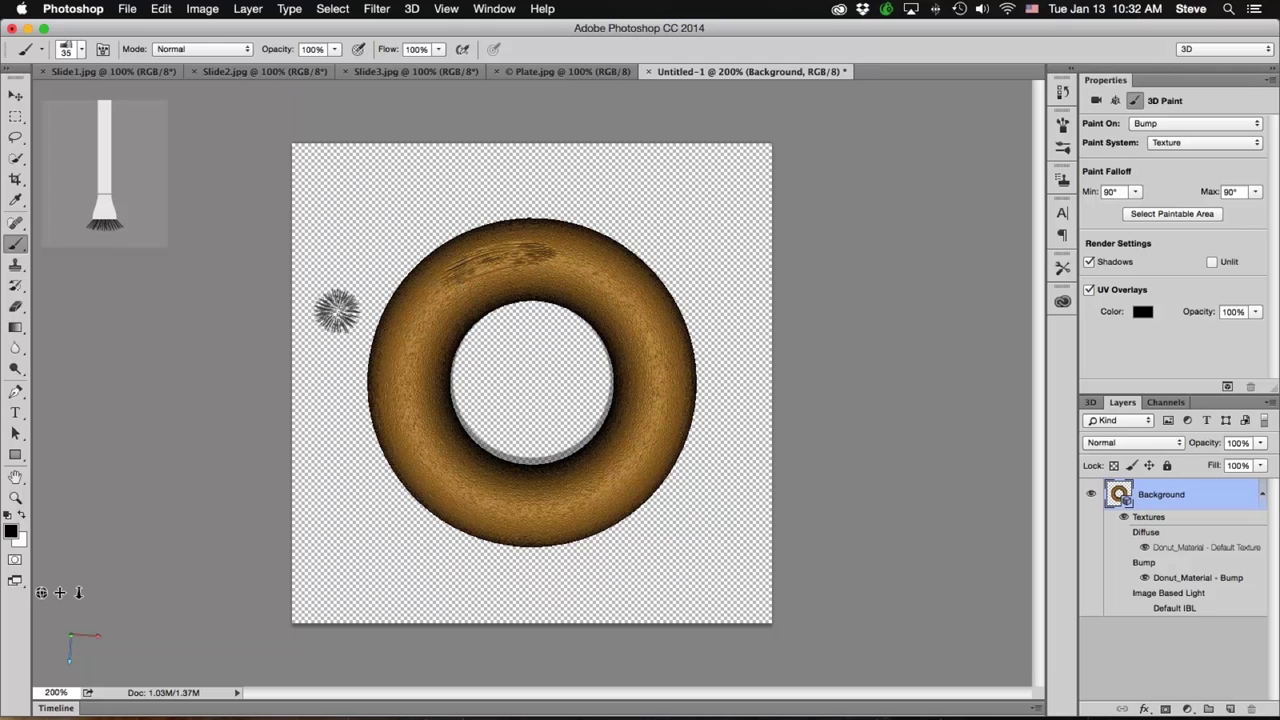
Step: Undo the black strokes and paint white on the bump texture around the top surface of the donut's ring instead
key(super+z)
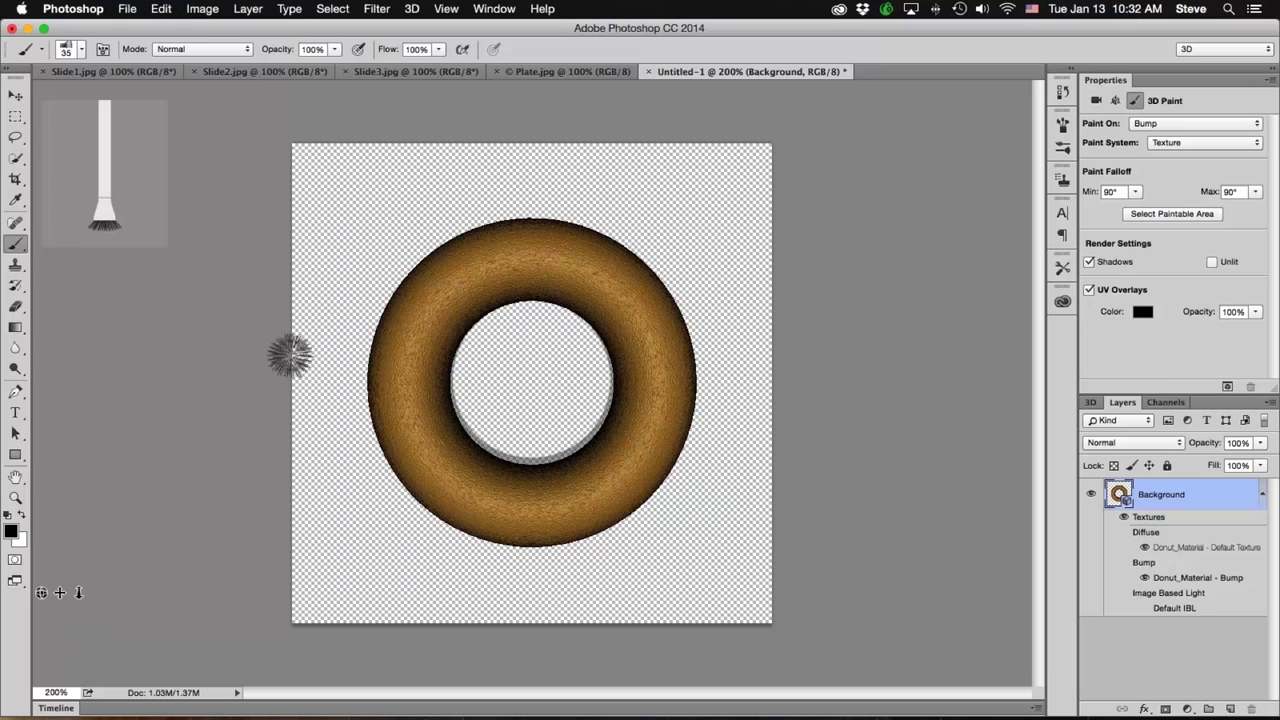
click(24, 514)
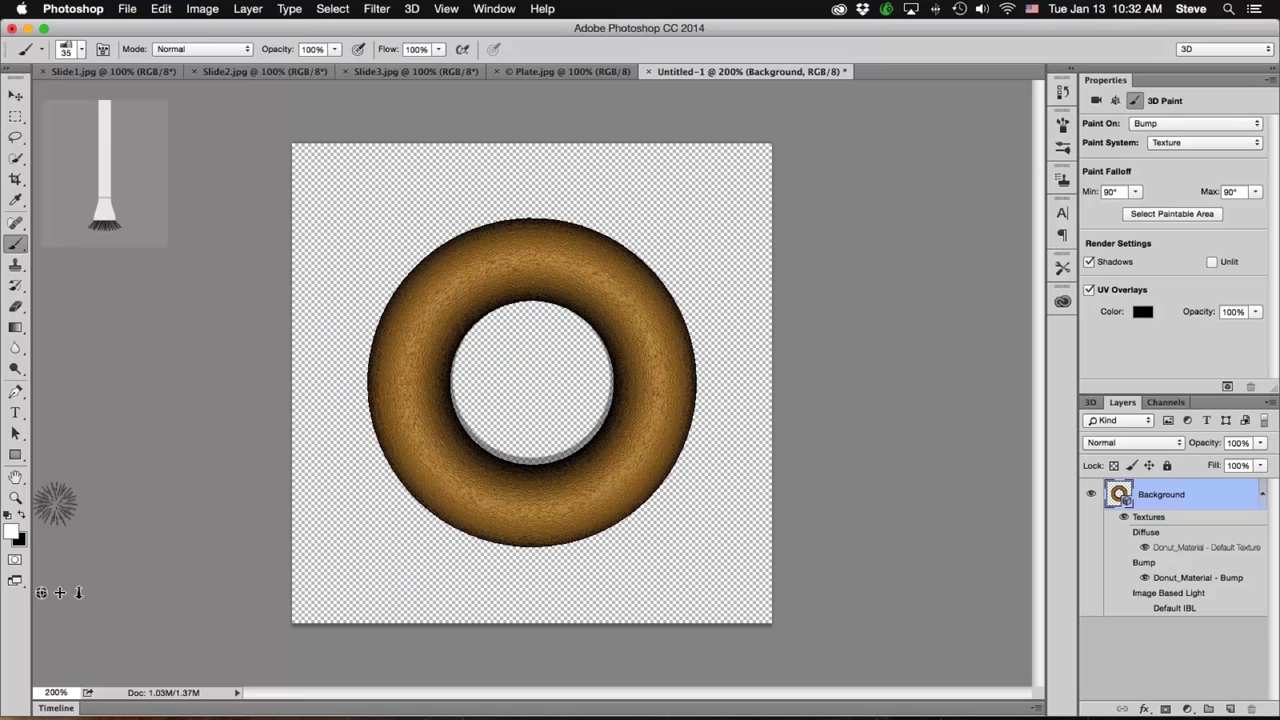
mouse_move(455, 258)
mouse_down()
mouse_move(556, 238)
mouse_move(525, 241)
mouse_up()
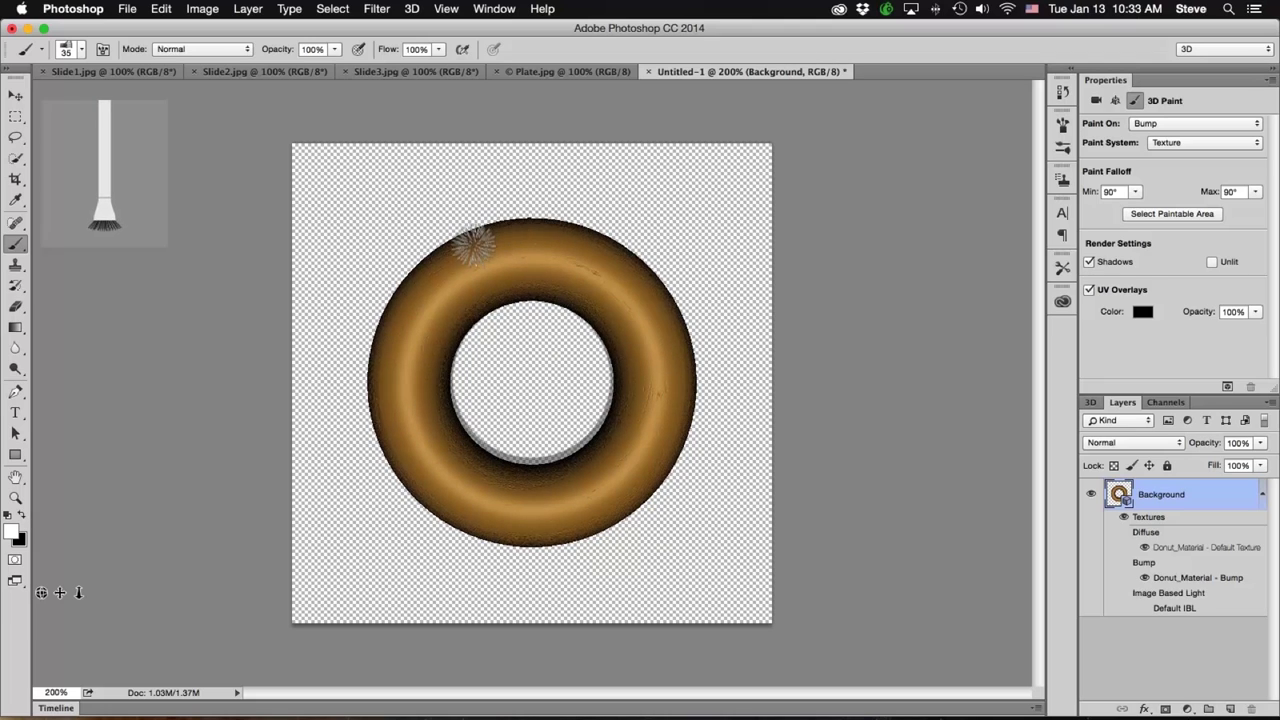
drag(386, 400, 393, 426)
mouse_move(460, 482)
mouse_down()
mouse_move(512, 510)
mouse_move(495, 487)
mouse_move(522, 477)
mouse_move(486, 471)
mouse_move(462, 440)
mouse_up()
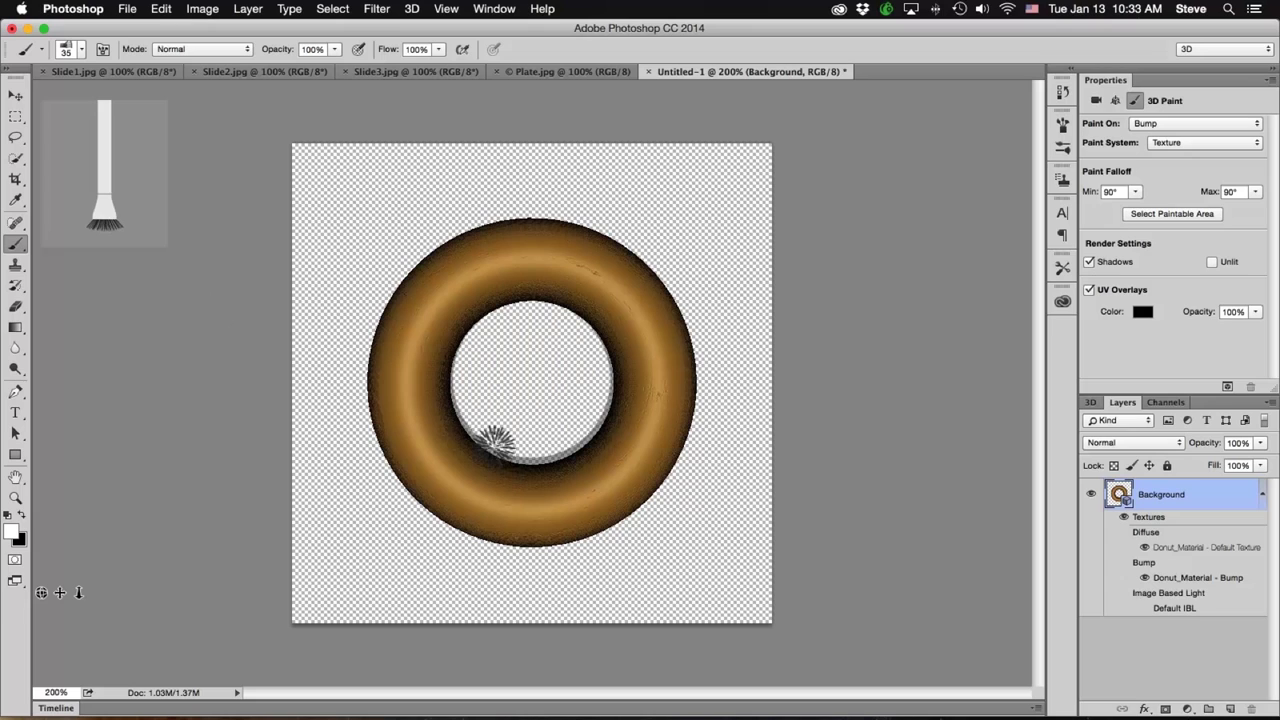
Step: Tilt the camera to a low angle and paint white bump strokes along the ring's front face and rear inner wall
key(v)
mouse_move(706, 506)
mouse_down()
mouse_move(714, 400)
mouse_move(727, 401)
mouse_up()
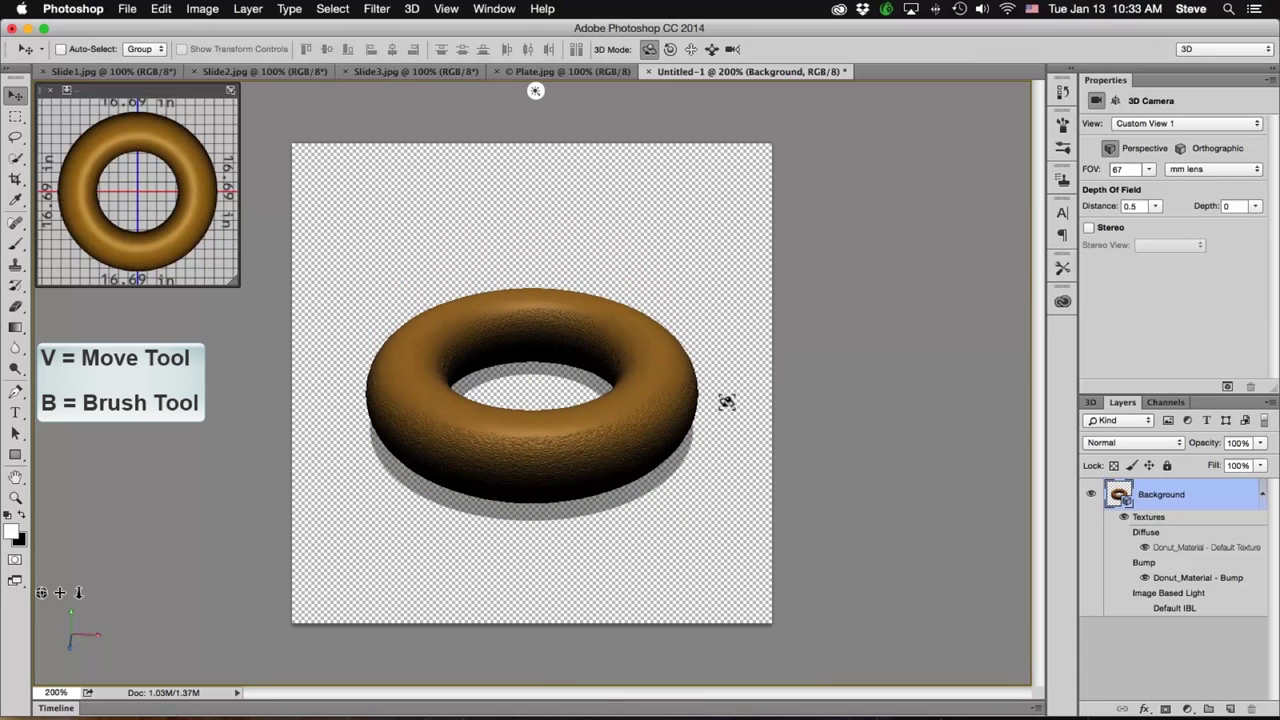
key(b)
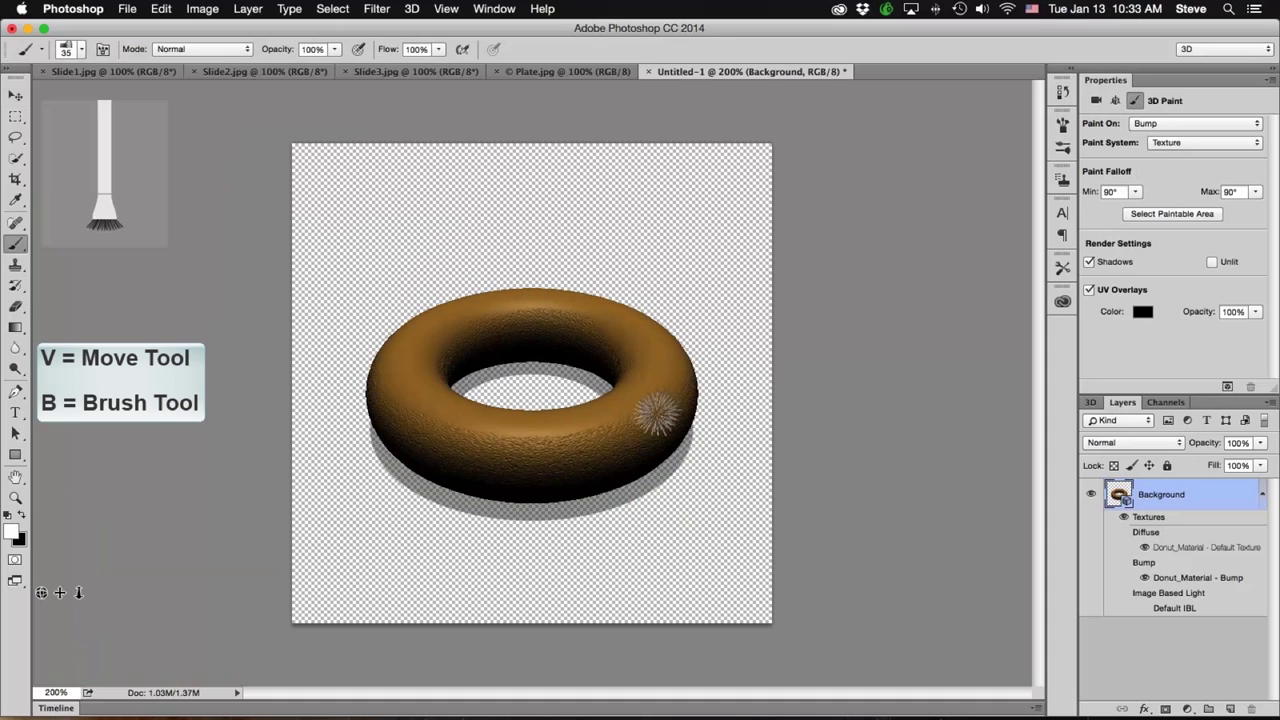
drag(596, 445, 490, 448)
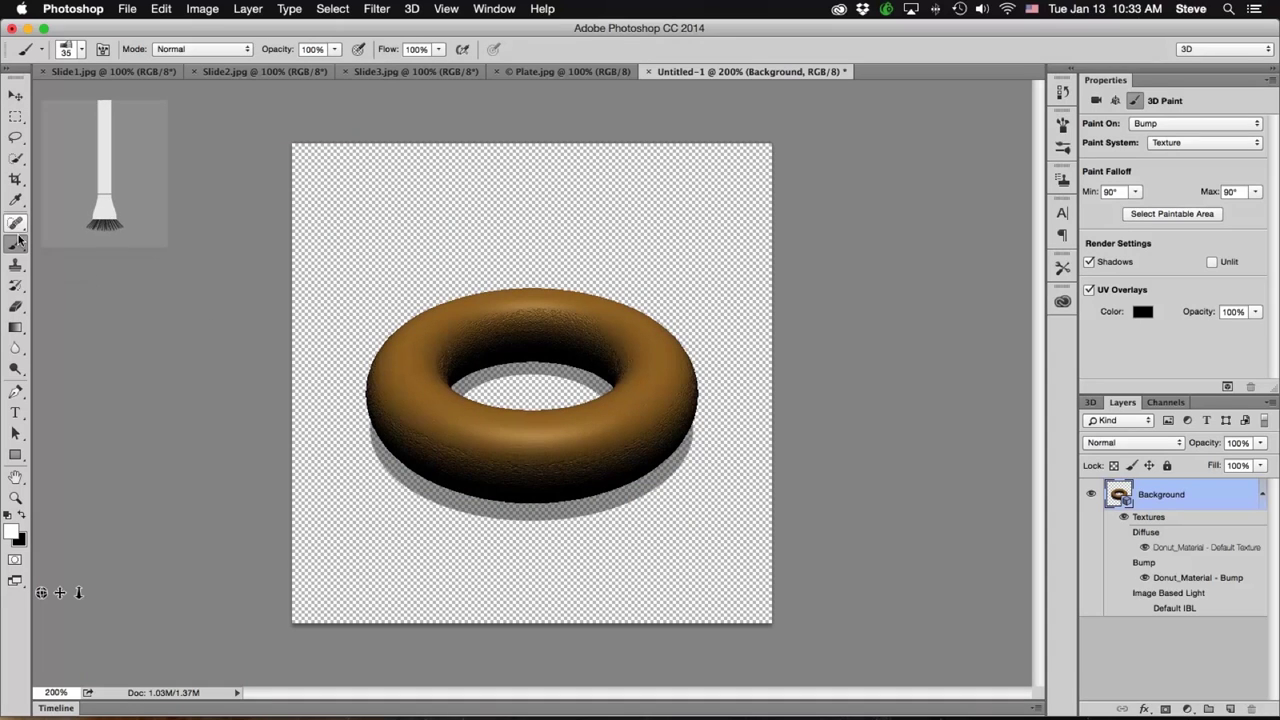
mouse_move(470, 332)
mouse_down()
mouse_move(533, 313)
mouse_move(521, 316)
mouse_move(601, 333)
mouse_move(529, 318)
mouse_move(446, 350)
mouse_move(419, 388)
mouse_move(424, 428)
mouse_move(471, 443)
mouse_move(559, 433)
mouse_move(593, 383)
mouse_move(553, 322)
mouse_up()
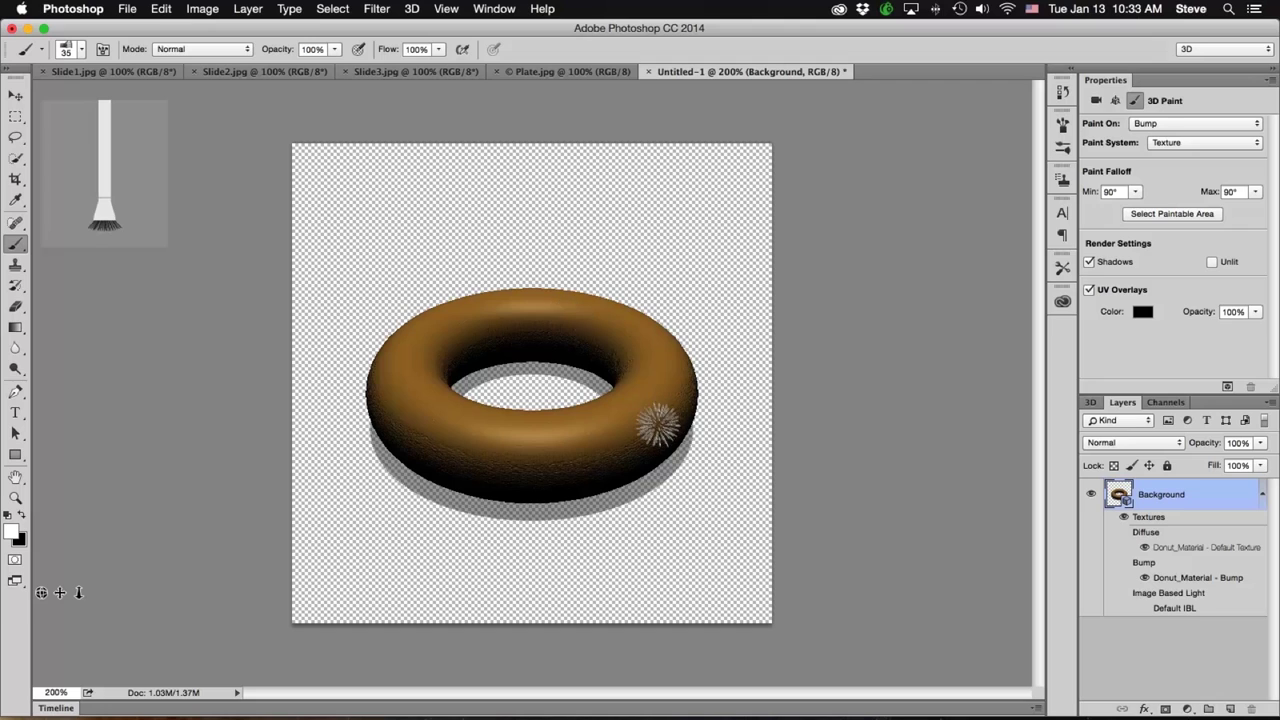
Step: Orbit around the donut and continue smoothing the bump with white strokes on the ring's front and inner sides
key(v)
click(703, 466)
mouse_move(694, 506)
mouse_down()
mouse_move(727, 482)
mouse_move(849, 480)
mouse_move(869, 503)
mouse_up()
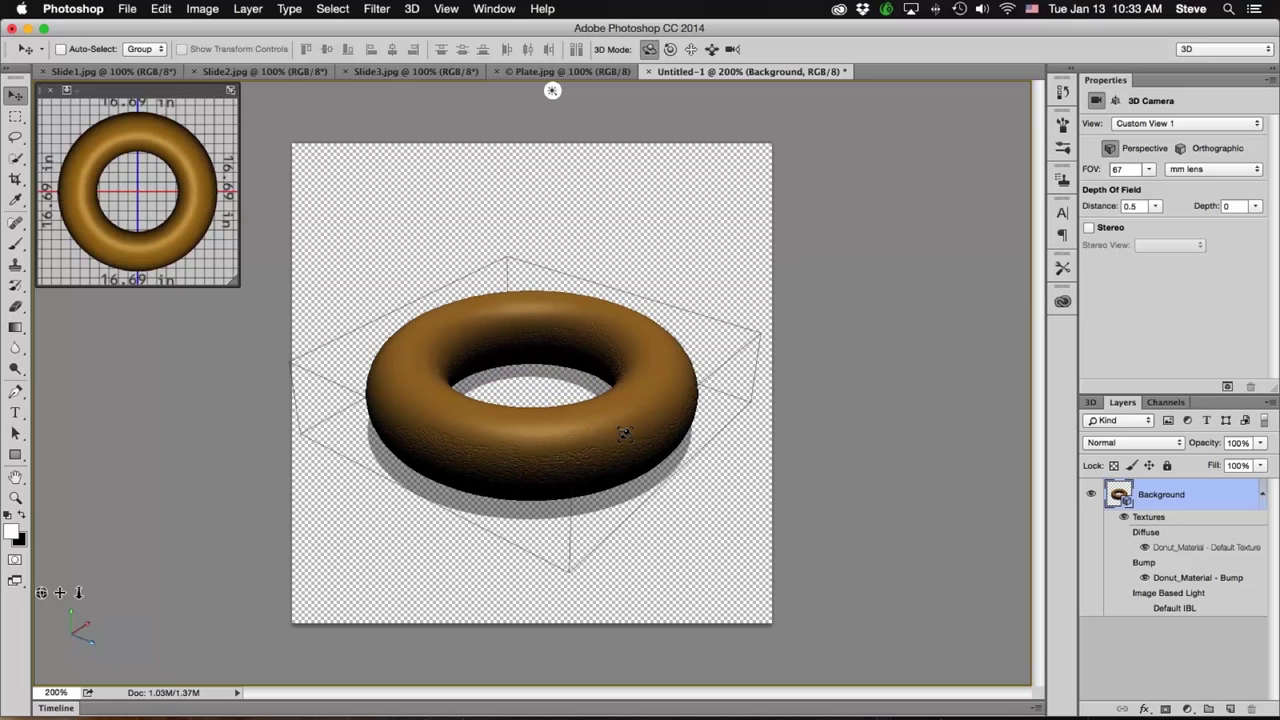
key(b)
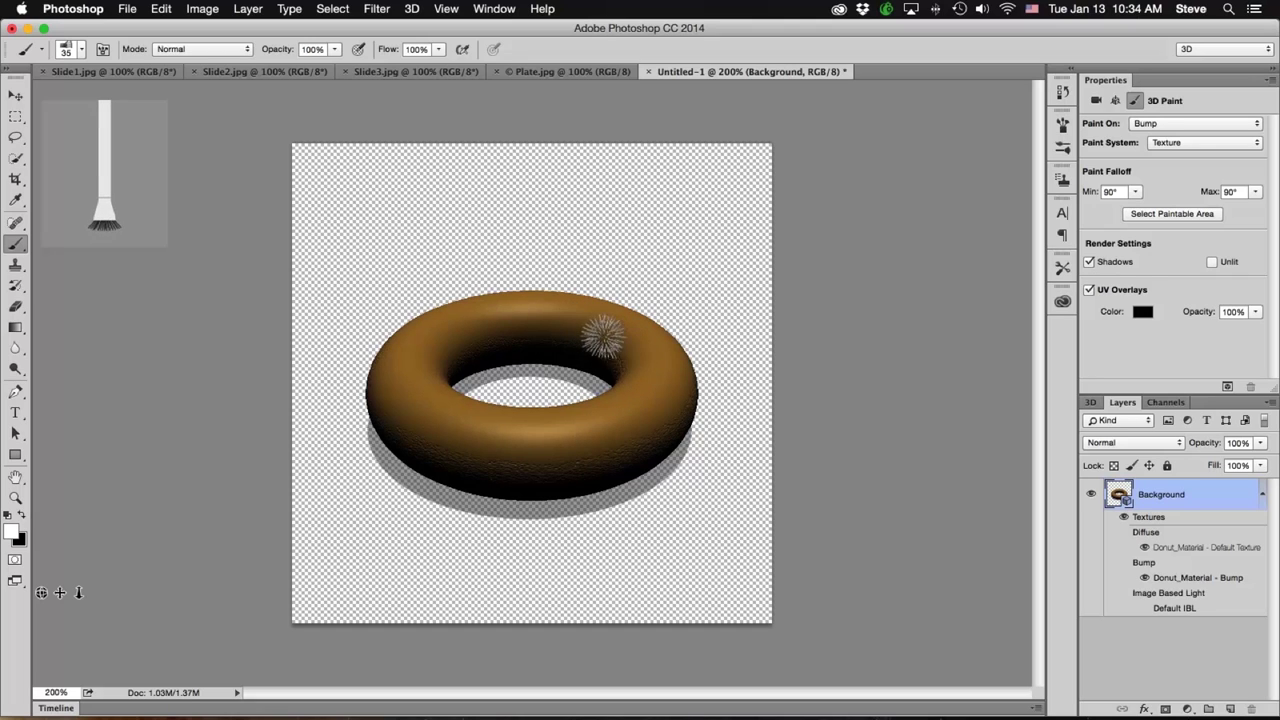
key(v)
drag(721, 466, 550, 427)
key(b)
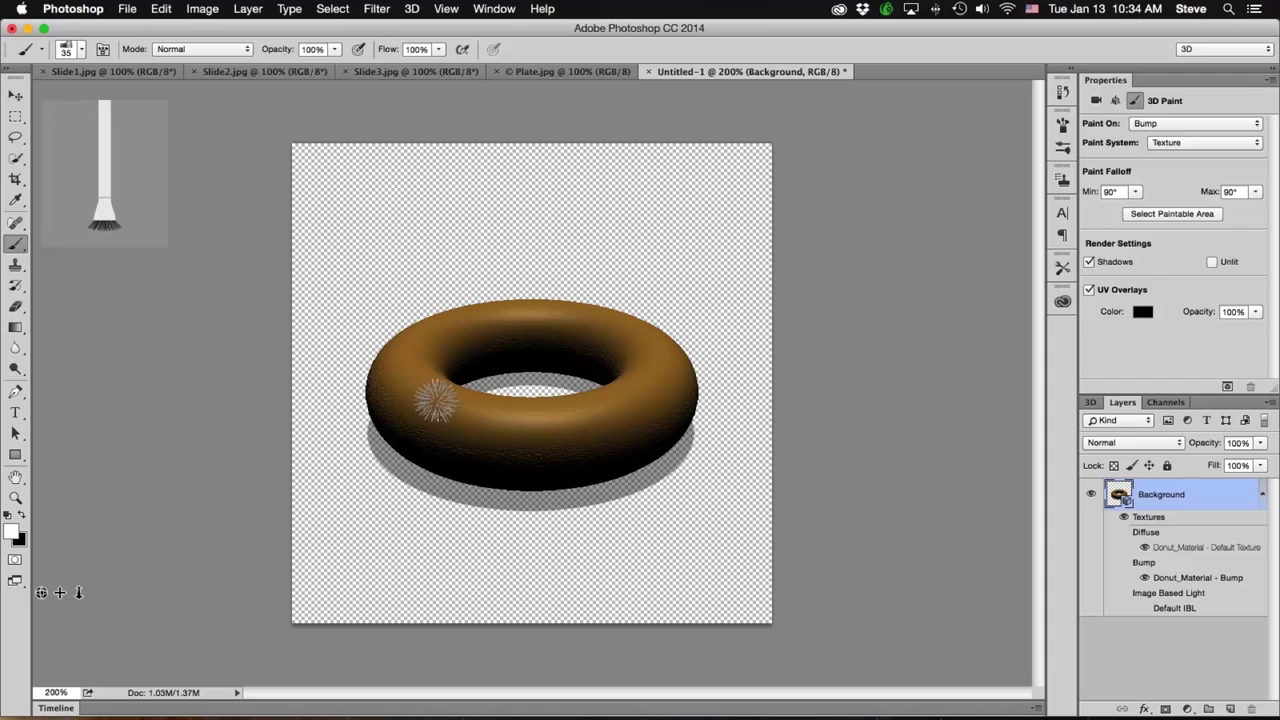
Step: Smooth the bump on the donut's remaining upper sides with white from several camera angles, ending in a nearly top-down view
key(v)
mouse_move(538, 524)
mouse_down()
mouse_move(486, 537)
mouse_move(692, 518)
mouse_up()
key(b)
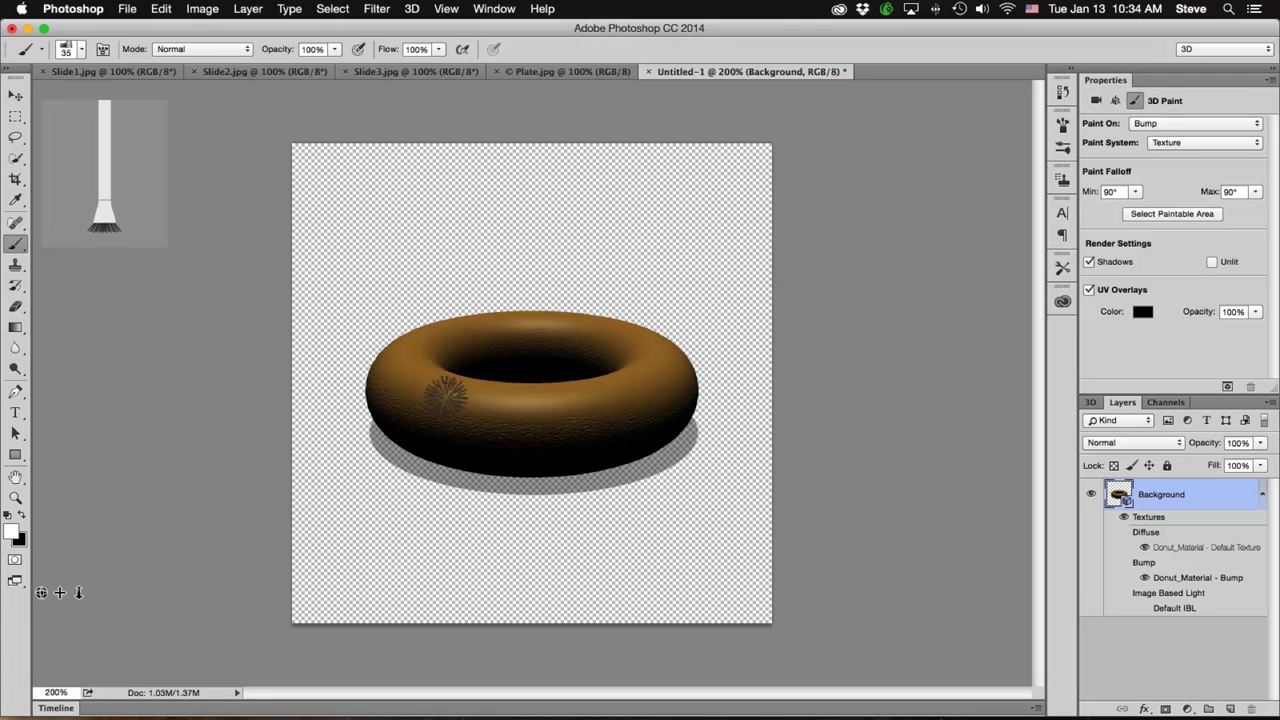
mouse_move(445, 400)
mouse_down()
mouse_move(572, 352)
mouse_move(570, 328)
mouse_move(510, 318)
mouse_move(575, 340)
mouse_up()
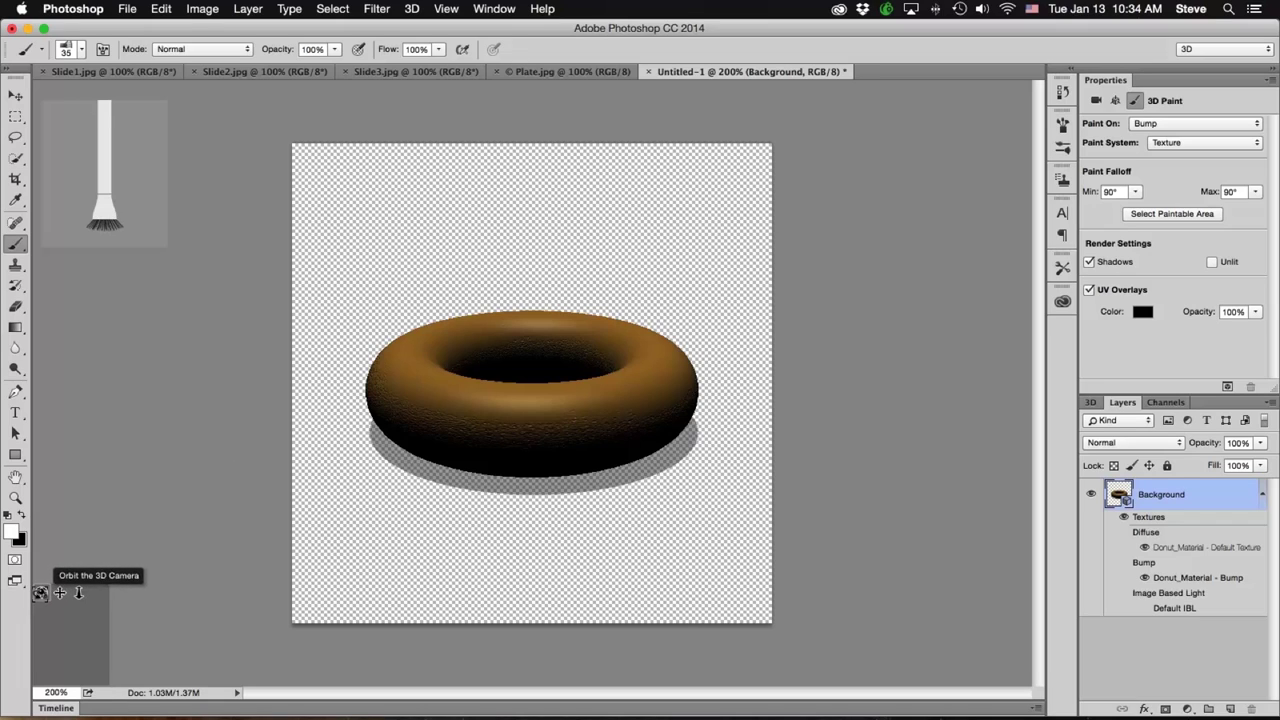
mouse_move(40, 593)
mouse_down()
mouse_move(76, 597)
mouse_move(28, 597)
mouse_move(43, 593)
mouse_up()
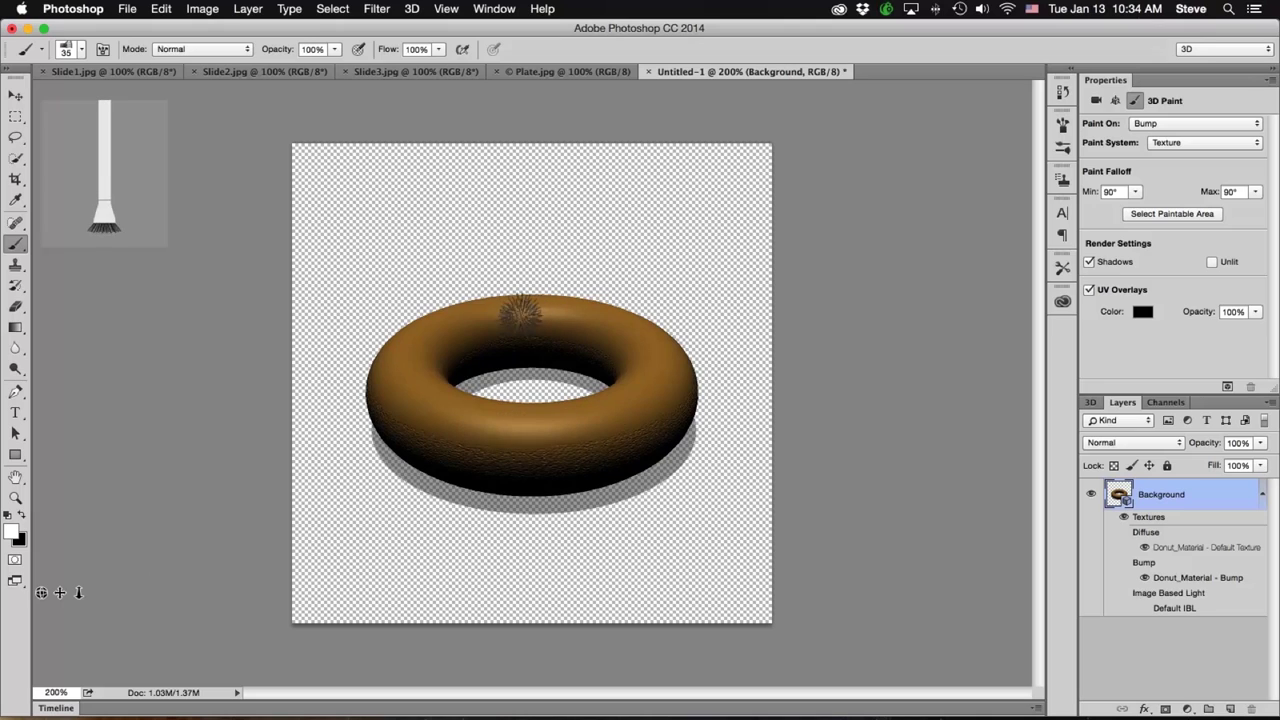
mouse_move(40, 595)
mouse_down()
mouse_move(126, 591)
mouse_move(58, 592)
mouse_move(54, 645)
mouse_move(44, 594)
mouse_up()
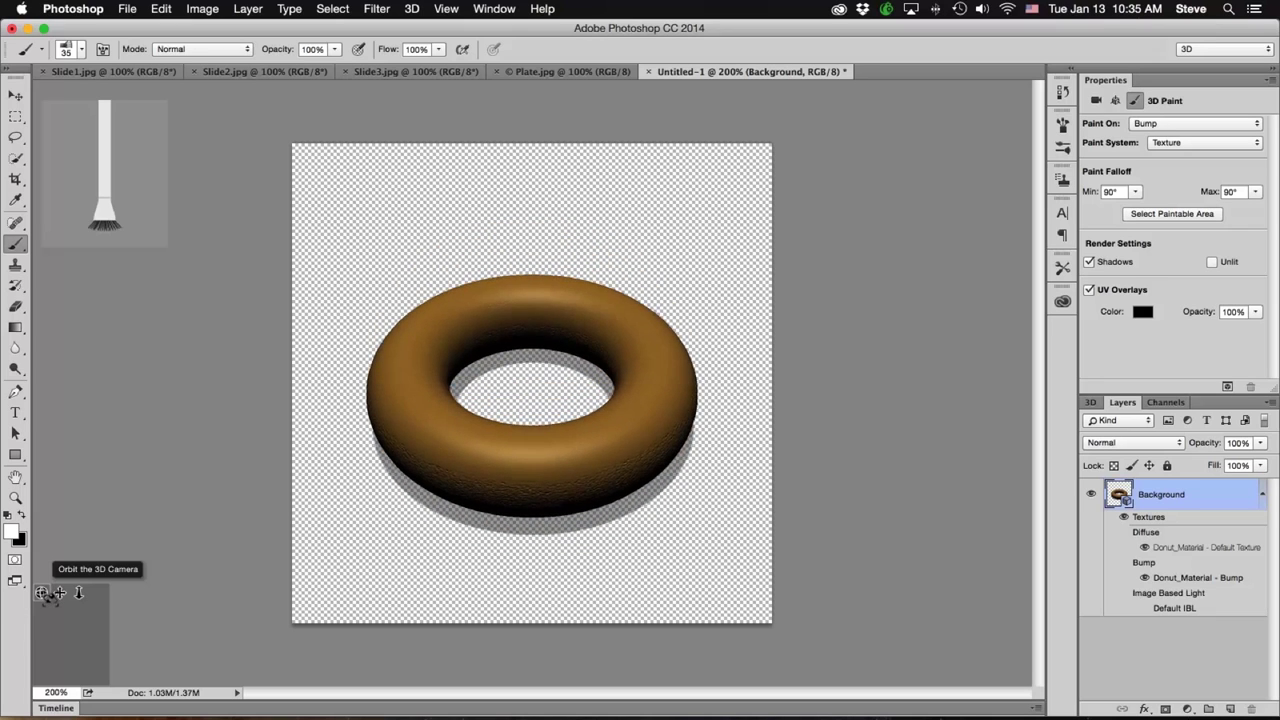
drag(44, 594, 51, 634)
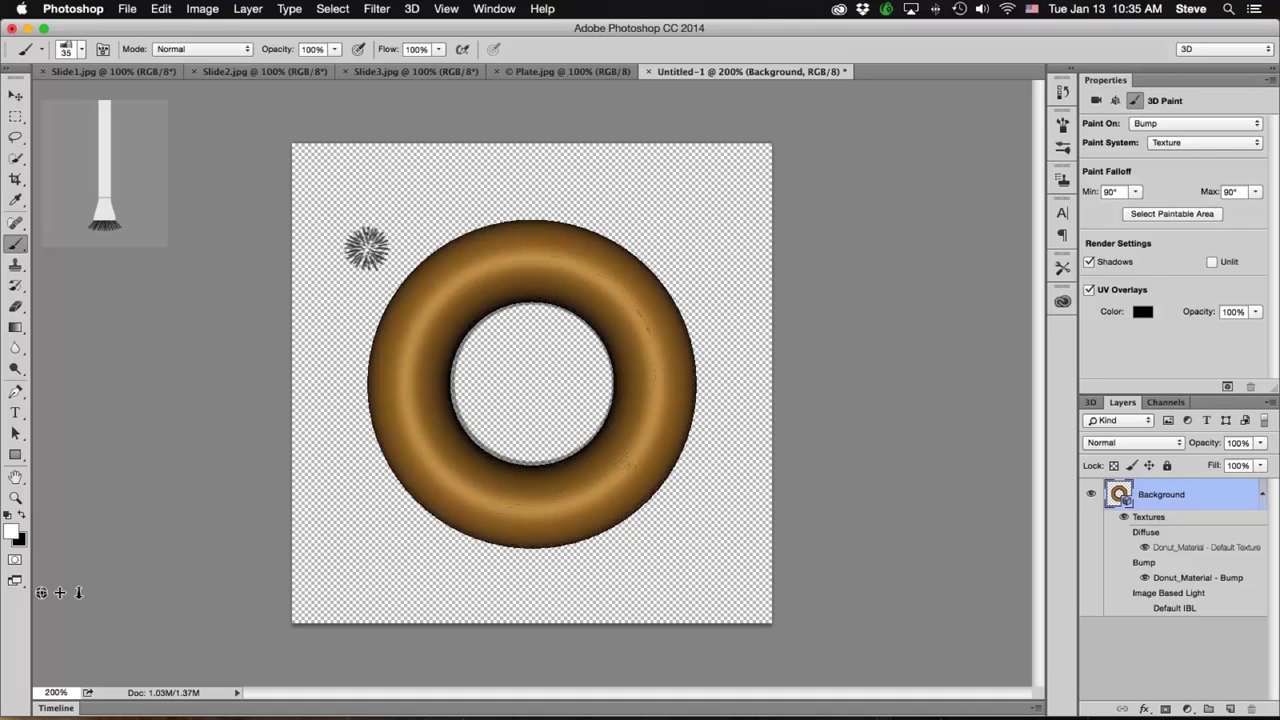
Step: Switch 3D painting to the Diffuse texture and paint white frosting over the ring's top, using a 10 px brush along the inner edge
click(412, 9)
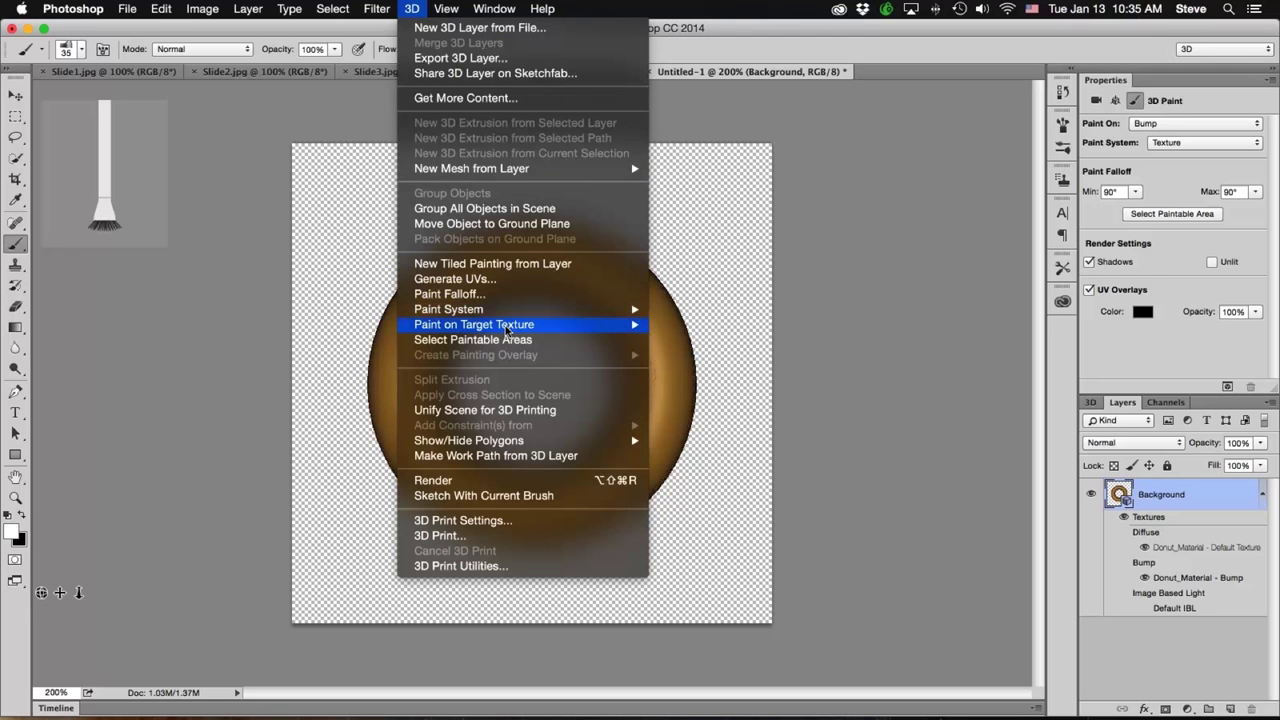
mouse_move(597, 328)
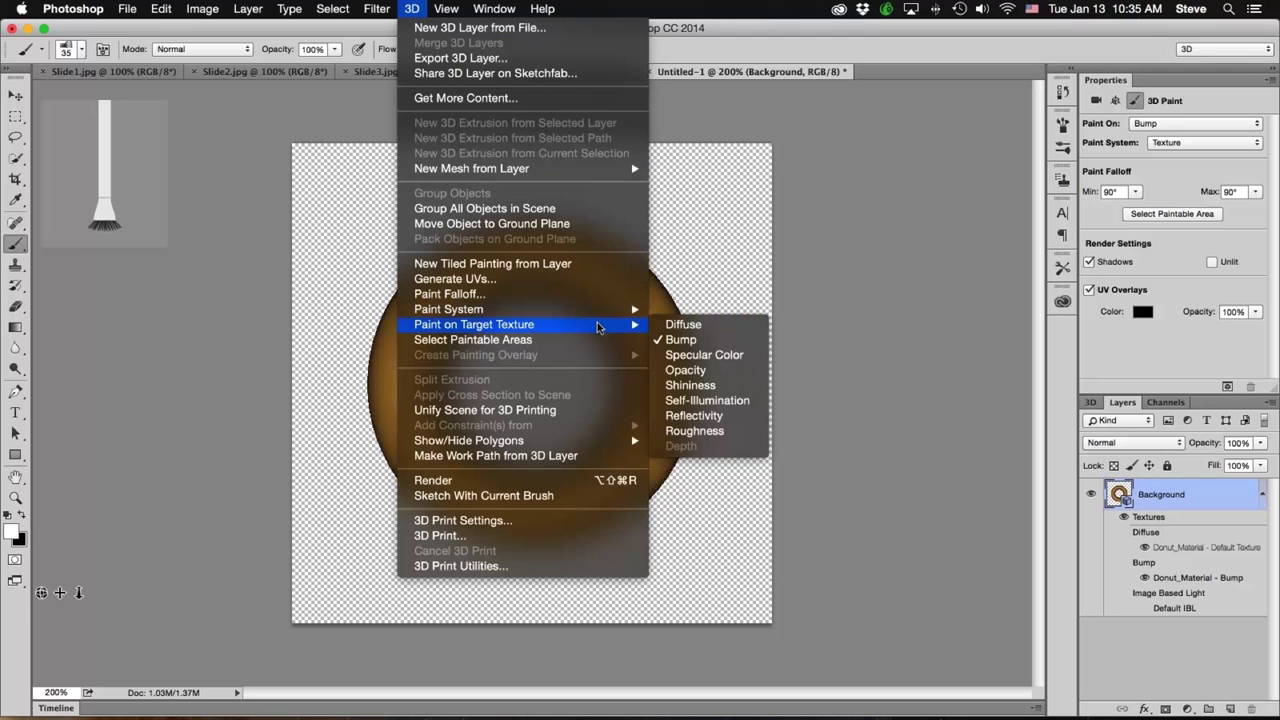
click(690, 326)
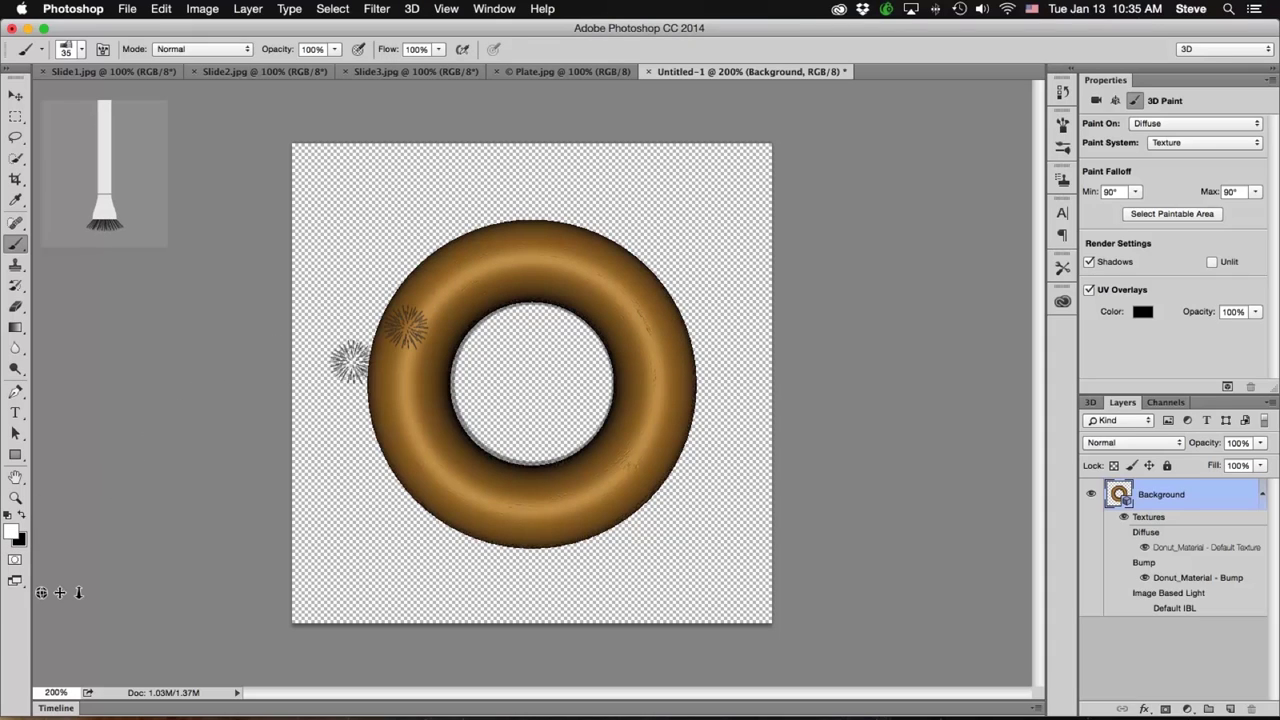
mouse_move(467, 252)
mouse_down()
mouse_move(583, 243)
mouse_move(665, 305)
mouse_move(650, 312)
mouse_move(678, 373)
mouse_move(653, 463)
mouse_move(618, 500)
mouse_move(635, 478)
mouse_move(556, 524)
mouse_move(596, 527)
mouse_move(548, 537)
mouse_move(488, 528)
mouse_move(541, 527)
mouse_move(437, 503)
mouse_move(457, 513)
mouse_move(418, 485)
mouse_move(374, 372)
mouse_move(412, 281)
mouse_move(448, 255)
mouse_move(458, 262)
mouse_move(460, 248)
mouse_move(543, 230)
mouse_move(523, 228)
mouse_move(598, 243)
mouse_move(648, 270)
mouse_move(623, 268)
mouse_move(668, 328)
mouse_move(643, 312)
mouse_move(658, 397)
mouse_move(614, 490)
mouse_move(641, 465)
mouse_move(578, 500)
mouse_move(468, 505)
mouse_move(438, 488)
mouse_move(408, 432)
mouse_move(404, 378)
mouse_move(393, 383)
mouse_move(398, 346)
mouse_move(401, 375)
mouse_move(478, 278)
mouse_move(458, 278)
mouse_move(565, 258)
mouse_move(634, 320)
mouse_move(634, 430)
mouse_move(612, 450)
mouse_move(540, 485)
mouse_move(490, 480)
mouse_move(450, 455)
mouse_move(425, 390)
mouse_move(441, 303)
mouse_move(549, 276)
mouse_up()
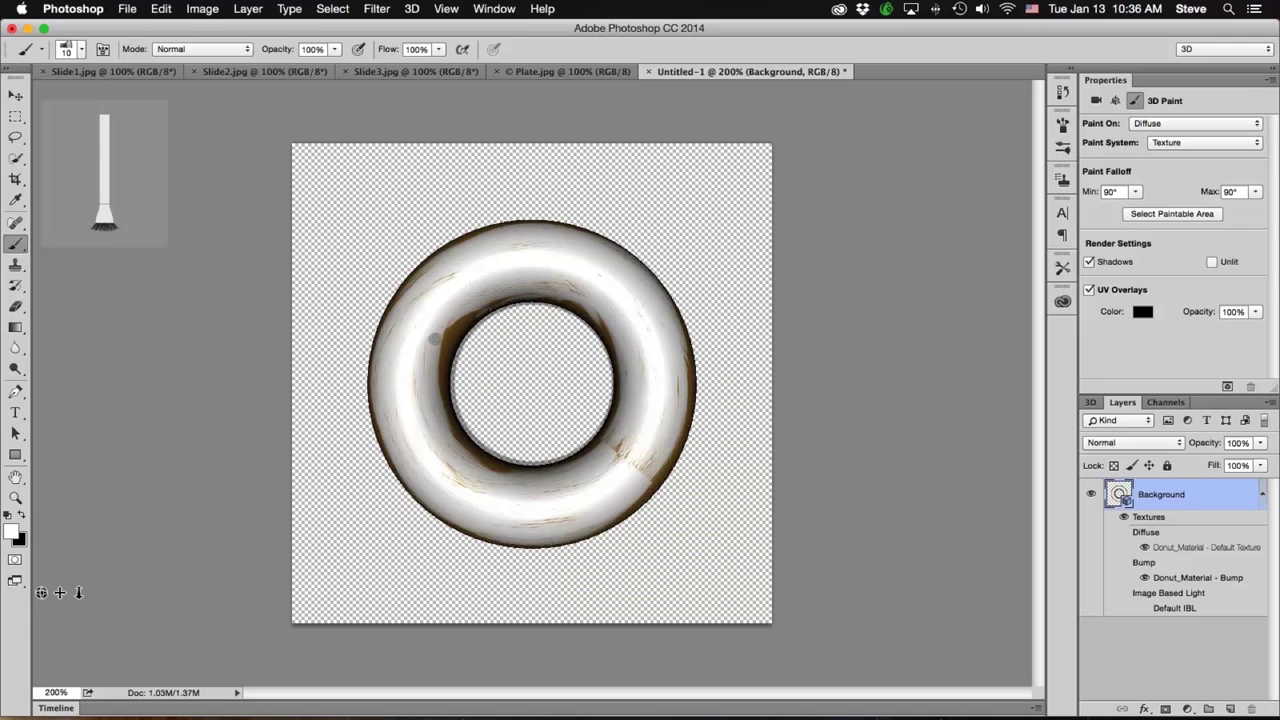
drag(478, 315, 450, 341)
Step: Tilt the view, enlarge the brush to 30 px and extend the white frosting down the ring's front and inner edges
key(v)
mouse_move(394, 557)
mouse_down()
mouse_move(500, 563)
mouse_move(544, 510)
mouse_move(629, 448)
mouse_move(614, 476)
mouse_up()
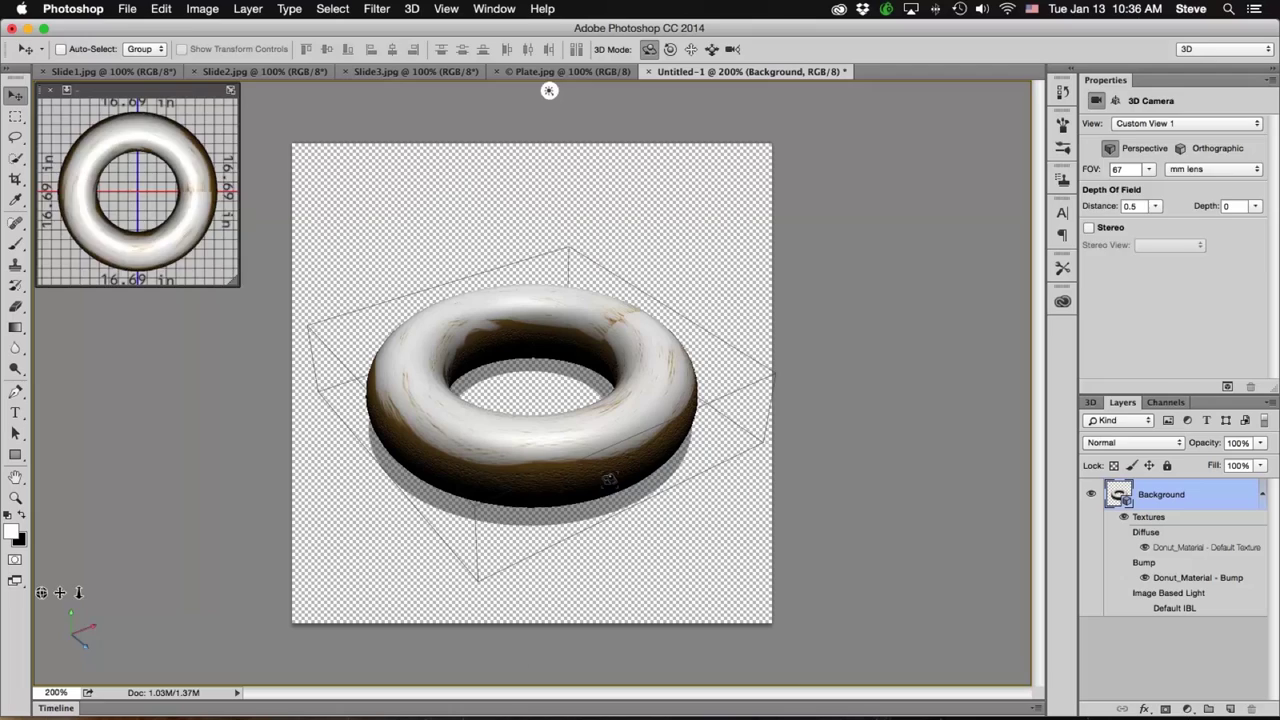
key(b)
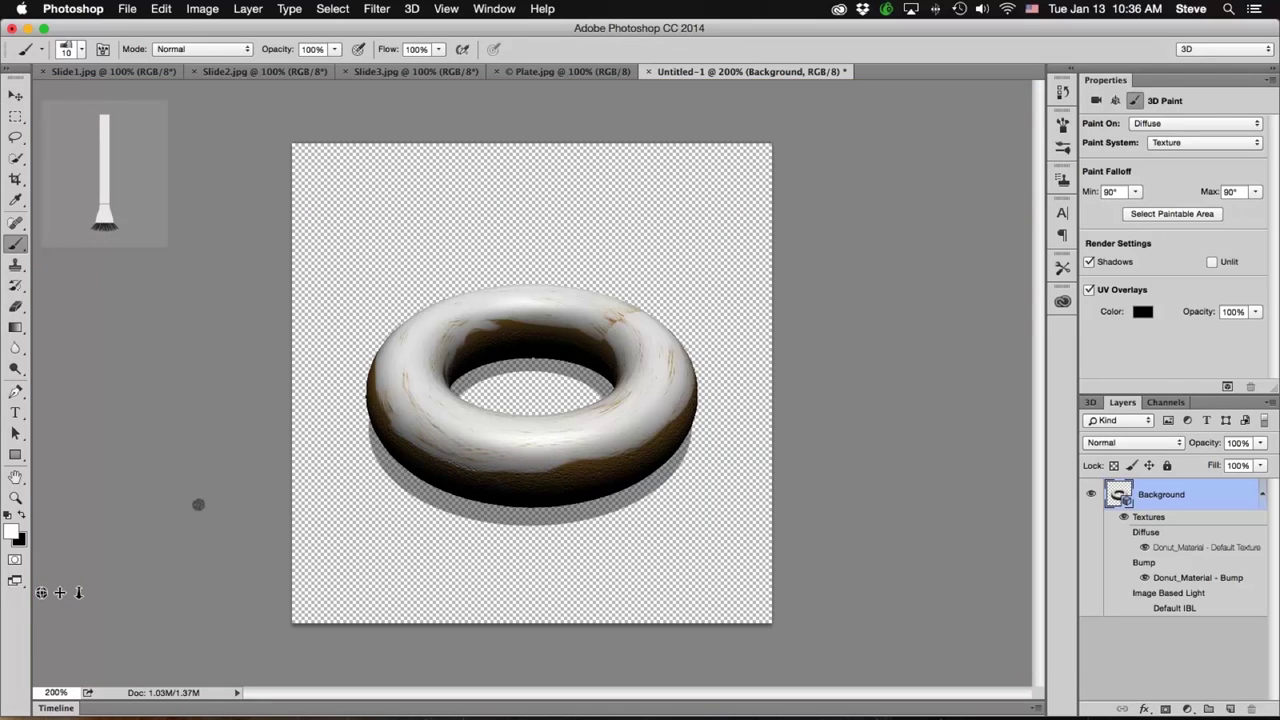
drag(79, 592, 80, 594)
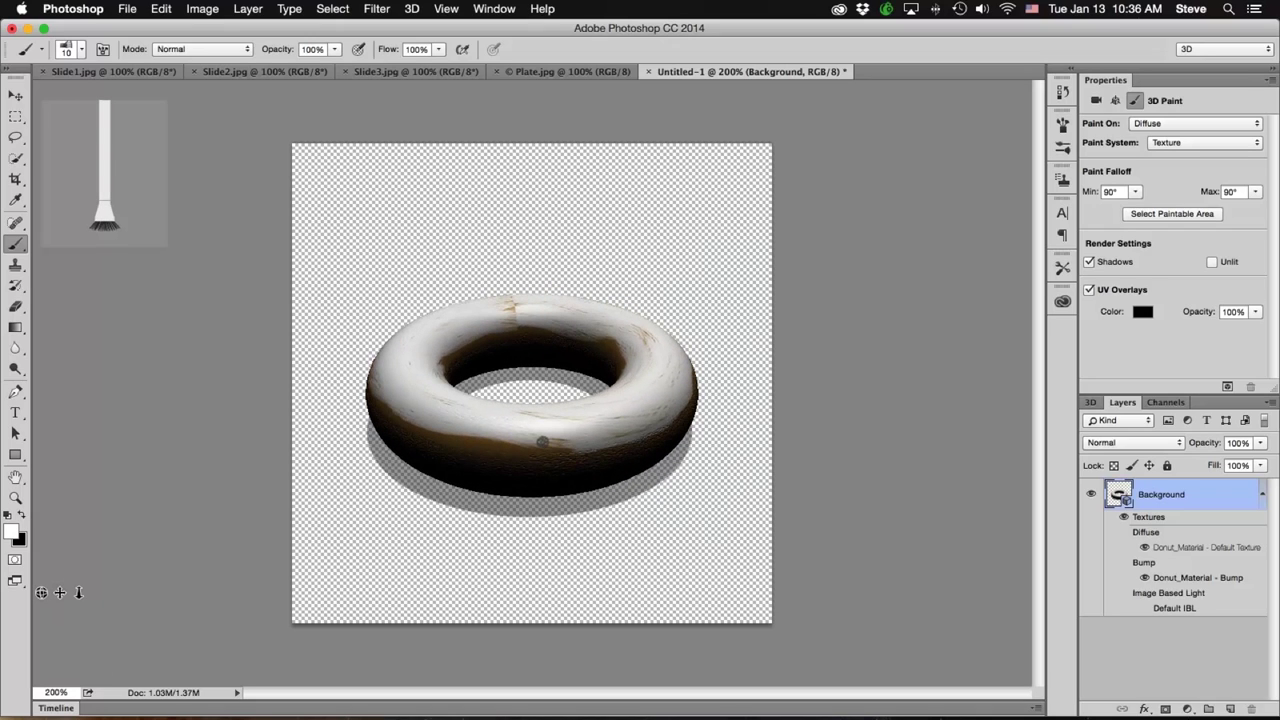
key(bracketright)
key(bracketright)
key(bracketright)
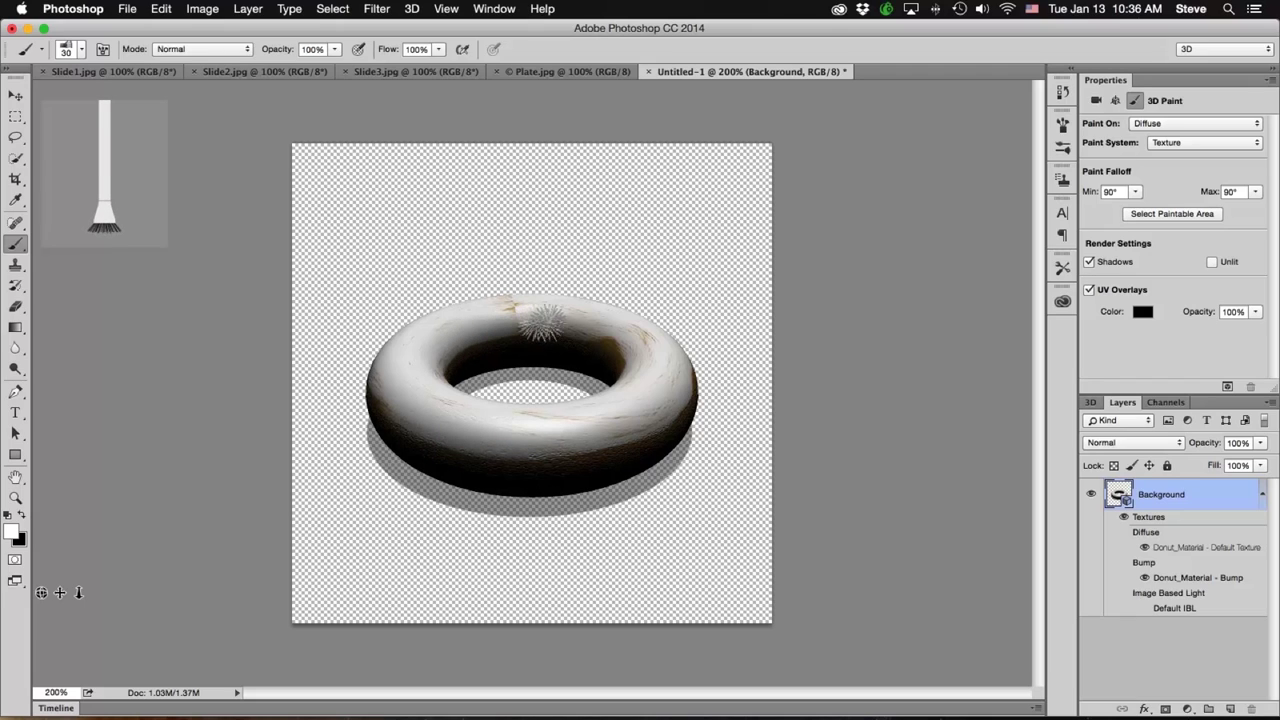
drag(631, 355, 630, 372)
mouse_move(523, 285)
mouse_down()
mouse_move(523, 306)
mouse_move(506, 305)
mouse_move(623, 314)
mouse_move(651, 346)
mouse_move(520, 289)
mouse_move(466, 297)
mouse_move(450, 330)
mouse_move(380, 366)
mouse_move(386, 398)
mouse_move(571, 423)
mouse_move(634, 417)
mouse_move(586, 426)
mouse_move(463, 410)
mouse_move(443, 394)
mouse_move(457, 400)
mouse_up()
Step: Orbit around the donut and paint white over the remaining uneven frosting edges on its front and inner wall
drag(41, 592, 220, 572)
mouse_move(571, 423)
mouse_down()
mouse_move(455, 424)
mouse_move(393, 385)
mouse_move(412, 358)
mouse_move(512, 318)
mouse_move(476, 332)
mouse_move(544, 324)
mouse_move(609, 334)
mouse_move(496, 330)
mouse_move(619, 338)
mouse_move(624, 356)
mouse_move(580, 332)
mouse_move(467, 340)
mouse_up()
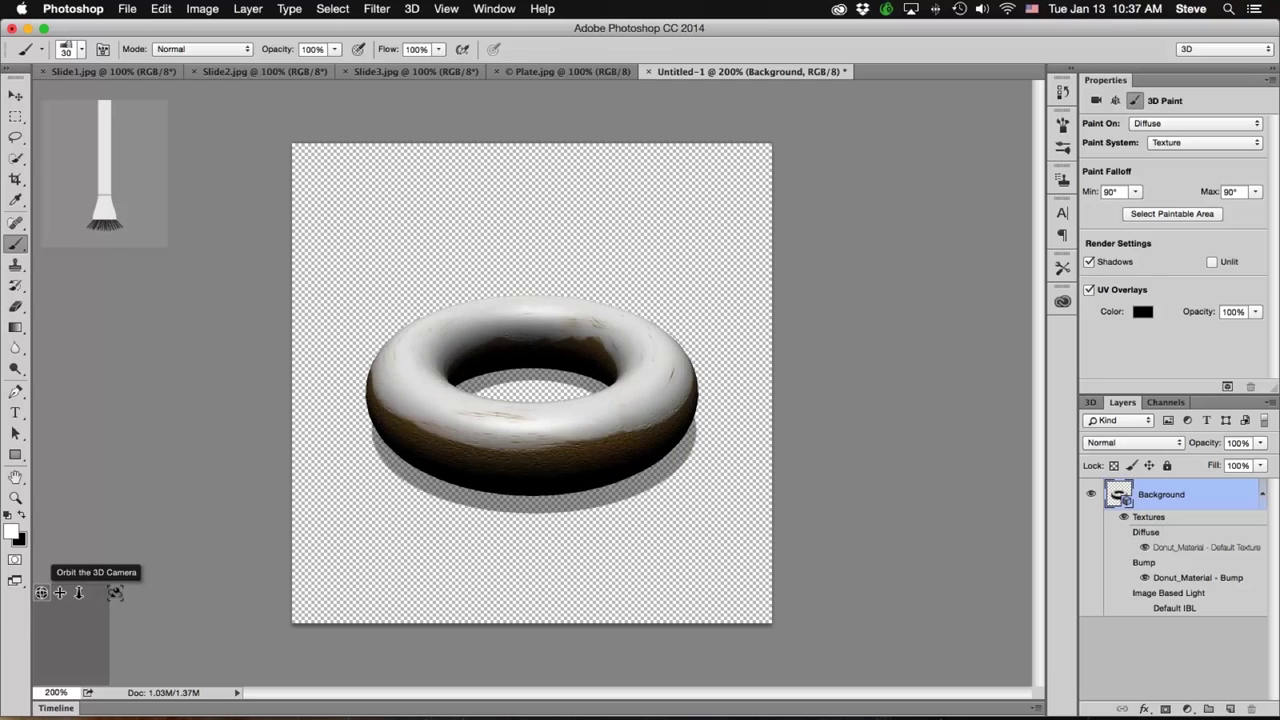
mouse_move(512, 424)
mouse_down()
mouse_move(426, 416)
mouse_move(592, 416)
mouse_move(580, 320)
mouse_move(505, 322)
mouse_move(472, 342)
mouse_up()
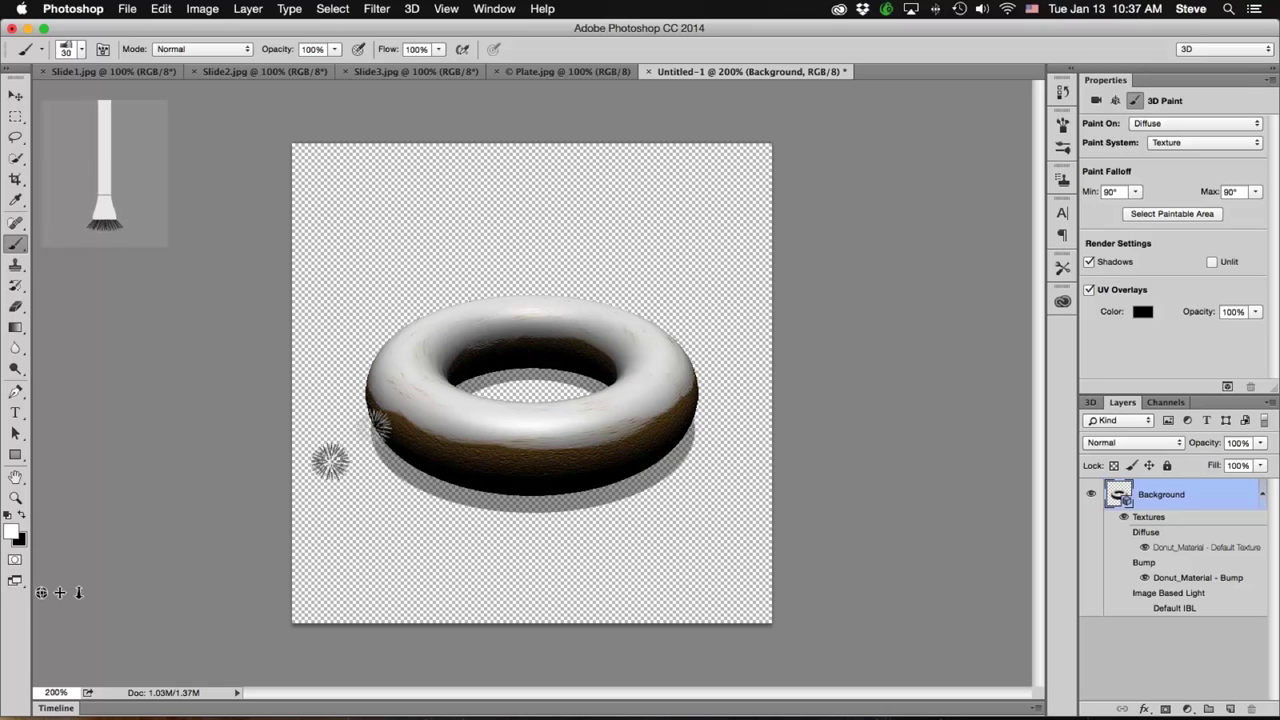
drag(43, 592, 225, 593)
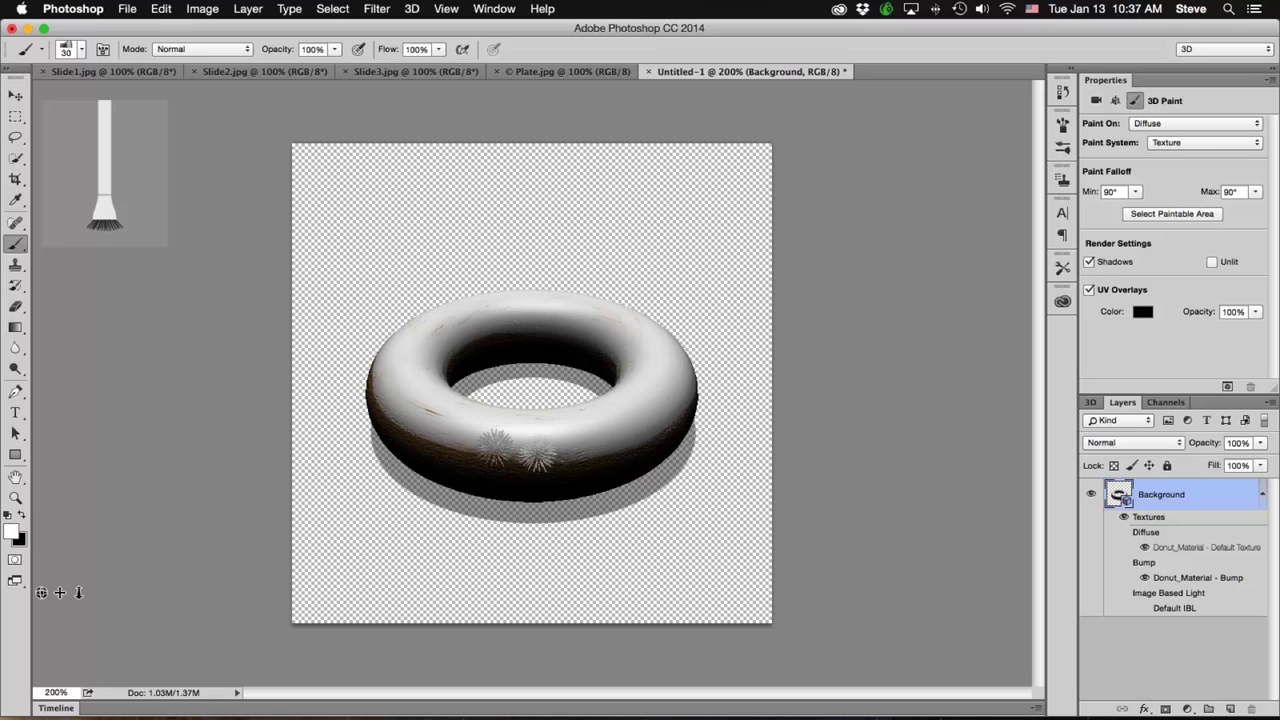
click(557, 438)
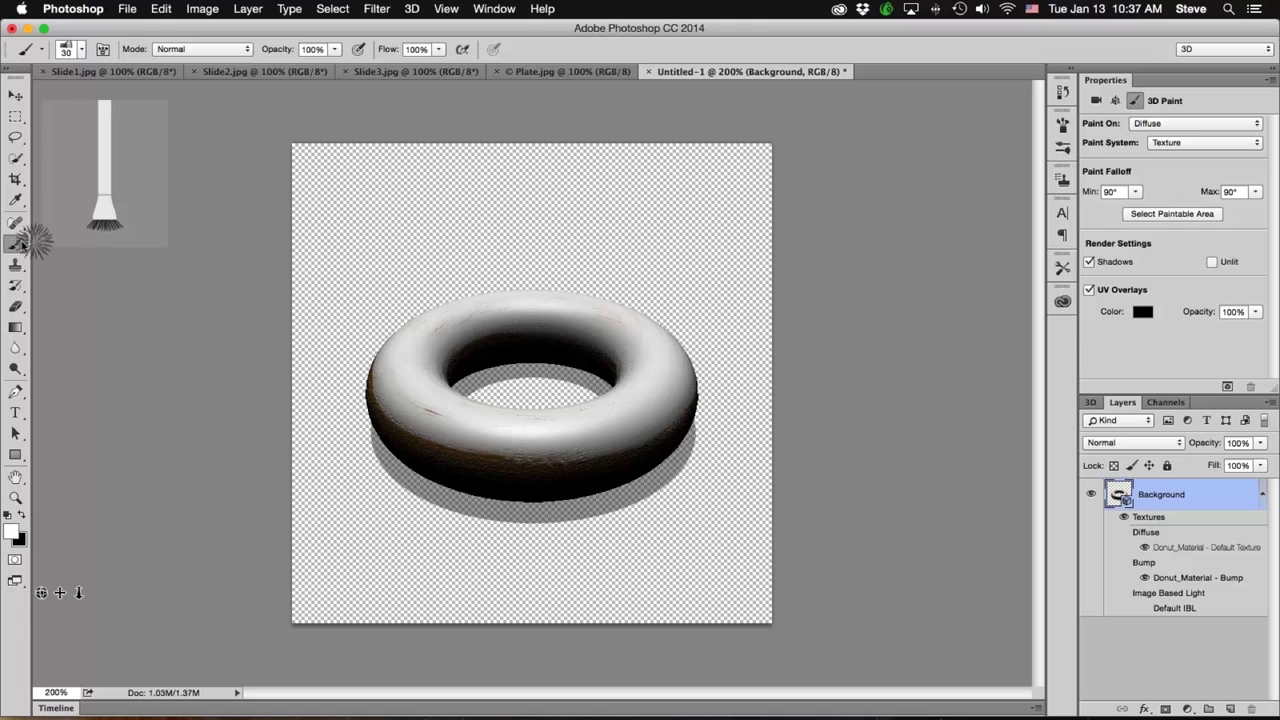
Step: Set up the Mixer Brush with loading after each stroke turned off and a 13 px fan-shaped bristle tip
drag(15, 245, 72, 286)
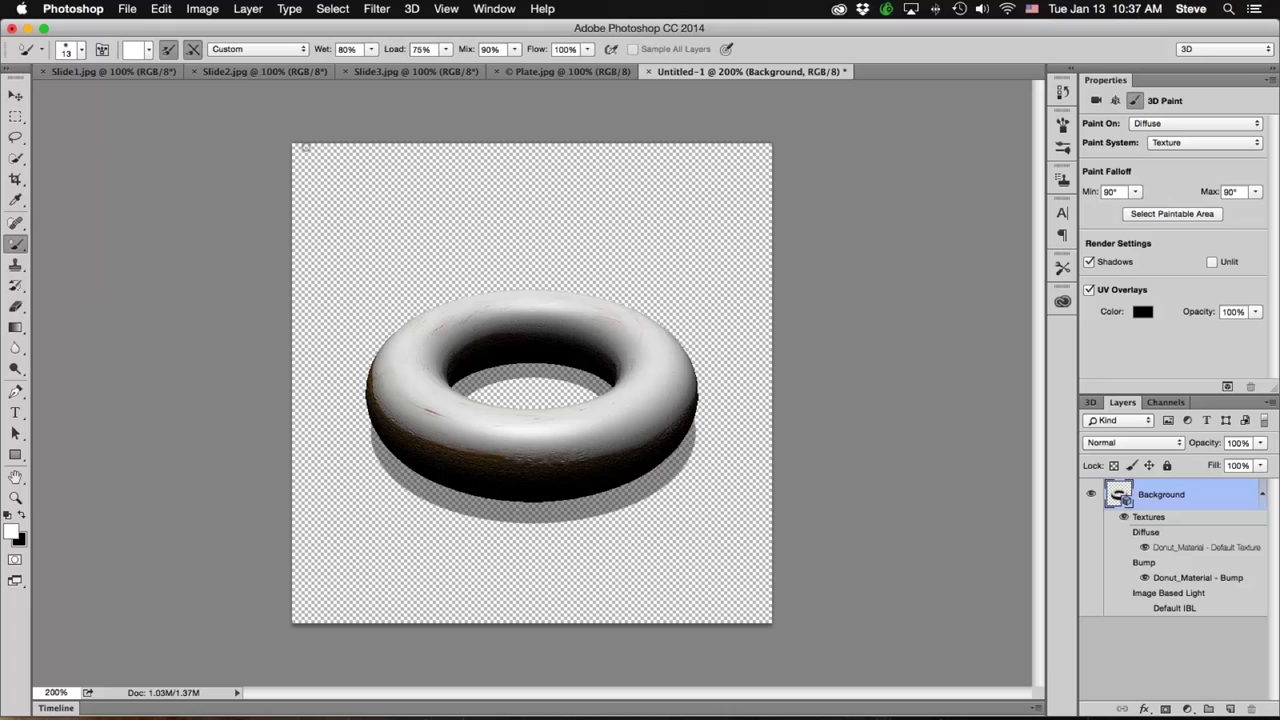
click(168, 55)
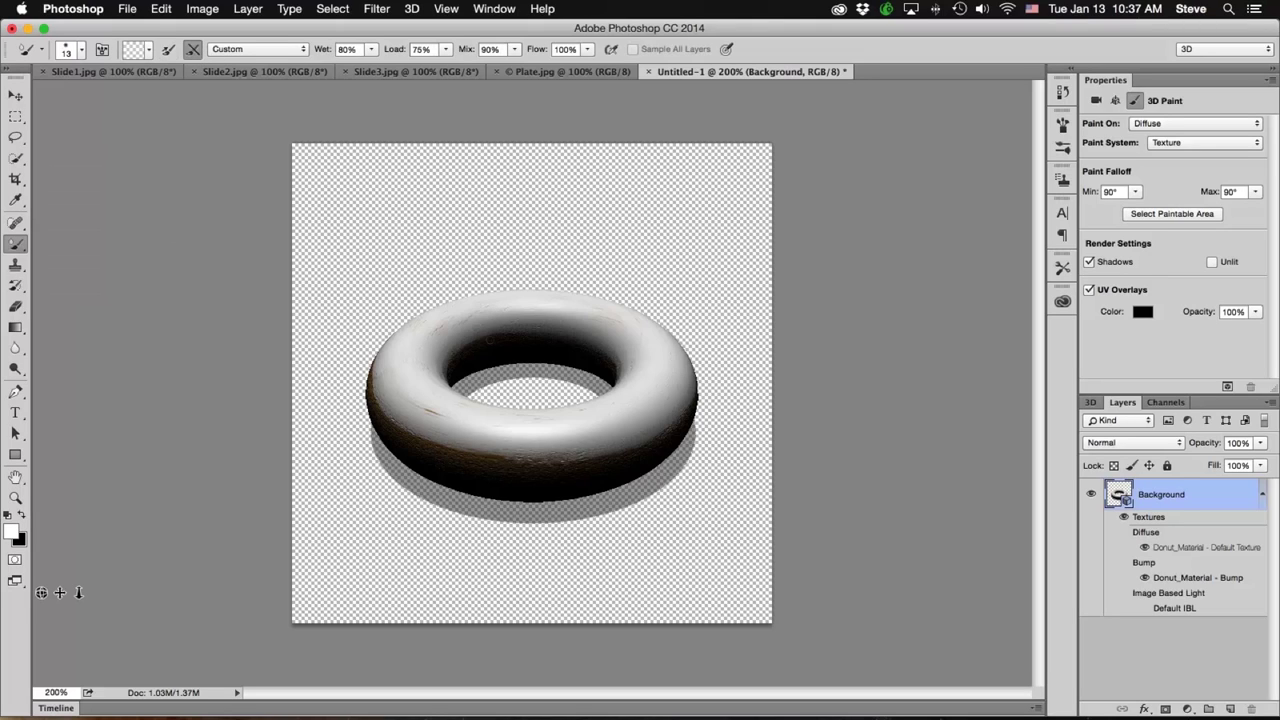
click(78, 55)
click(133, 233)
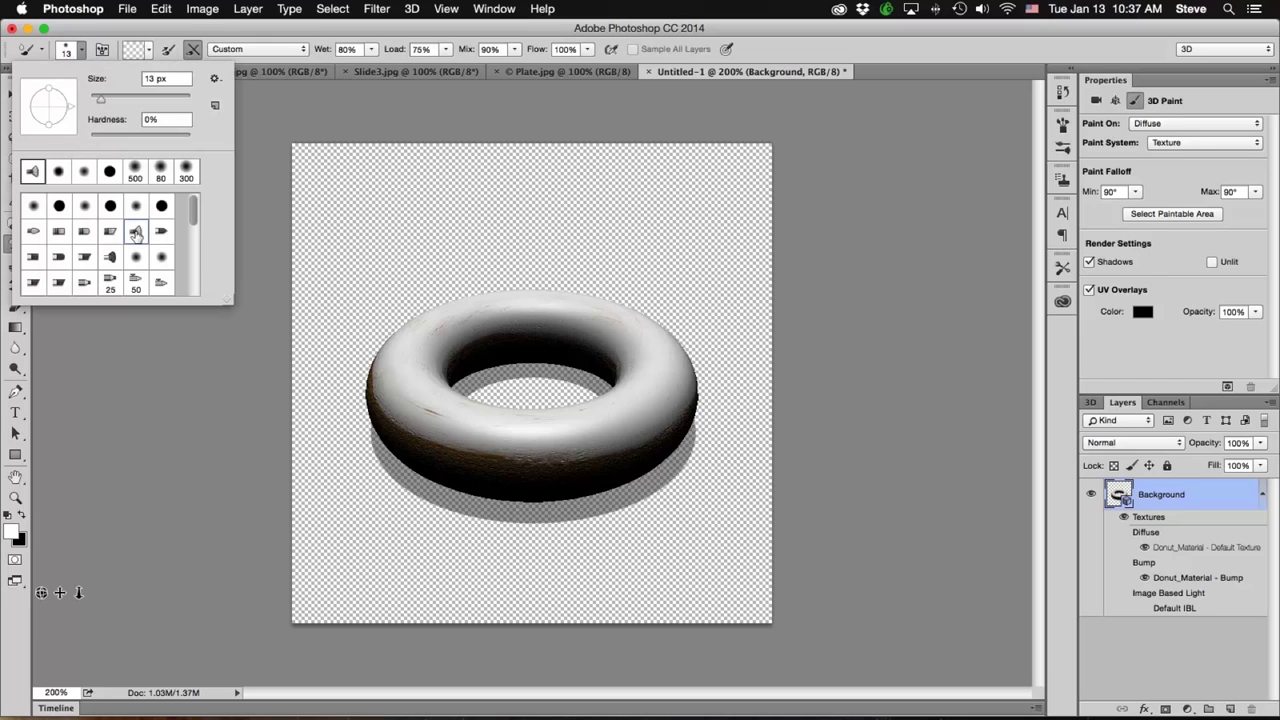
click(257, 271)
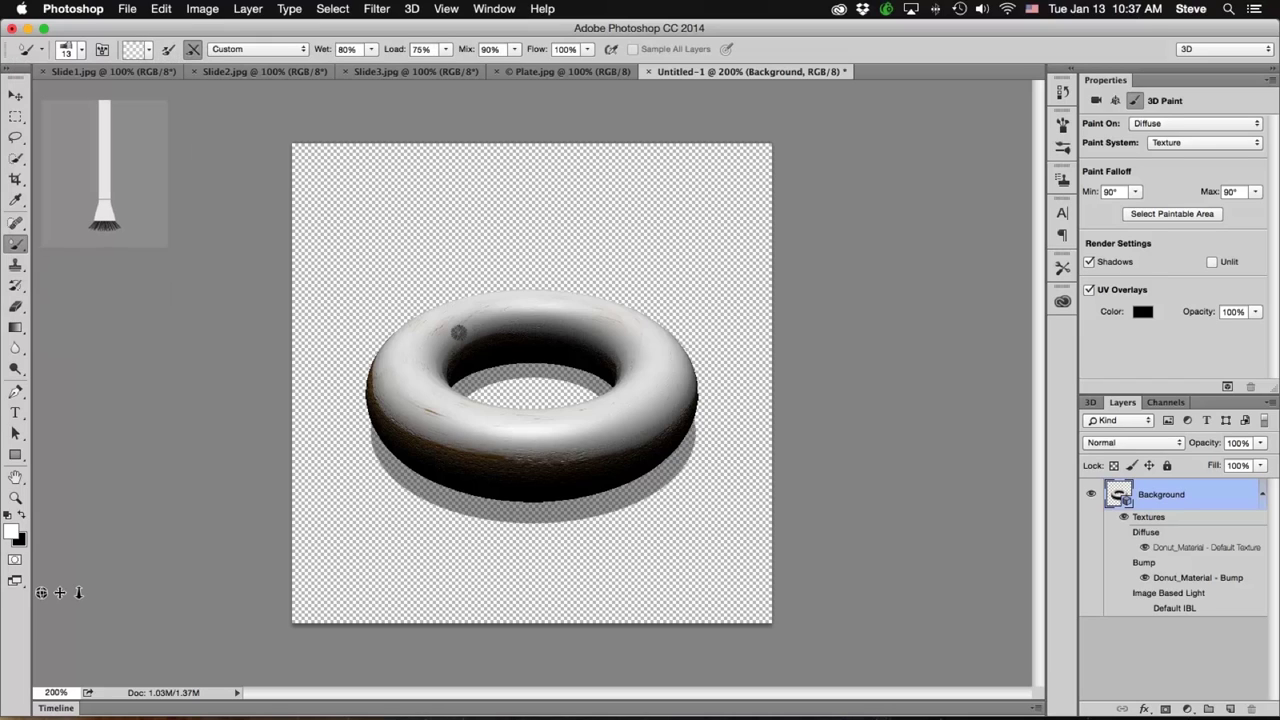
Step: Blend the frosting's inner and outer edges into the brown dough with Mixer Brush strokes, rotating the donut between areas
mouse_move(486, 336)
mouse_down()
mouse_move(584, 335)
mouse_move(622, 325)
mouse_move(613, 319)
mouse_move(624, 382)
mouse_move(562, 451)
mouse_move(445, 450)
mouse_move(457, 446)
mouse_move(414, 422)
mouse_move(439, 418)
mouse_move(381, 390)
mouse_move(403, 413)
mouse_move(633, 444)
mouse_move(612, 450)
mouse_move(657, 424)
mouse_move(558, 450)
mouse_move(568, 453)
mouse_move(504, 454)
mouse_move(524, 452)
mouse_move(476, 445)
mouse_move(411, 403)
mouse_move(397, 359)
mouse_up()
mouse_move(521, 331)
mouse_down()
mouse_move(457, 323)
mouse_move(475, 319)
mouse_move(491, 437)
mouse_up()
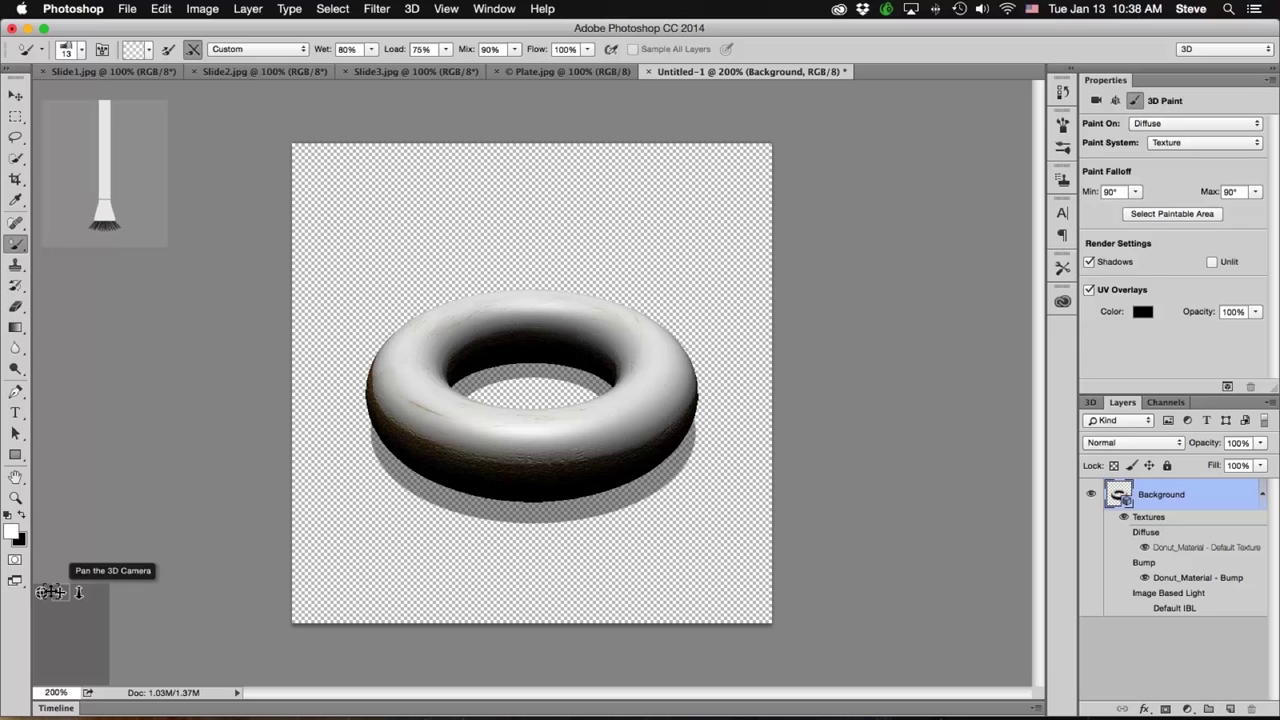
drag(41, 592, 70, 585)
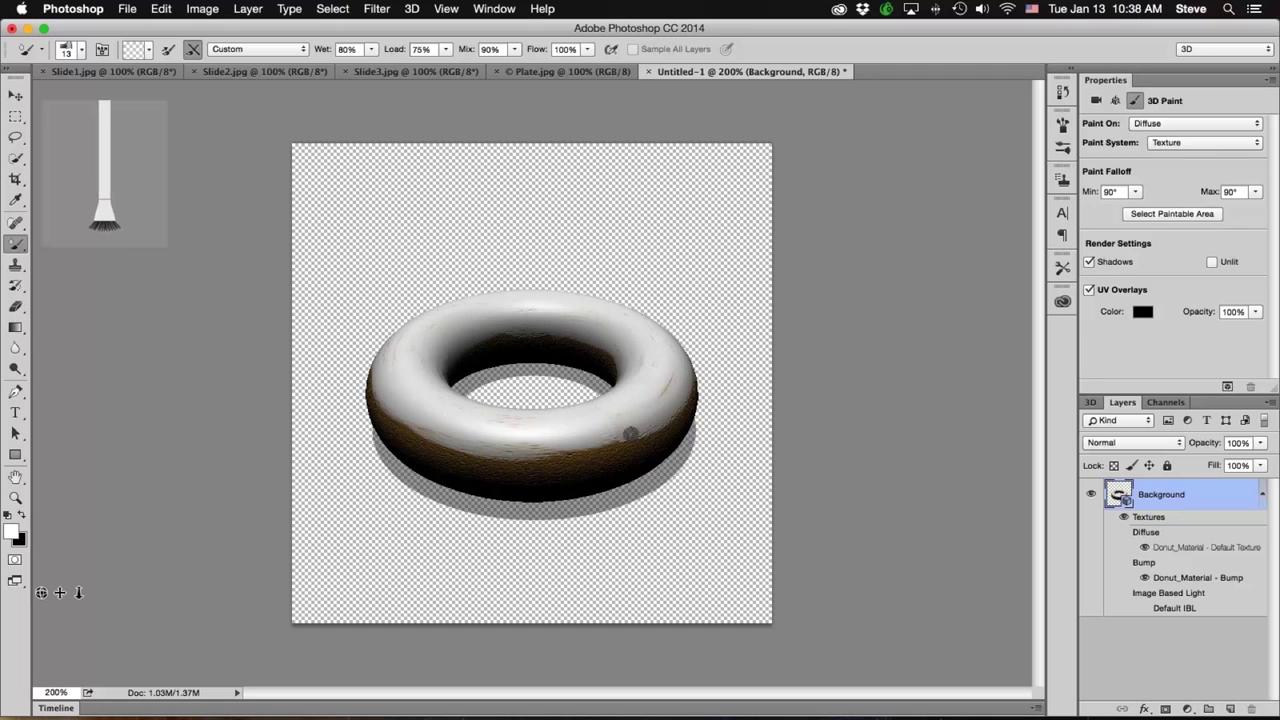
mouse_move(620, 437)
mouse_down()
mouse_move(598, 458)
mouse_move(564, 452)
mouse_up()
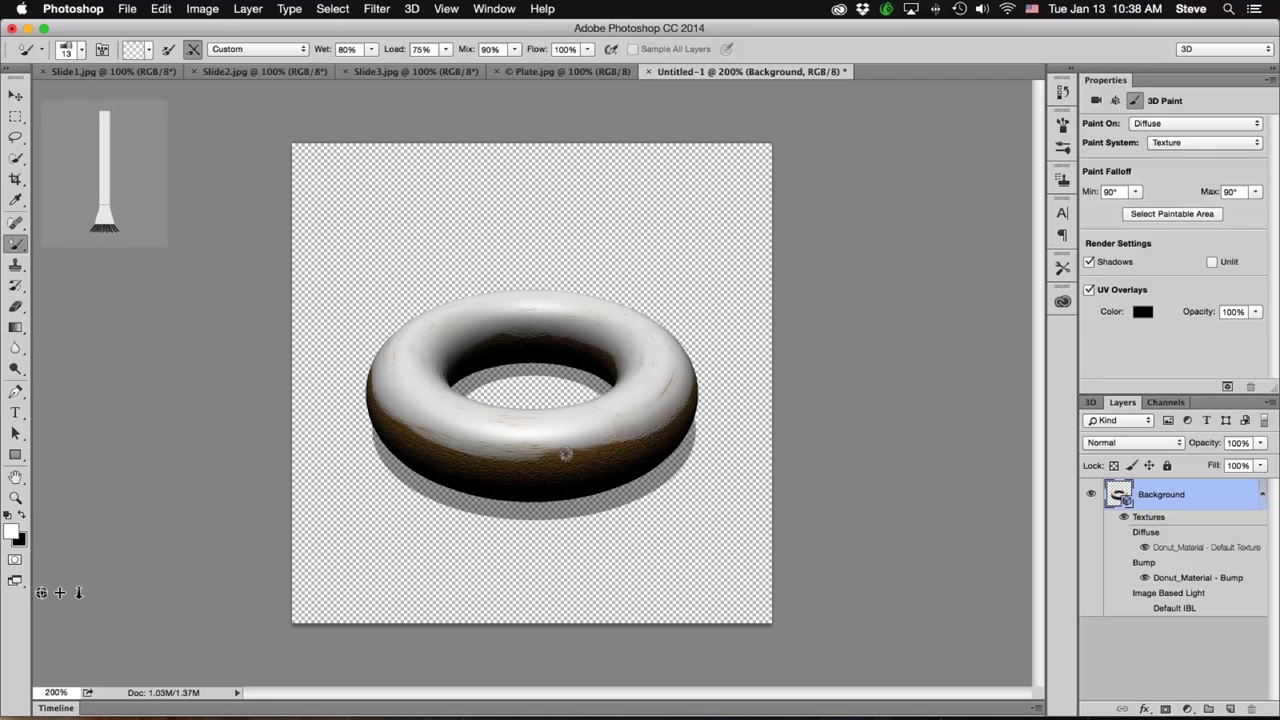
Step: Smooth the frosting boundary along the donut's front outer side and far inner wall with Mixer Brush strokes
mouse_move(570, 451)
mouse_down()
mouse_move(552, 461)
mouse_move(544, 447)
mouse_up()
mouse_move(566, 449)
mouse_down()
mouse_move(482, 450)
mouse_move(402, 424)
mouse_up()
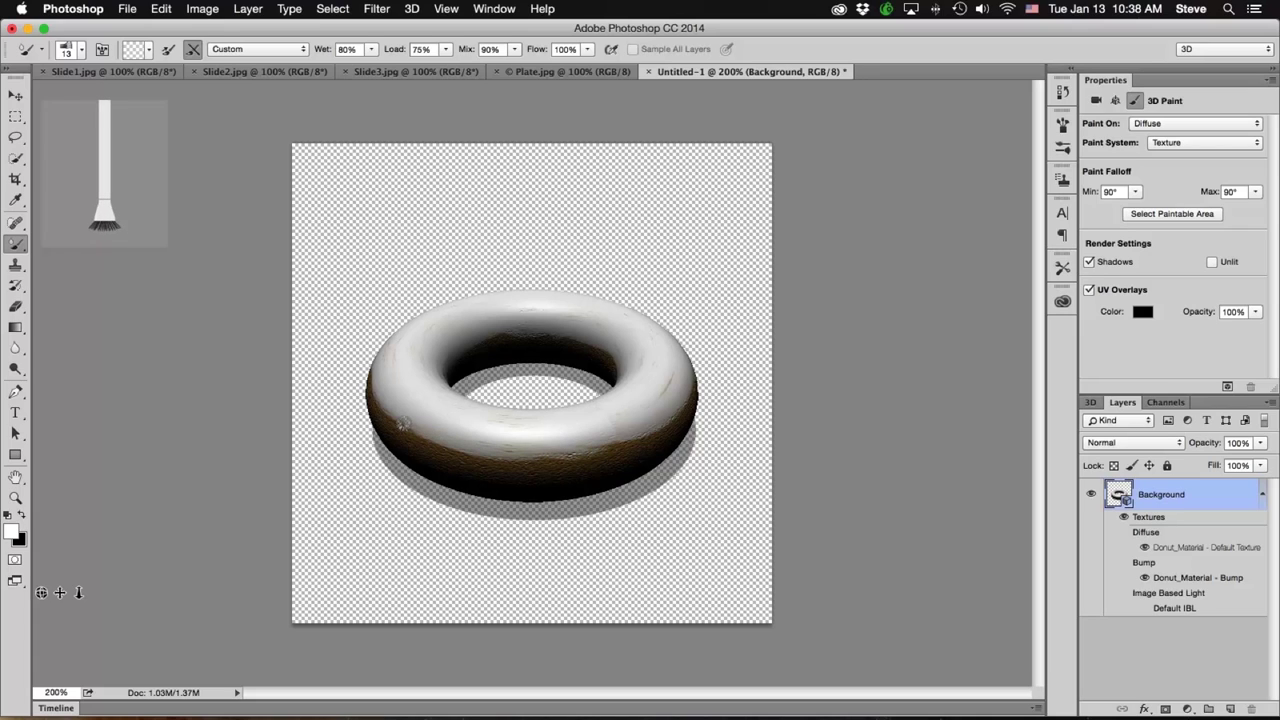
mouse_move(546, 336)
mouse_down()
mouse_move(470, 345)
mouse_move(525, 332)
mouse_move(620, 357)
mouse_up()
mouse_move(49, 592)
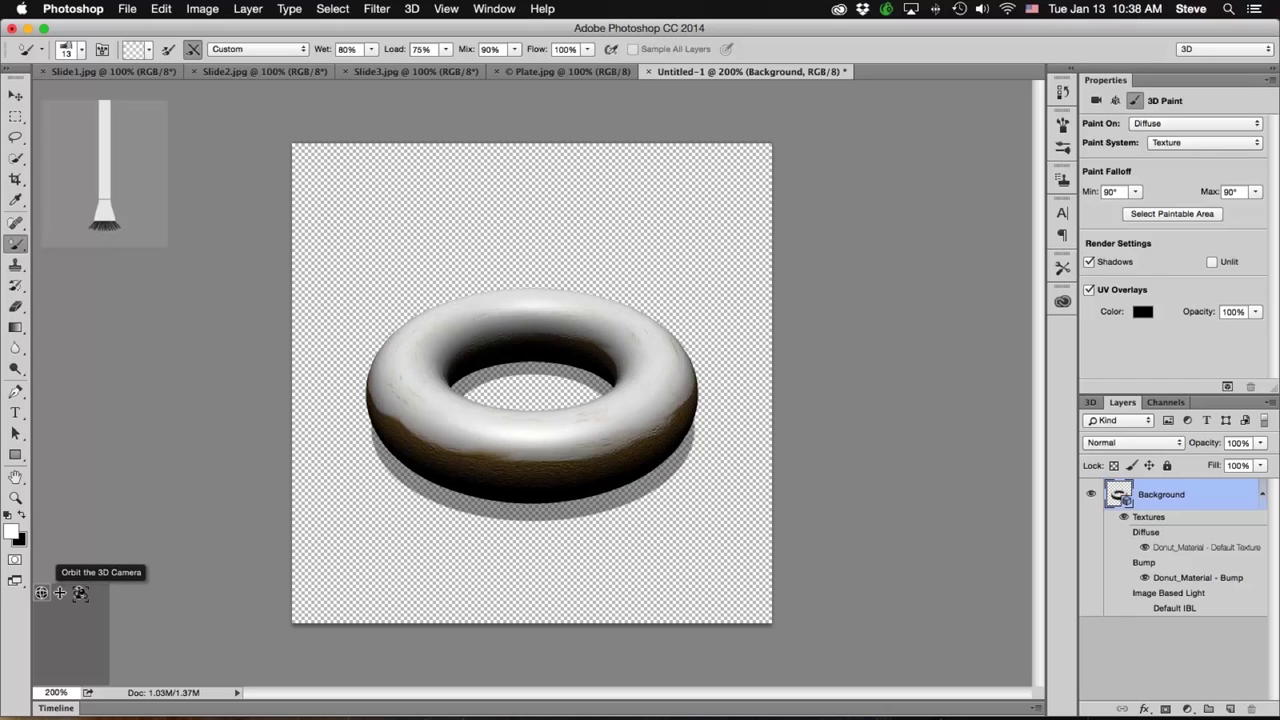
mouse_move(632, 446)
mouse_down()
mouse_move(588, 442)
mouse_move(627, 443)
mouse_move(600, 449)
mouse_move(653, 415)
mouse_move(635, 438)
mouse_move(511, 458)
mouse_up()
Step: Orbit the donut, blend the remaining rough frosting edges with the Mixer Brush, and turn it to a top view
drag(43, 592, 150, 593)
mouse_move(483, 333)
mouse_down()
mouse_move(471, 337)
mouse_move(541, 324)
mouse_move(528, 327)
mouse_up()
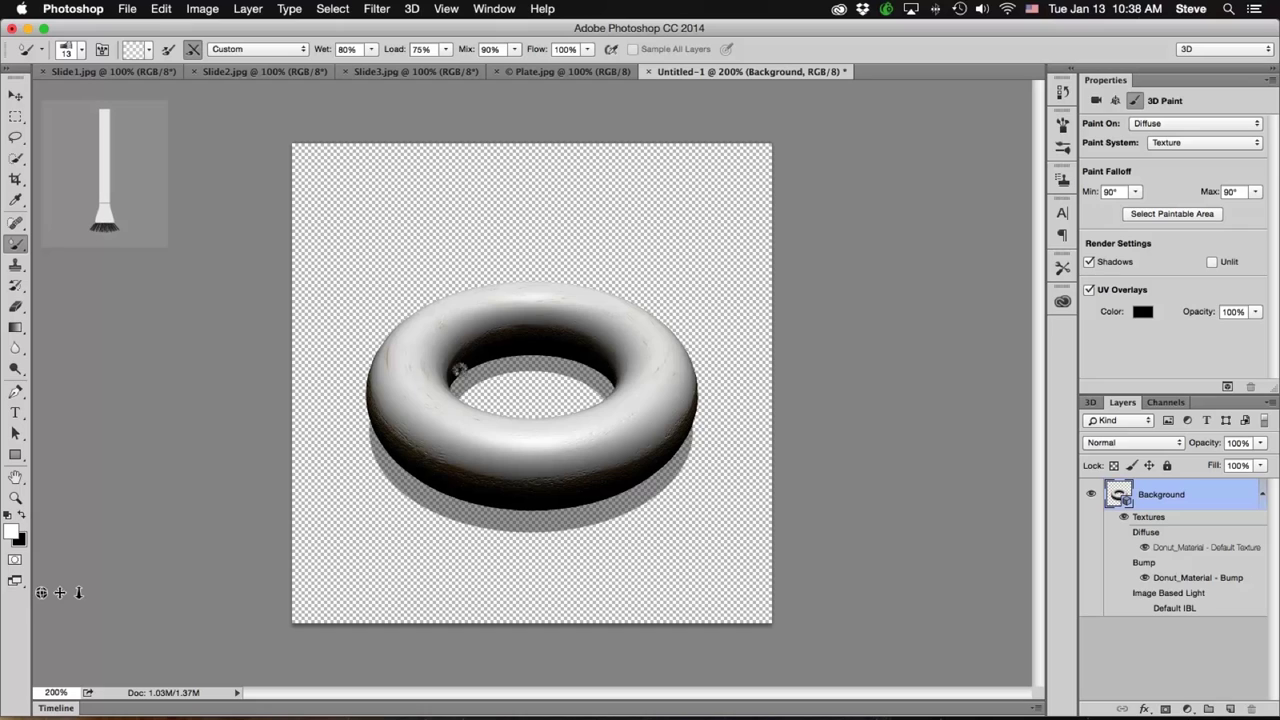
drag(36, 593, 101, 593)
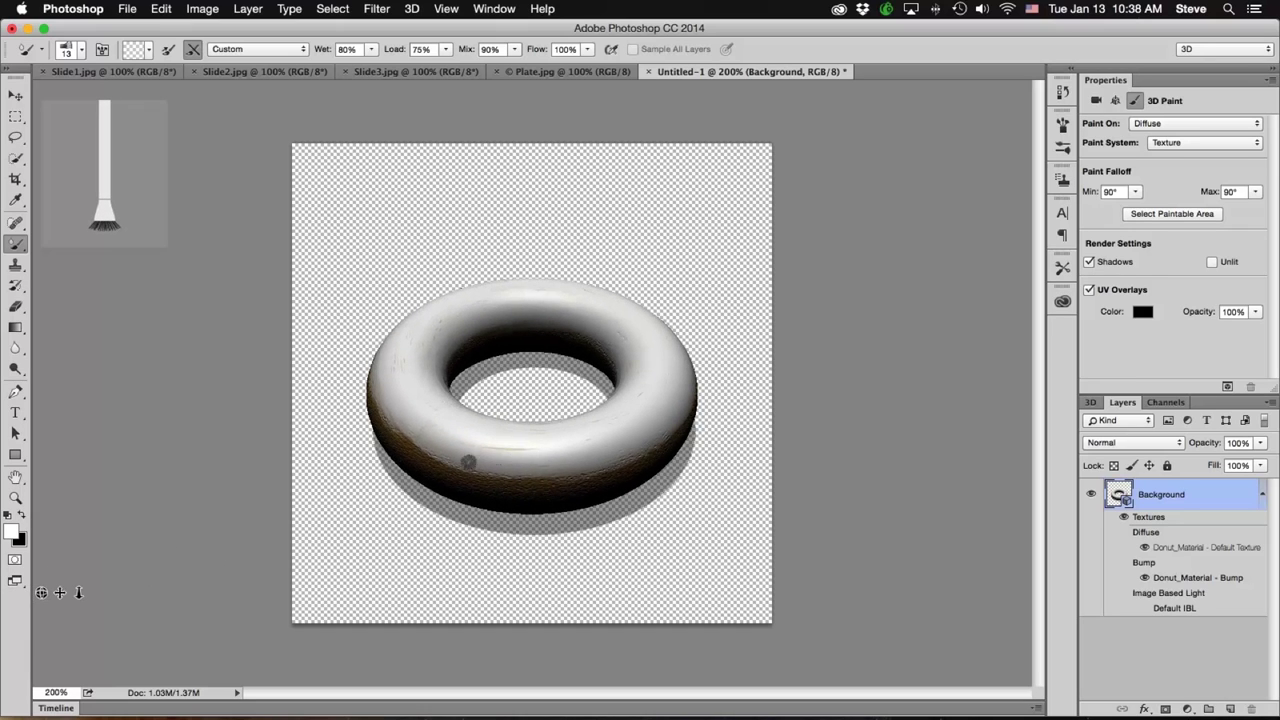
mouse_move(484, 333)
mouse_down()
mouse_move(515, 322)
mouse_move(471, 439)
mouse_up()
drag(397, 425, 486, 455)
key(v)
mouse_move(726, 514)
mouse_down()
mouse_move(680, 589)
mouse_move(703, 597)
mouse_up()
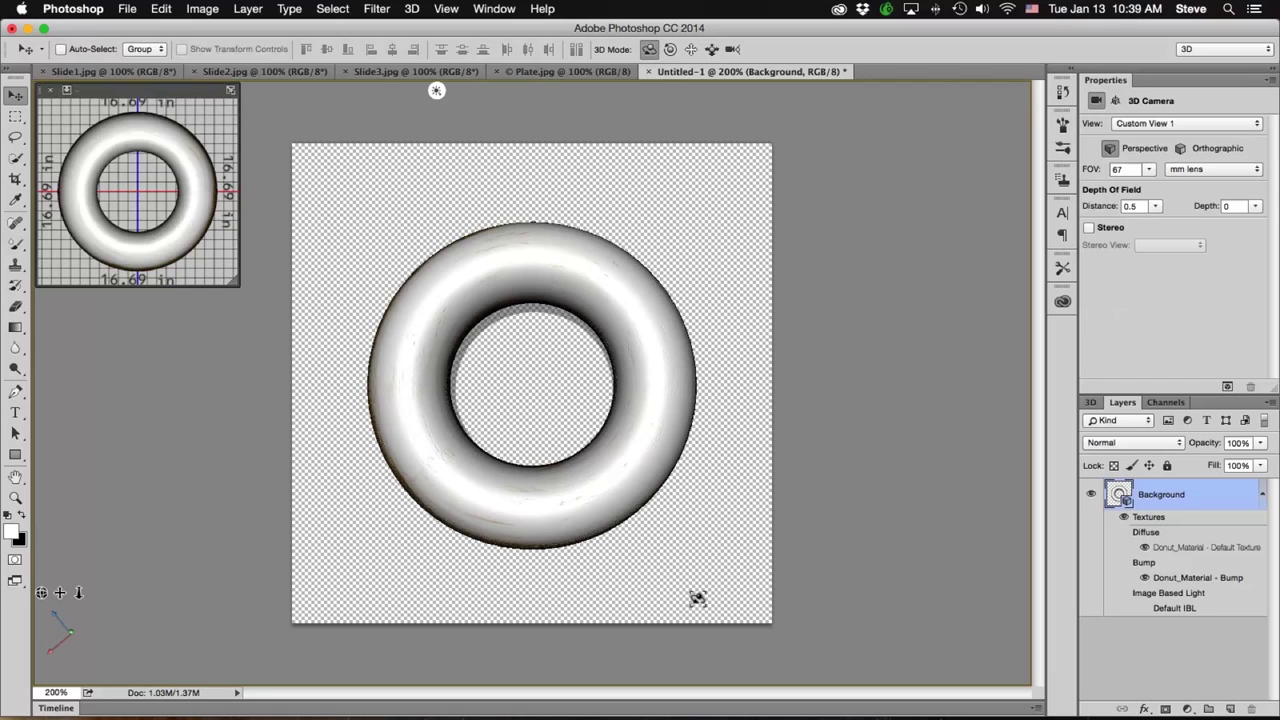
Step: Copy the photo from Plate.jpg into the donut document as a new layer centred on the canvas
click(552, 76)
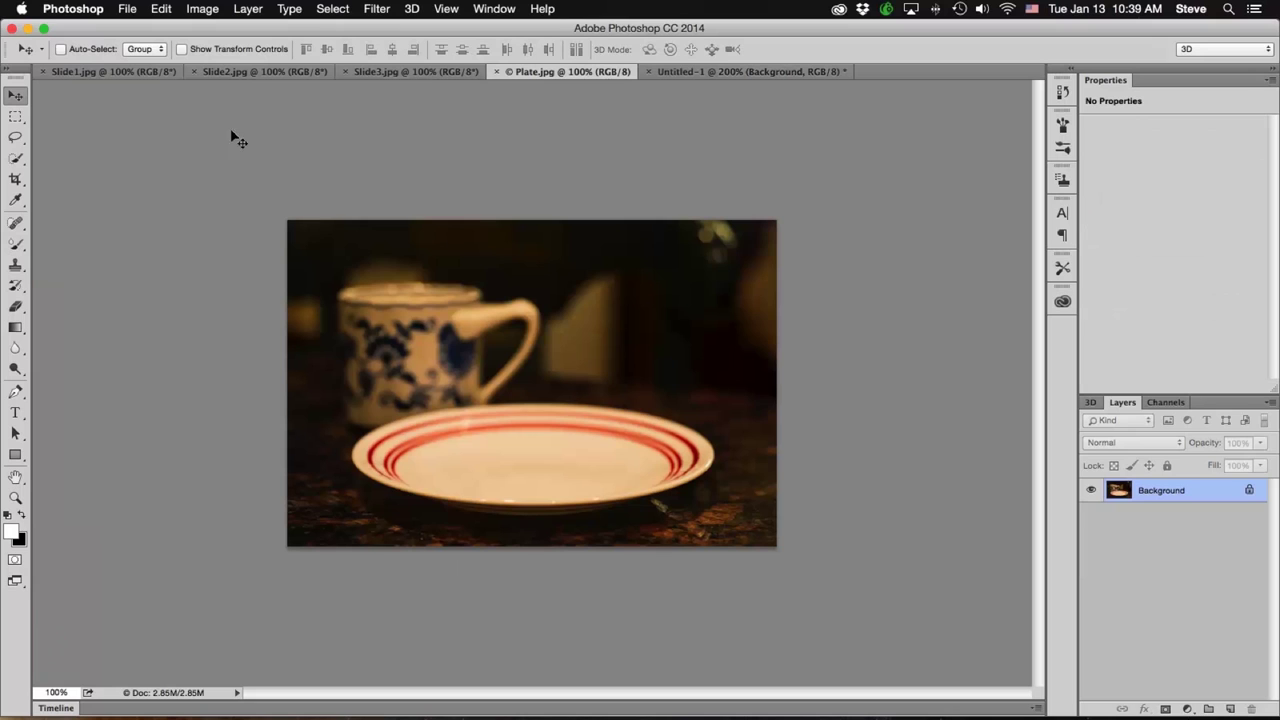
drag(565, 415, 710, 79)
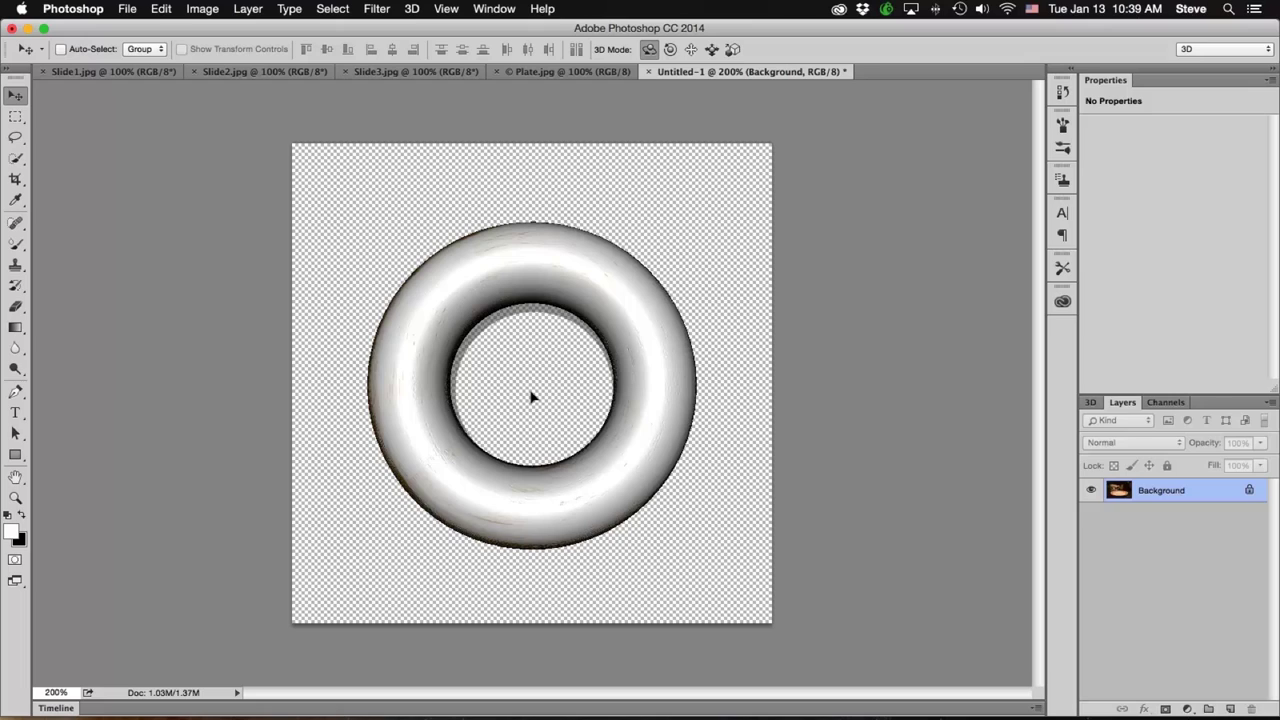
drag(532, 397, 535, 398)
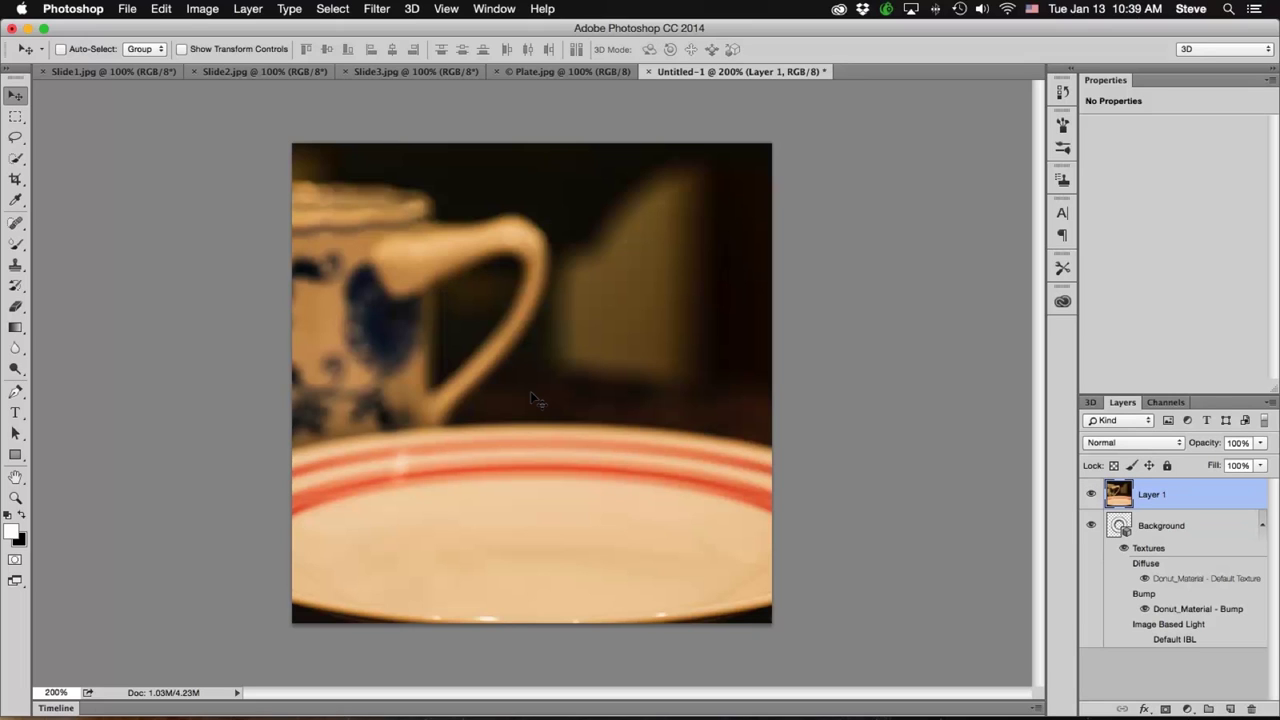
Step: Scale the plate photo to 74.51% width and 73.62% height, position it at X 367 px, Y 300 px, and place its layer beneath the donut
key(super+minus)
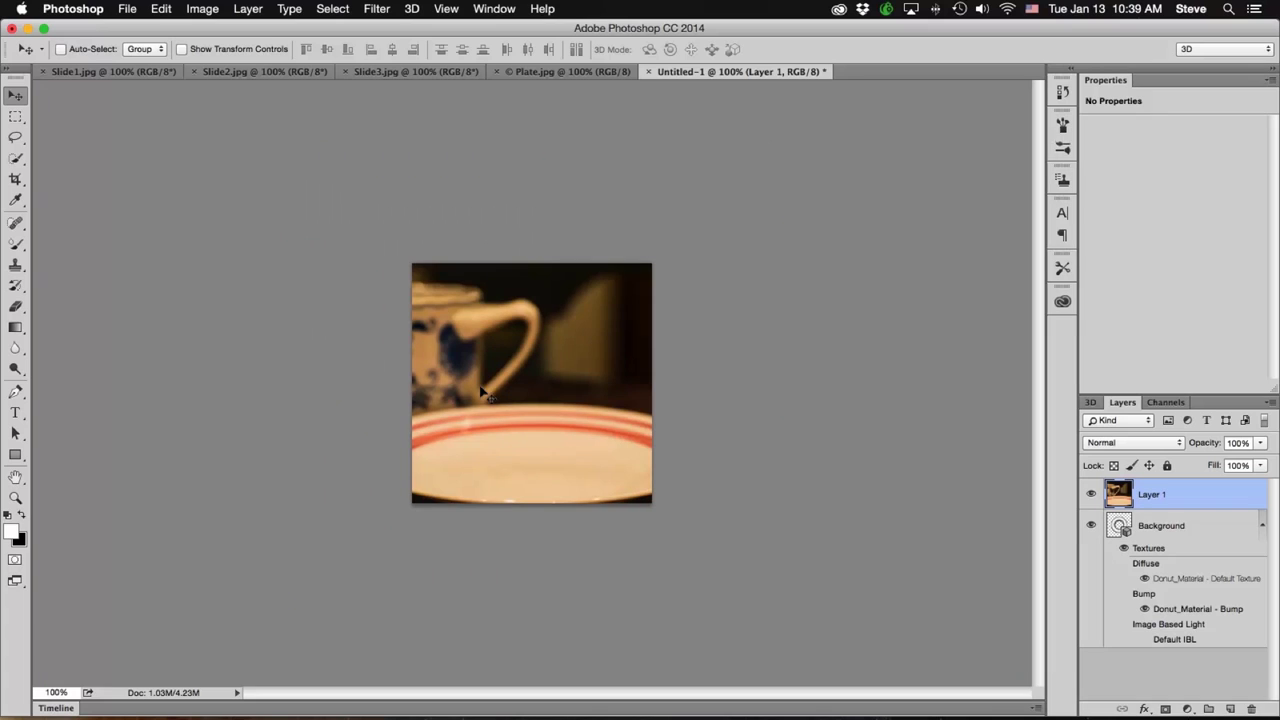
click(161, 8)
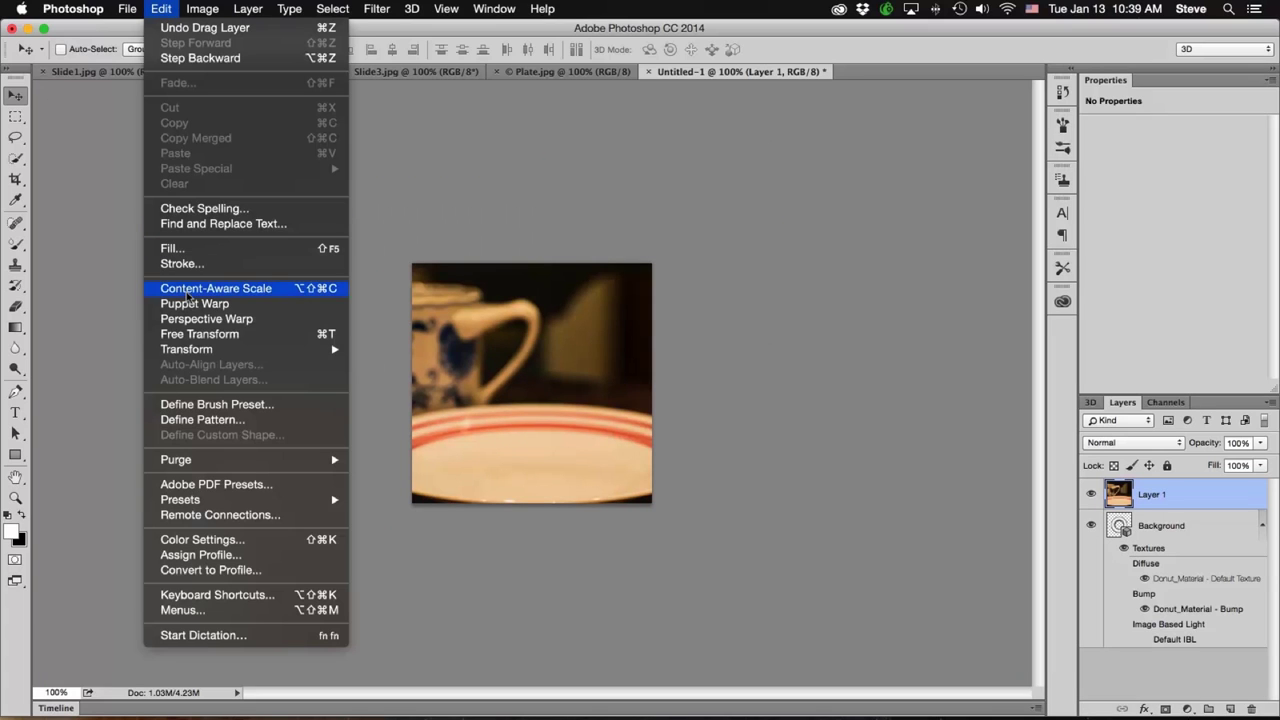
click(212, 338)
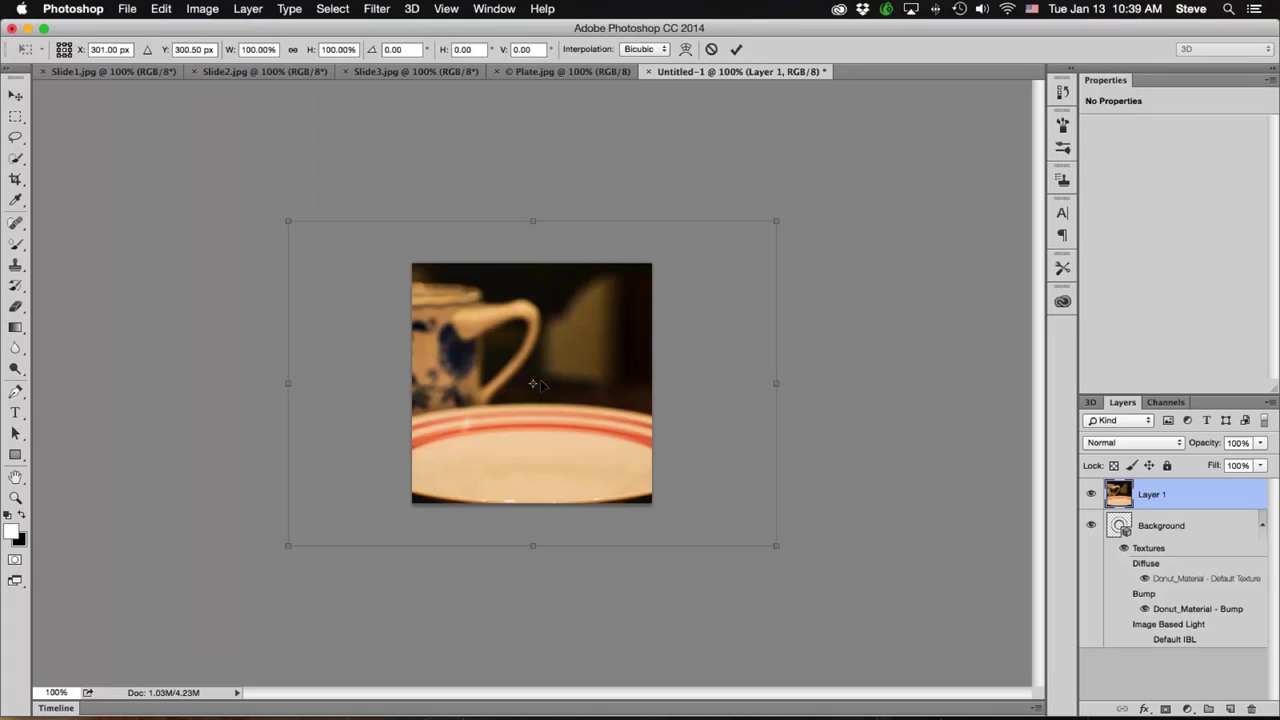
drag(286, 548, 430, 514)
drag(691, 450, 685, 470)
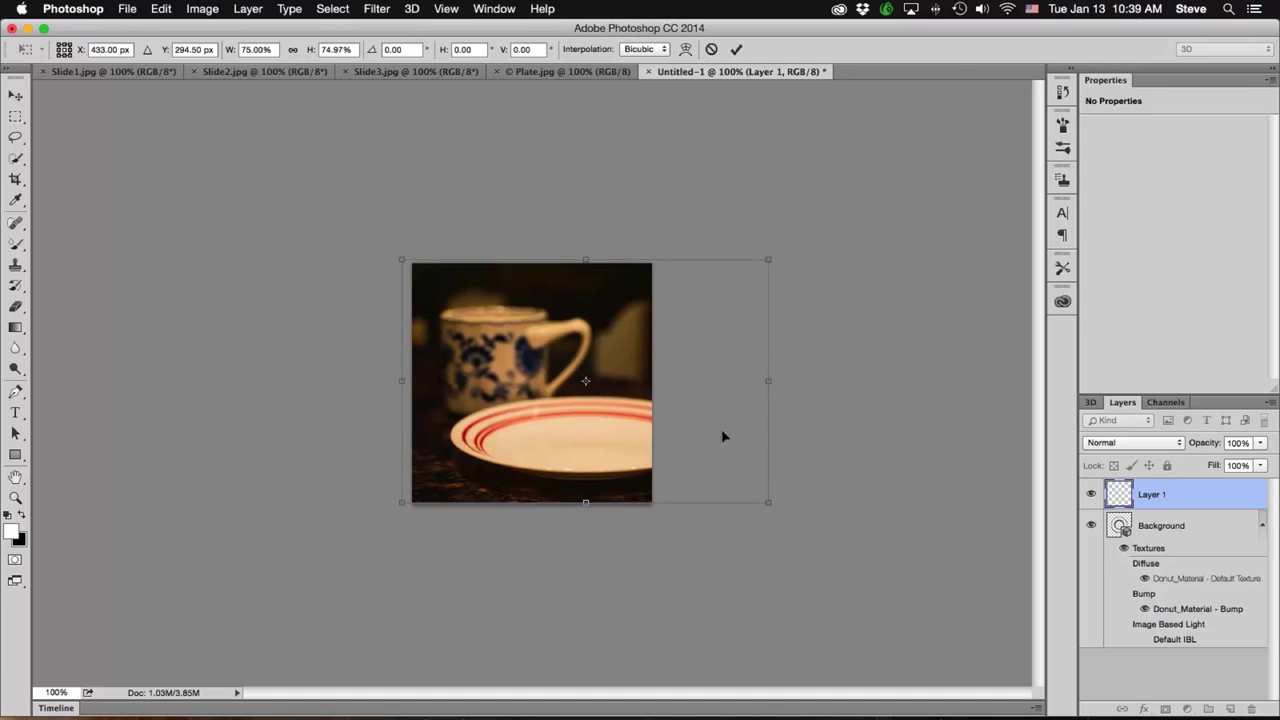
drag(766, 259, 763, 262)
drag(737, 334, 710, 348)
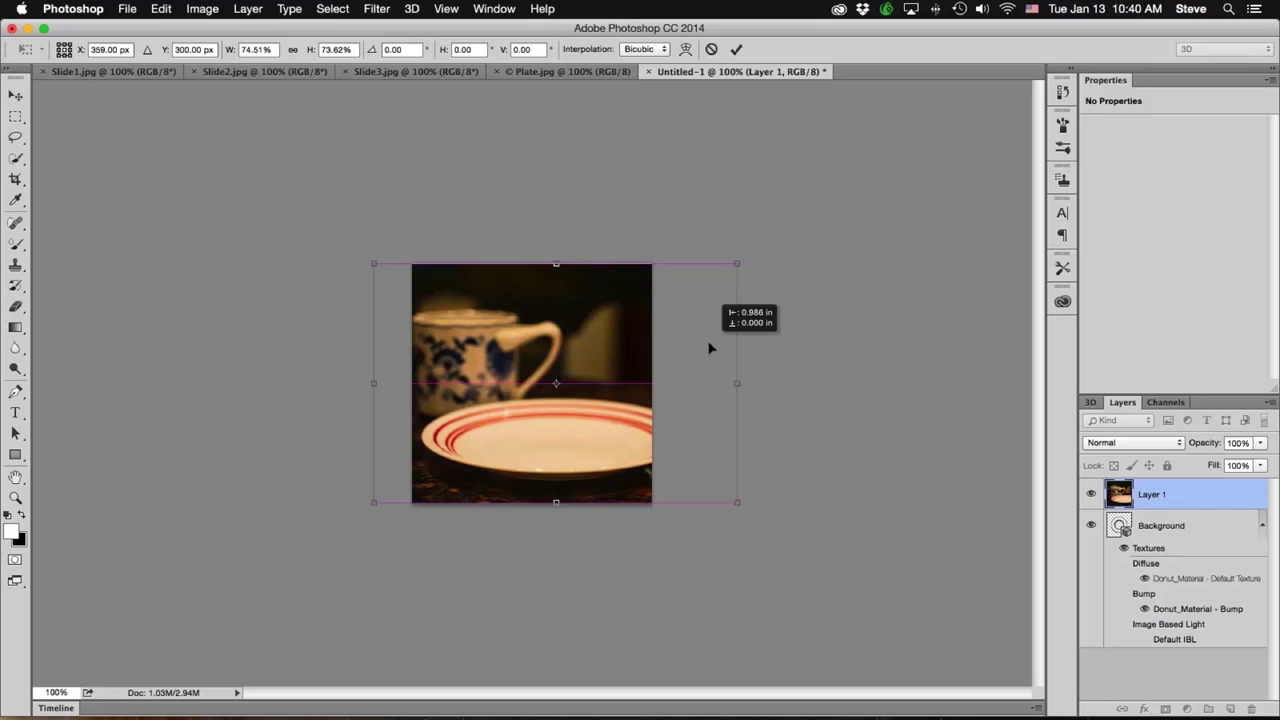
drag(710, 348, 713, 348)
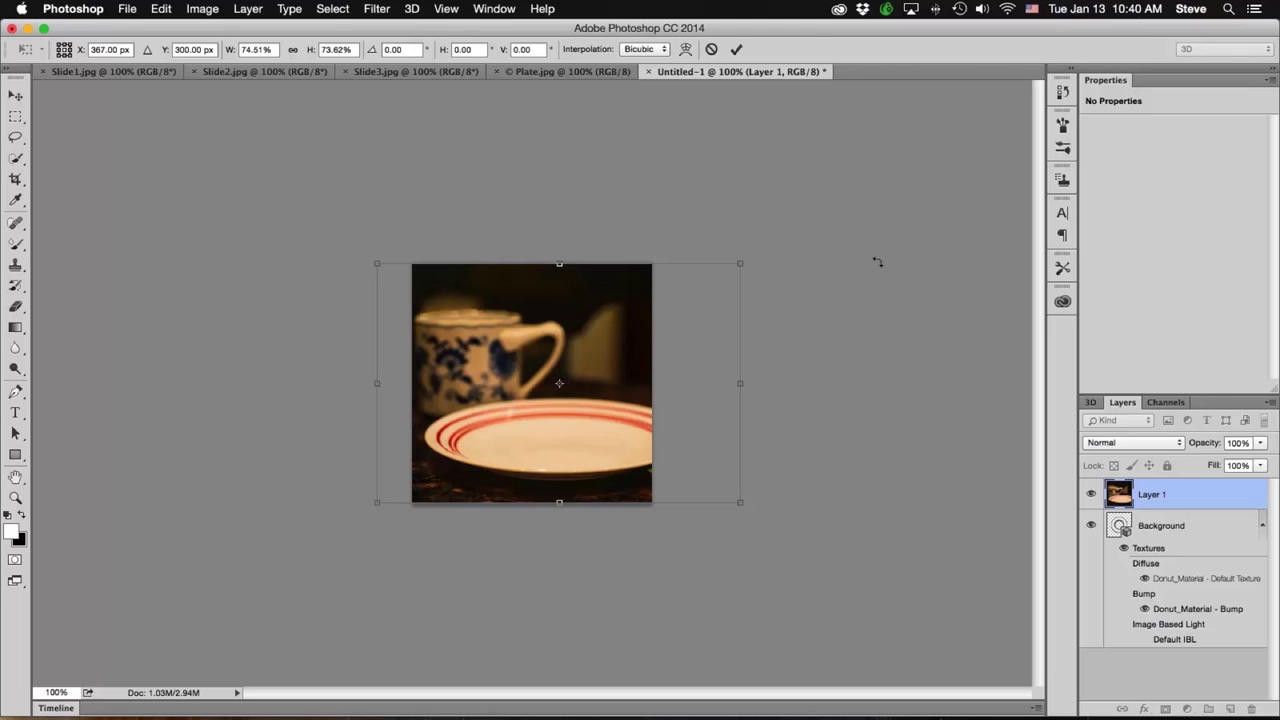
click(736, 49)
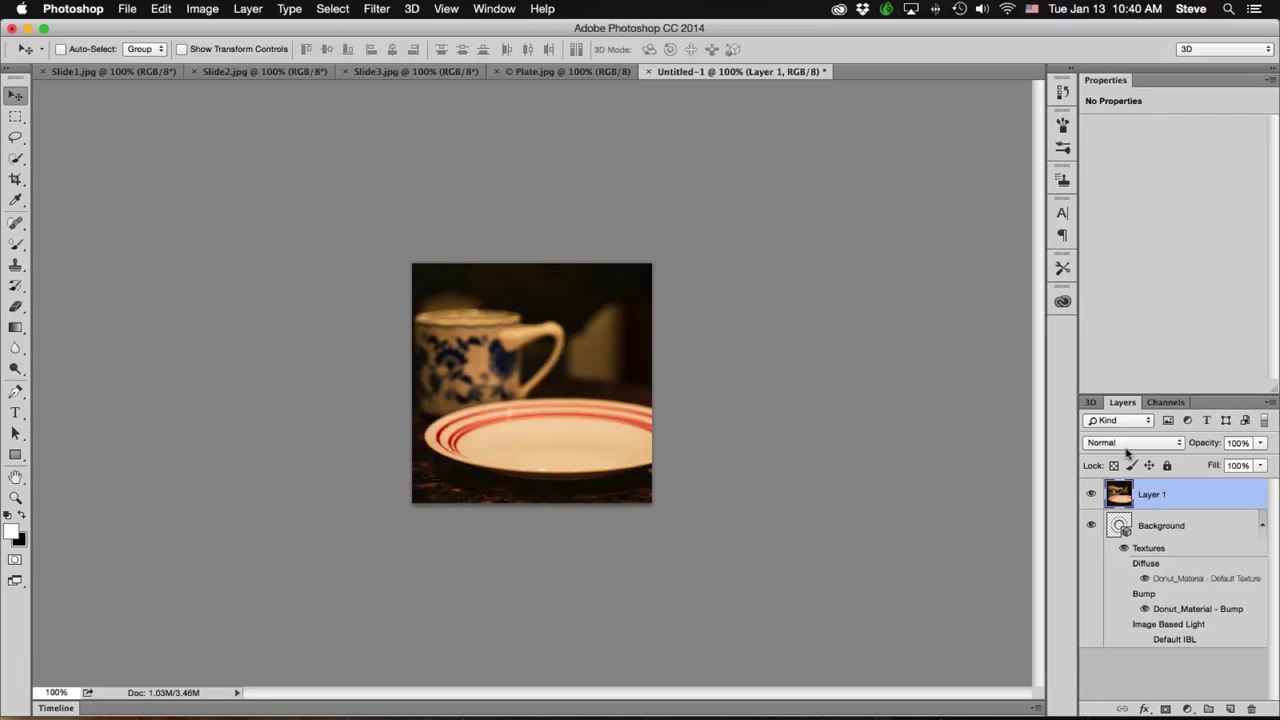
drag(1124, 494, 1122, 640)
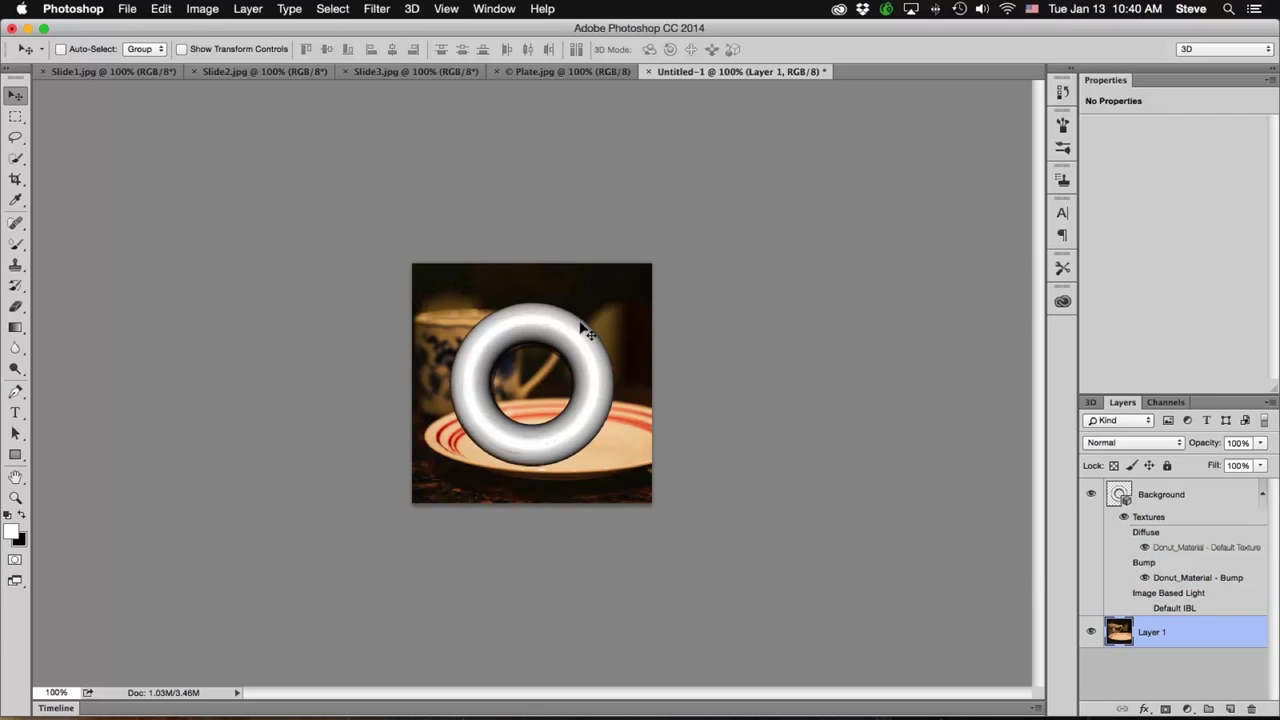
Step: Orbit and pan the 3D camera of the donut layer until the donut rests on the plate at a matching angle
click(1163, 493)
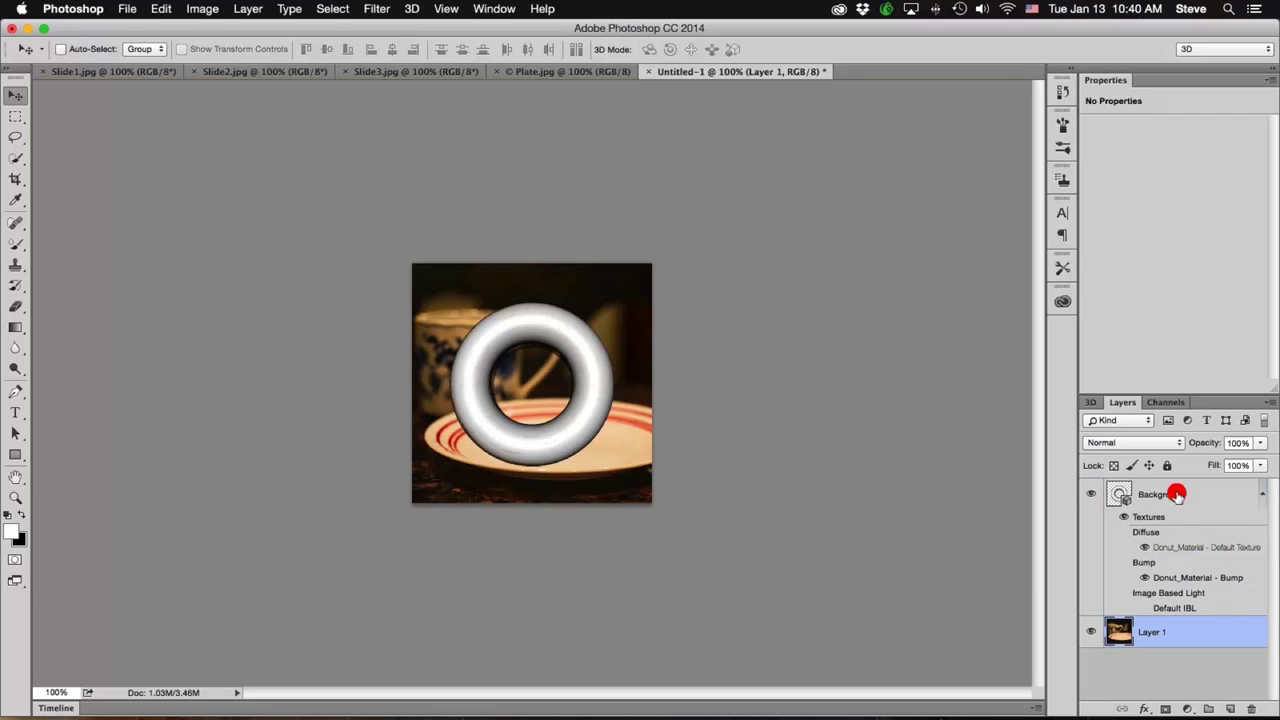
mouse_move(609, 440)
mouse_down()
mouse_move(602, 455)
mouse_move(604, 353)
mouse_up()
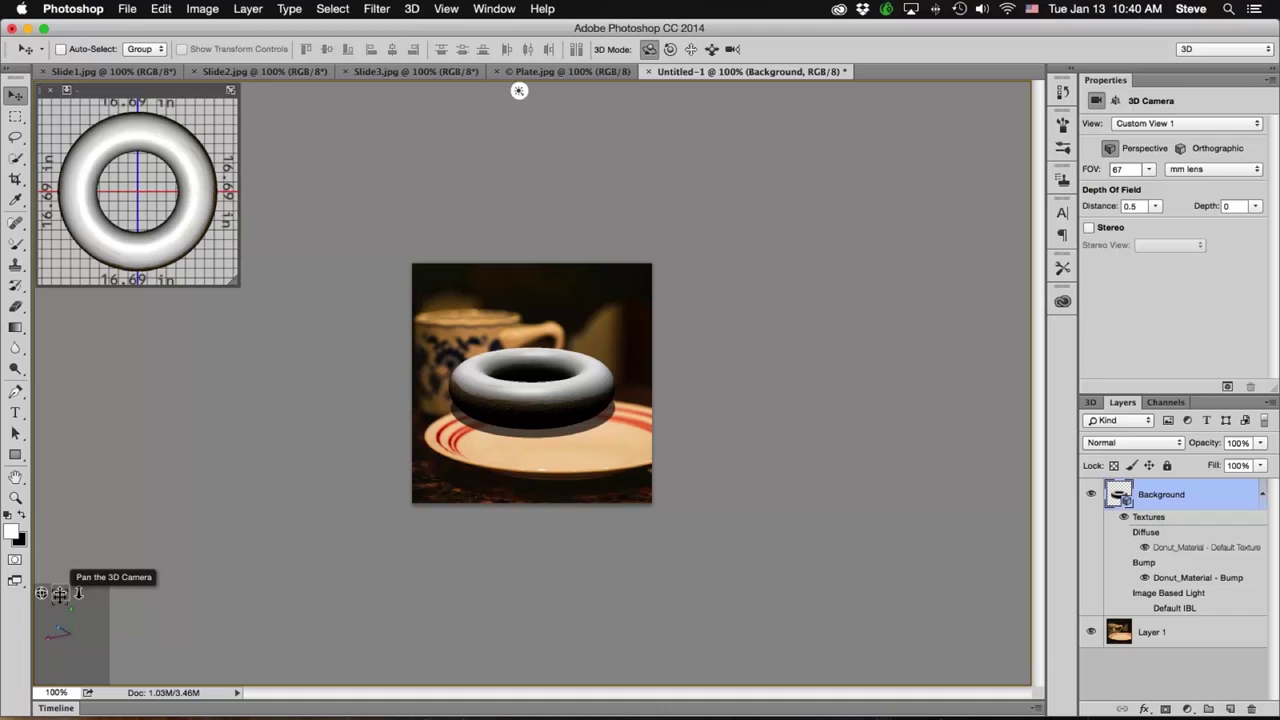
mouse_move(61, 592)
mouse_down()
mouse_move(79, 621)
mouse_move(42, 600)
mouse_move(80, 601)
mouse_up()
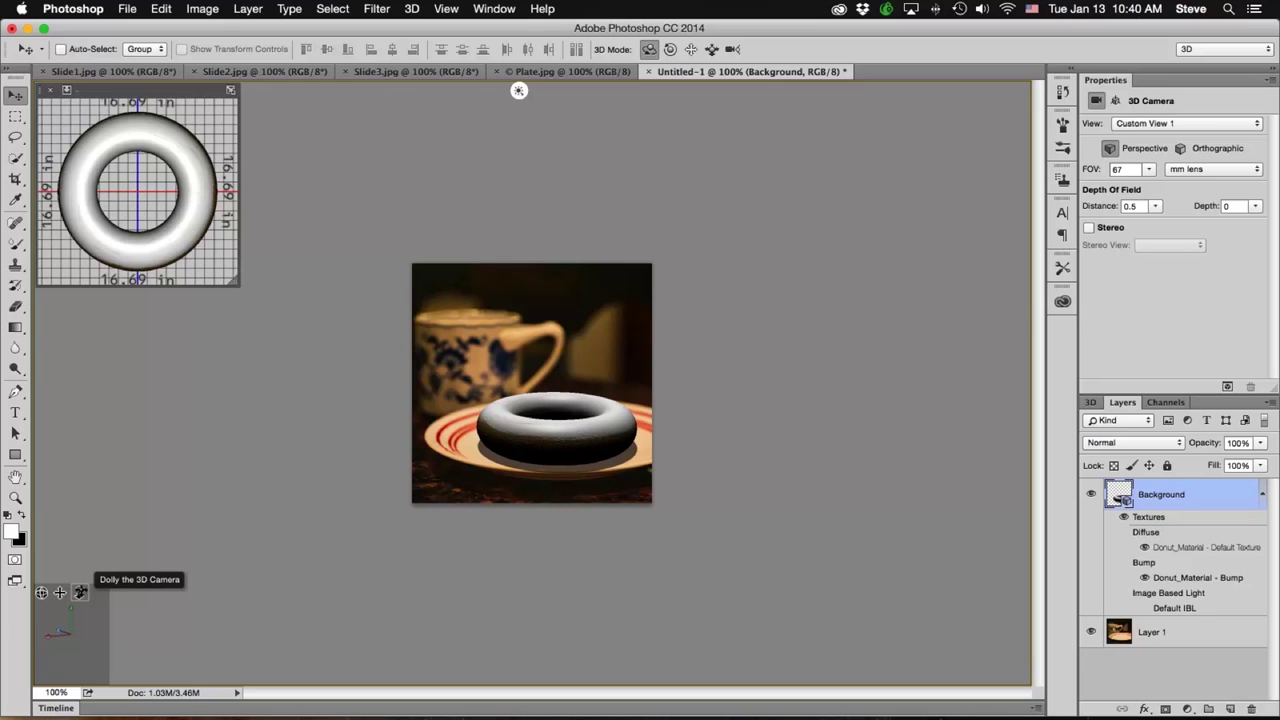
mouse_move(60, 592)
mouse_down()
mouse_move(43, 591)
mouse_move(60, 593)
mouse_up()
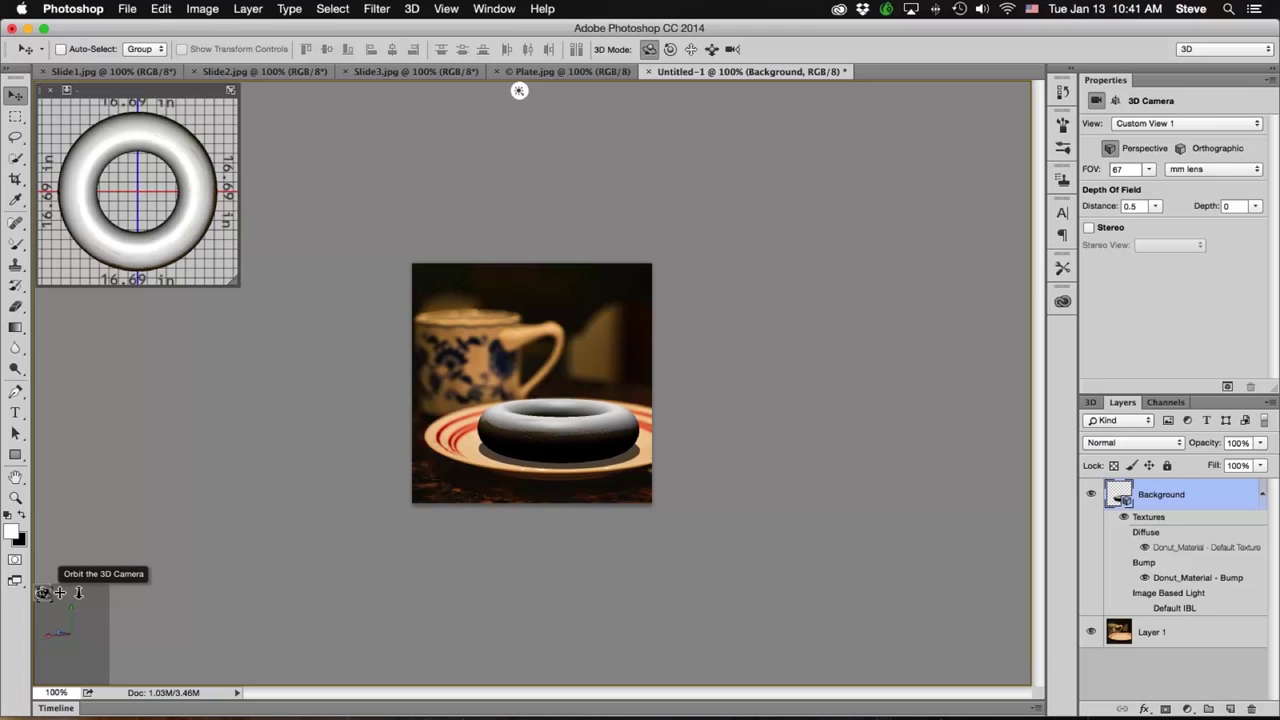
drag(44, 592, 43, 592)
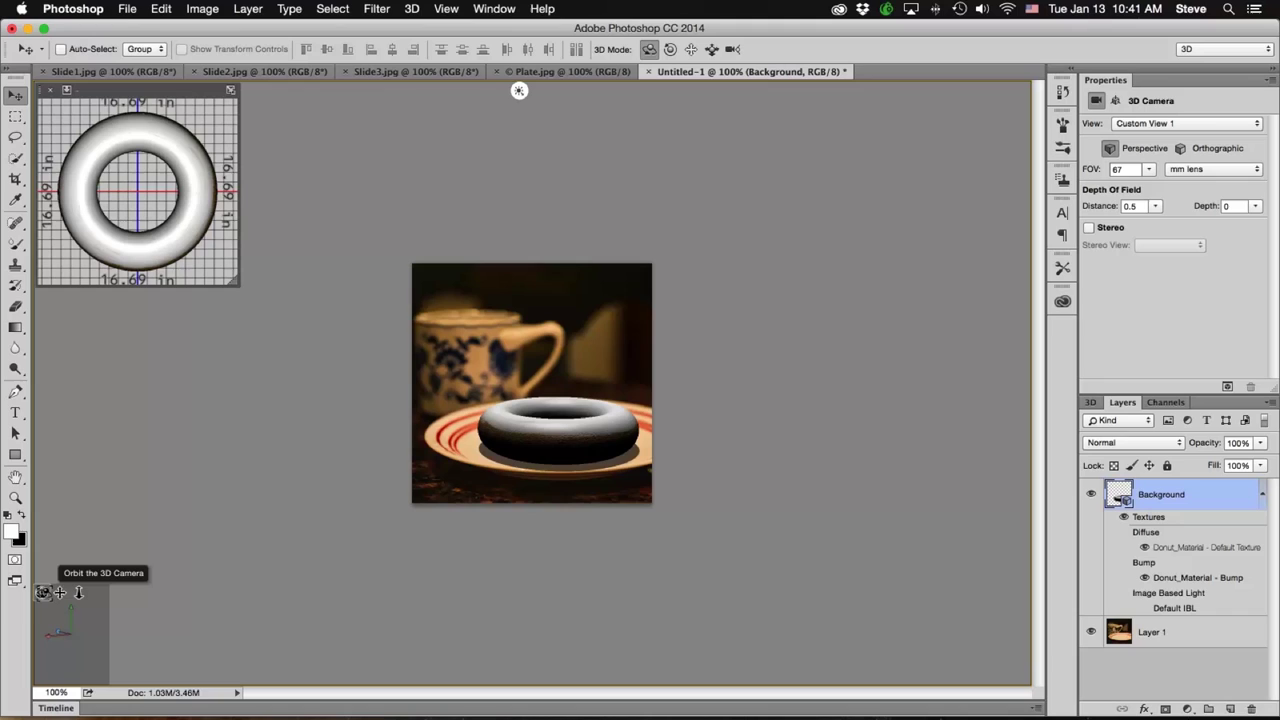
drag(43, 592, 43, 592)
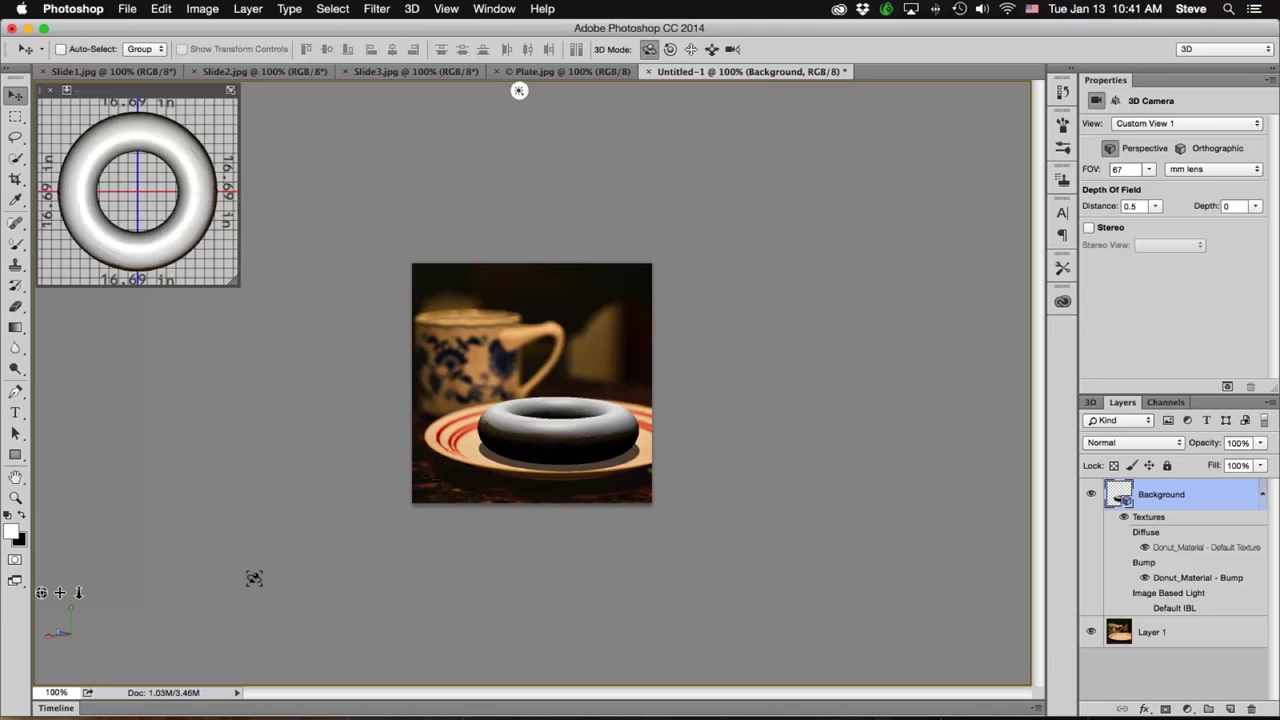
Step: Start a test render of the donut on the plate and stop it early
key(super+equal)
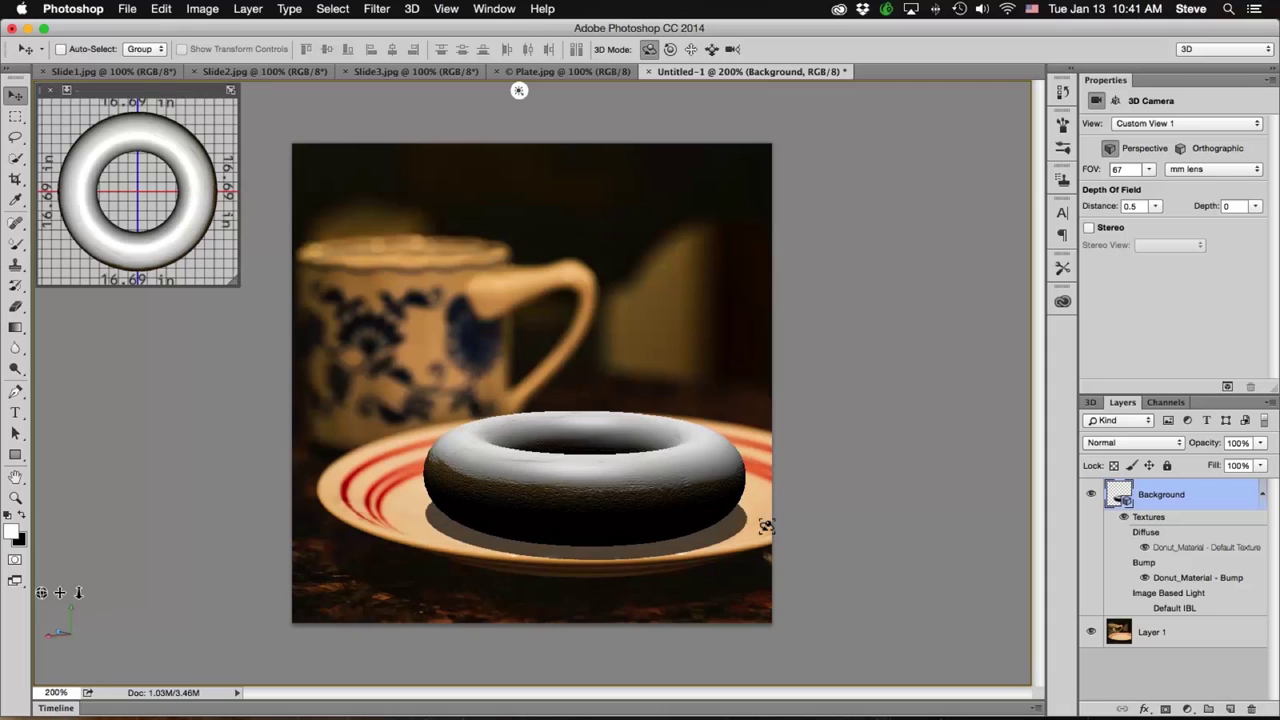
click(1225, 386)
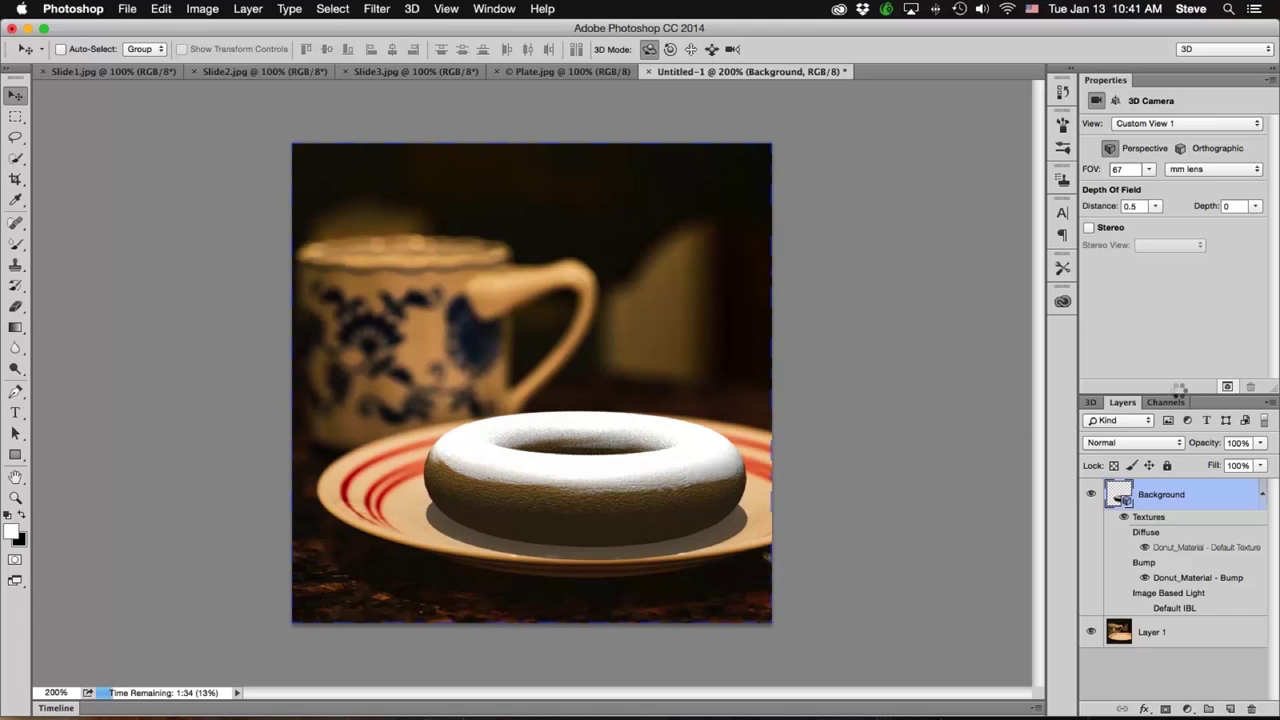
click(1020, 403)
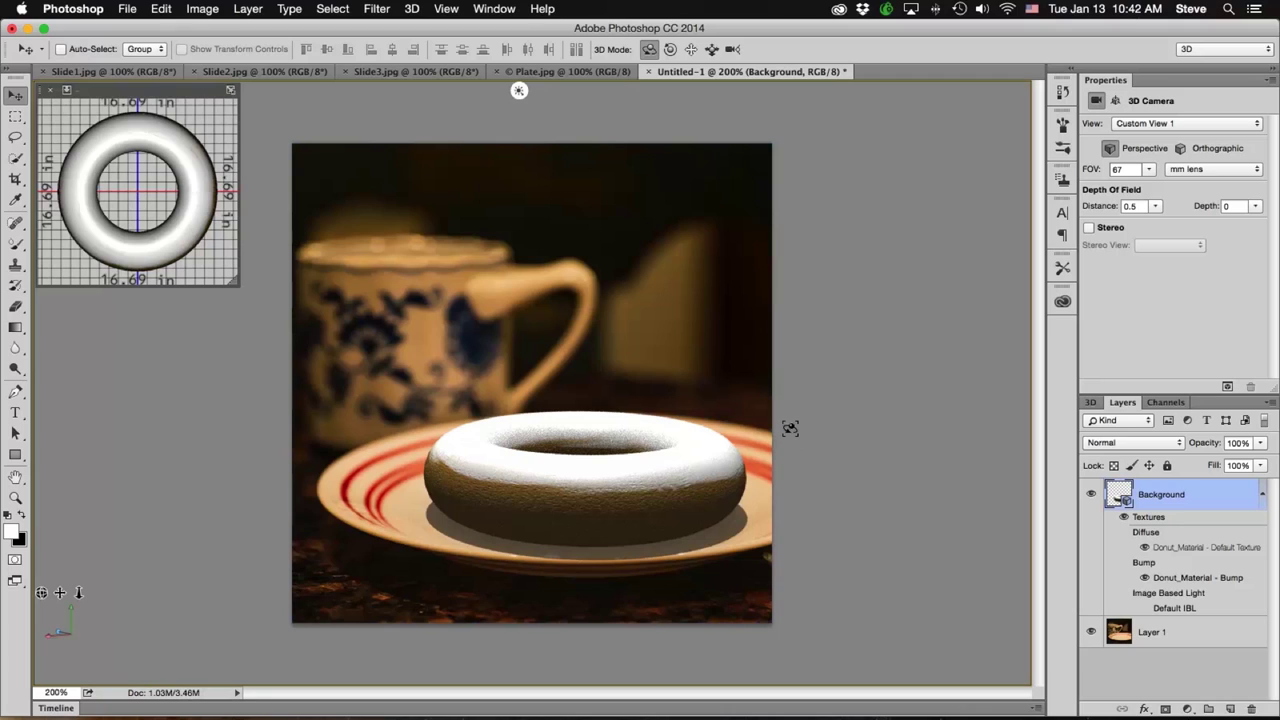
Step: Reduce the intensity of Infinite Light 1 in the 3D scene to 70%
click(1092, 403)
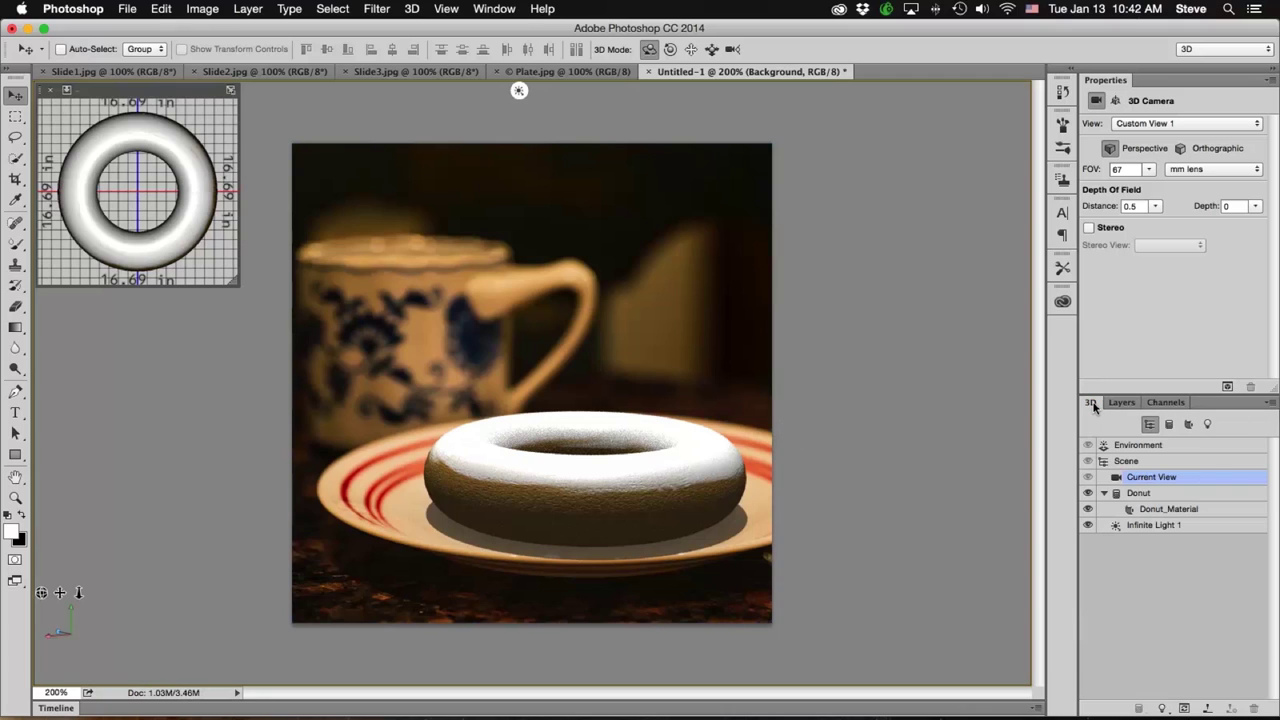
click(1160, 527)
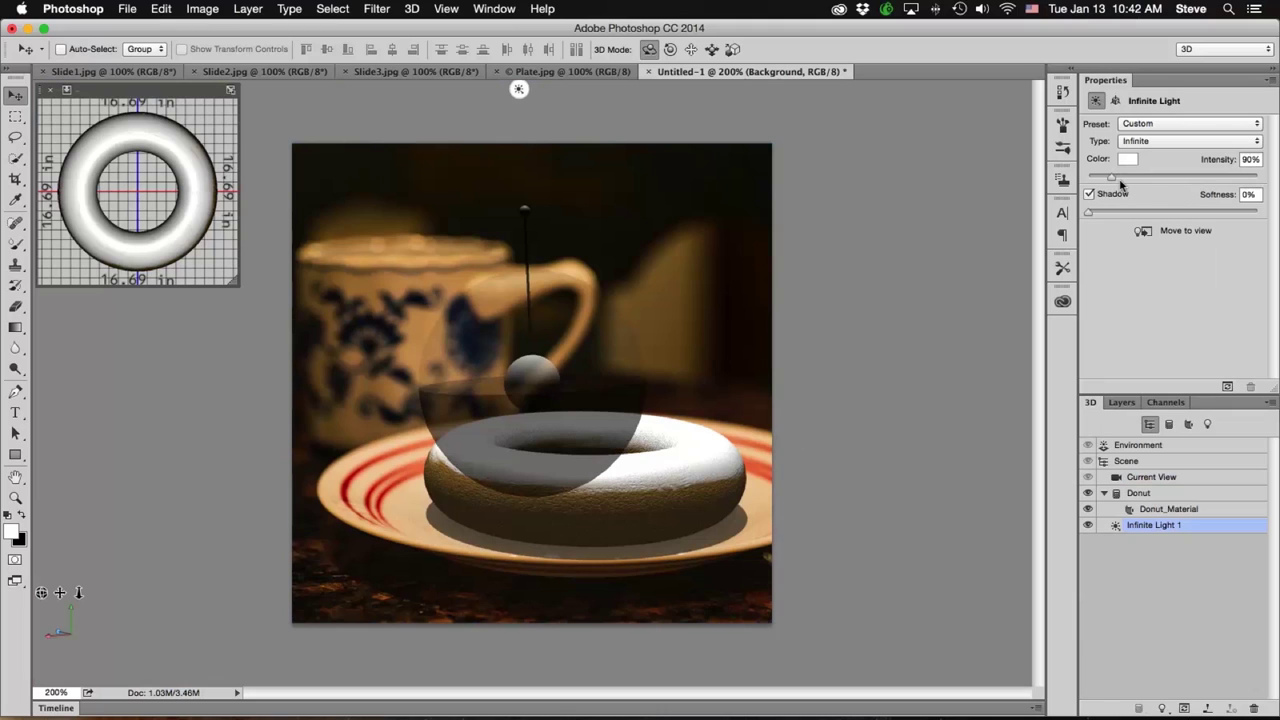
click(860, 295)
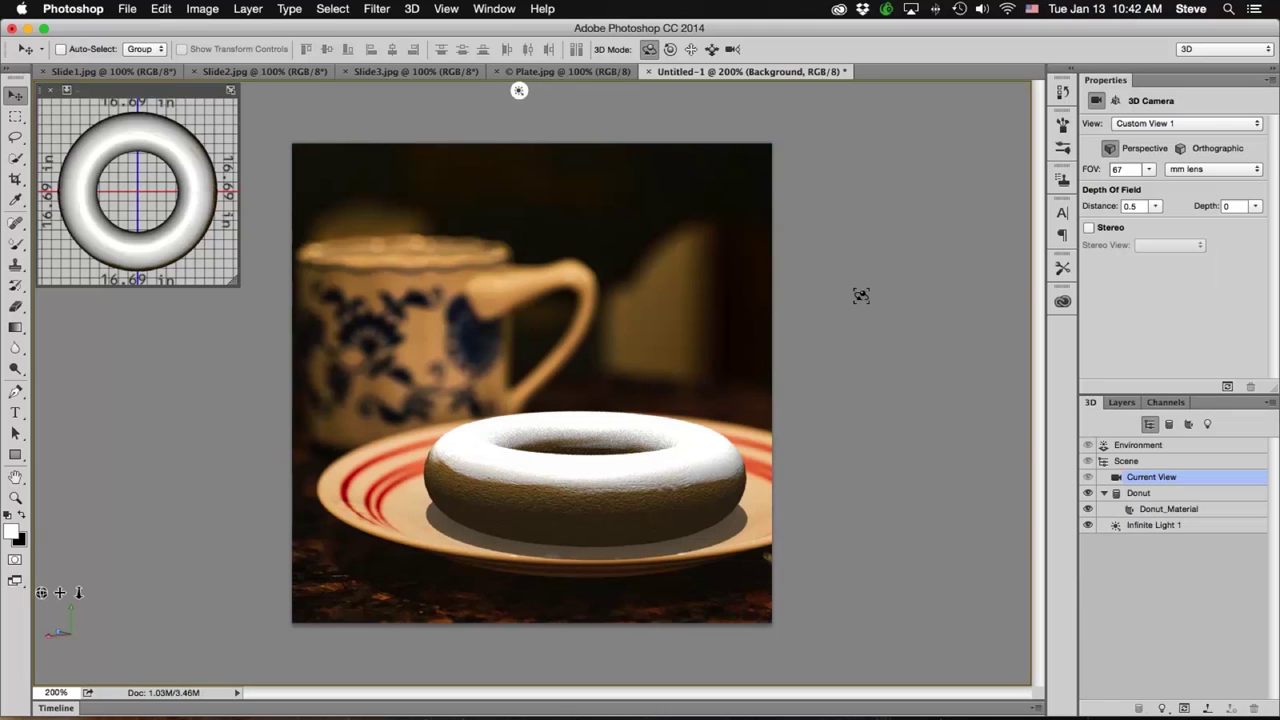
click(1168, 525)
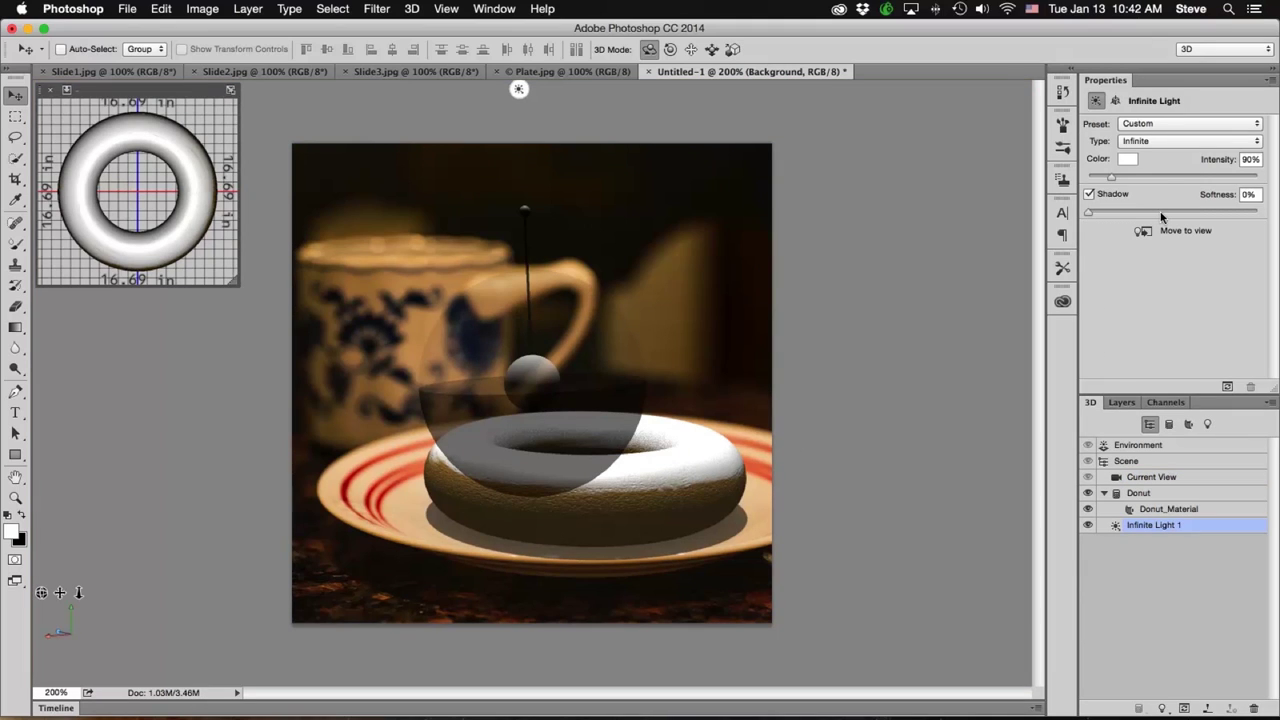
drag(1110, 178, 1107, 178)
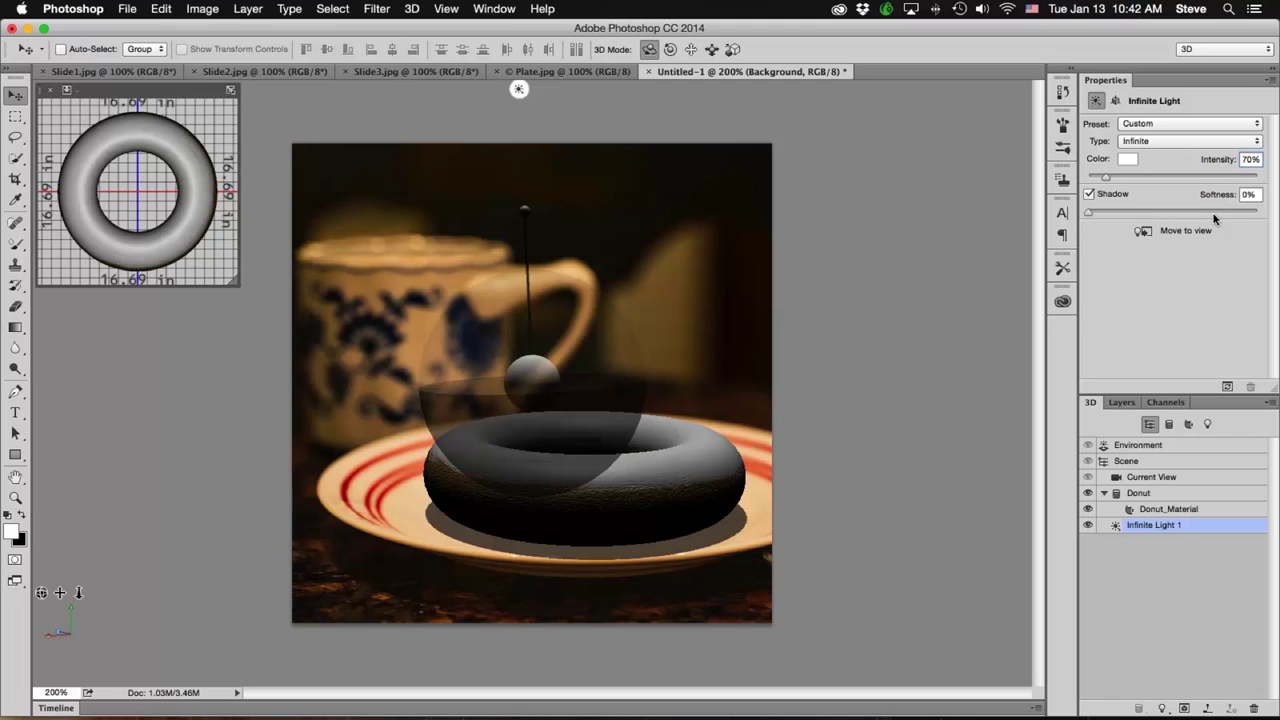
Step: Set the infinite light's shadow softness to 30% and run a brief test render
click(1089, 215)
click(1090, 213)
drag(1106, 213, 1140, 213)
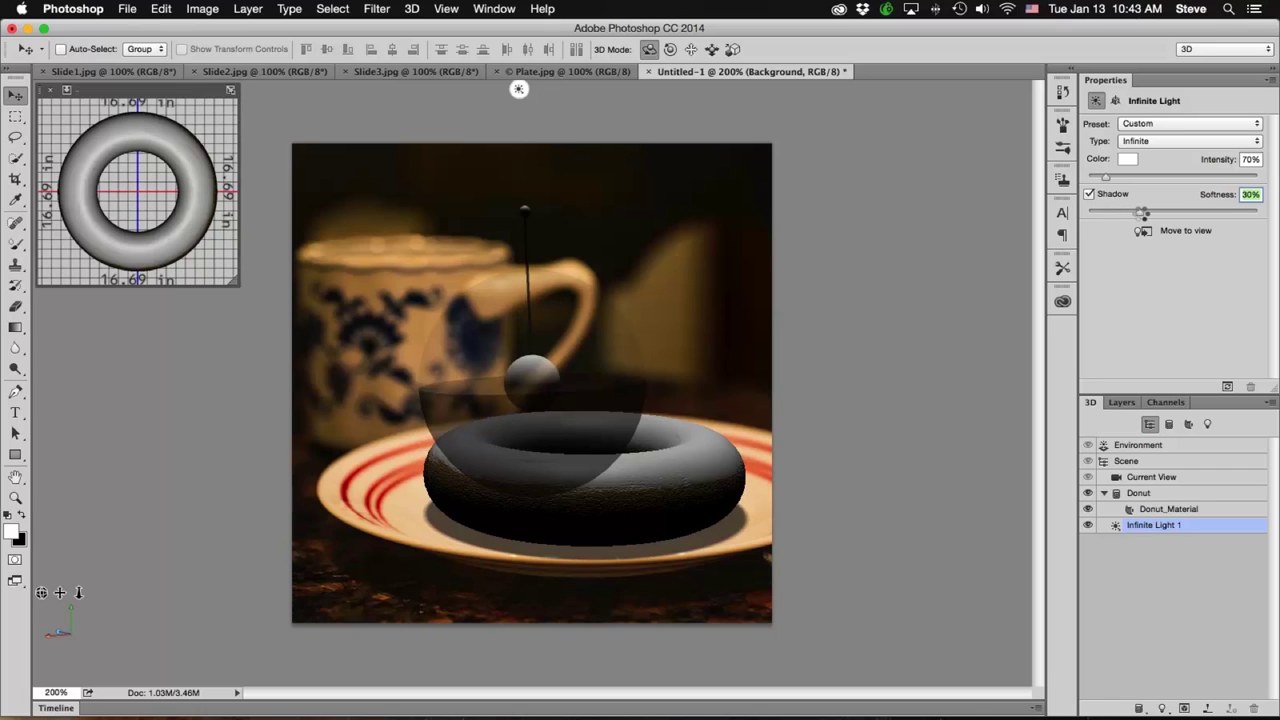
click(1228, 388)
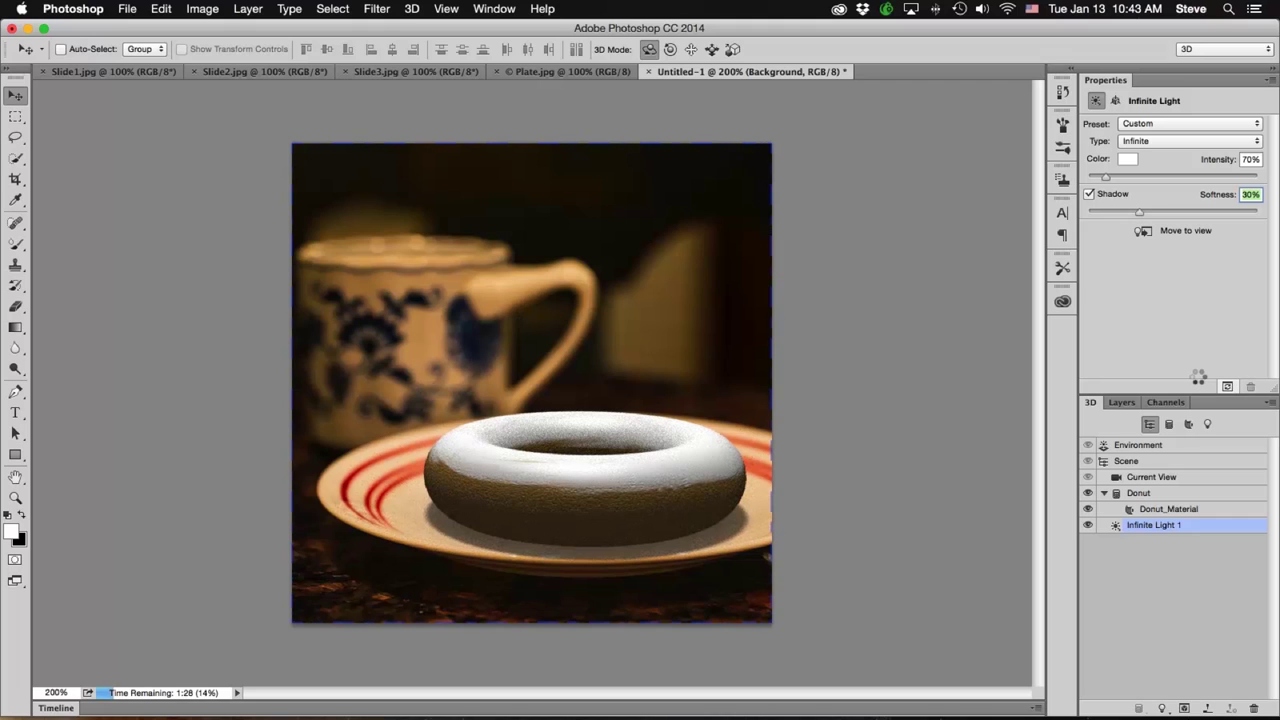
key(Escape)
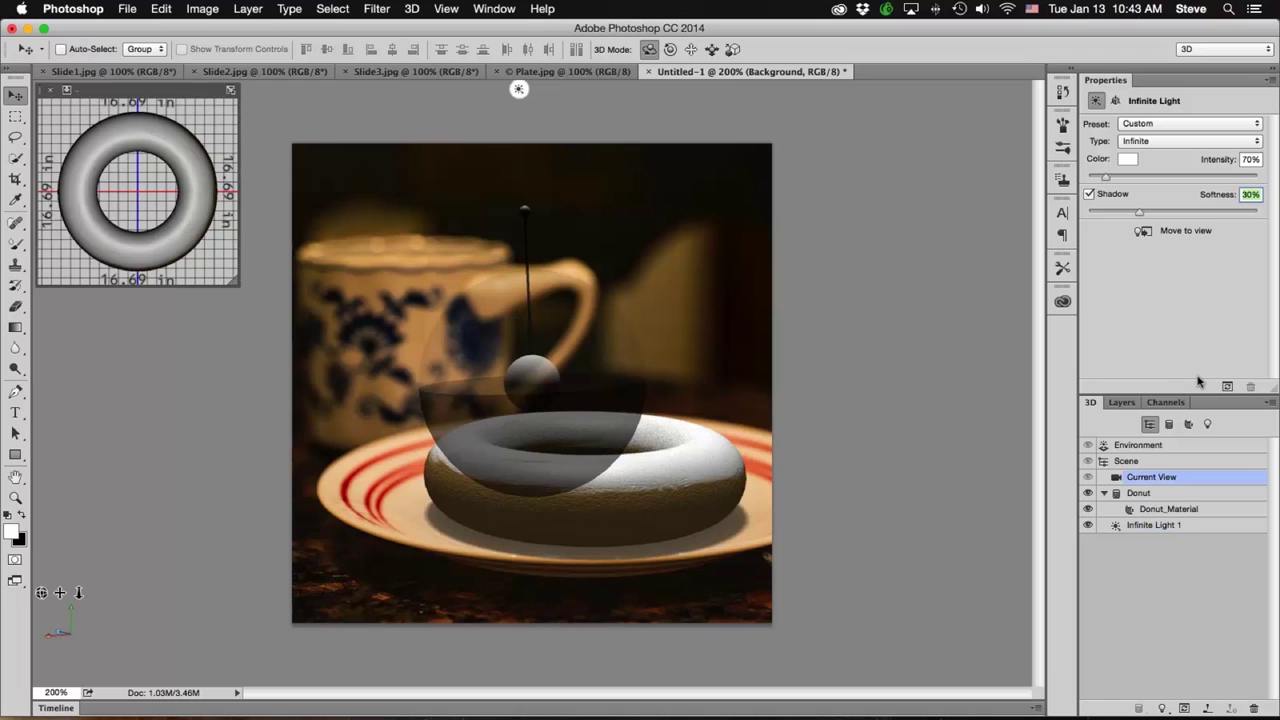
Step: Set the 3D camera's depth of field to a depth of 5.3
click(845, 482)
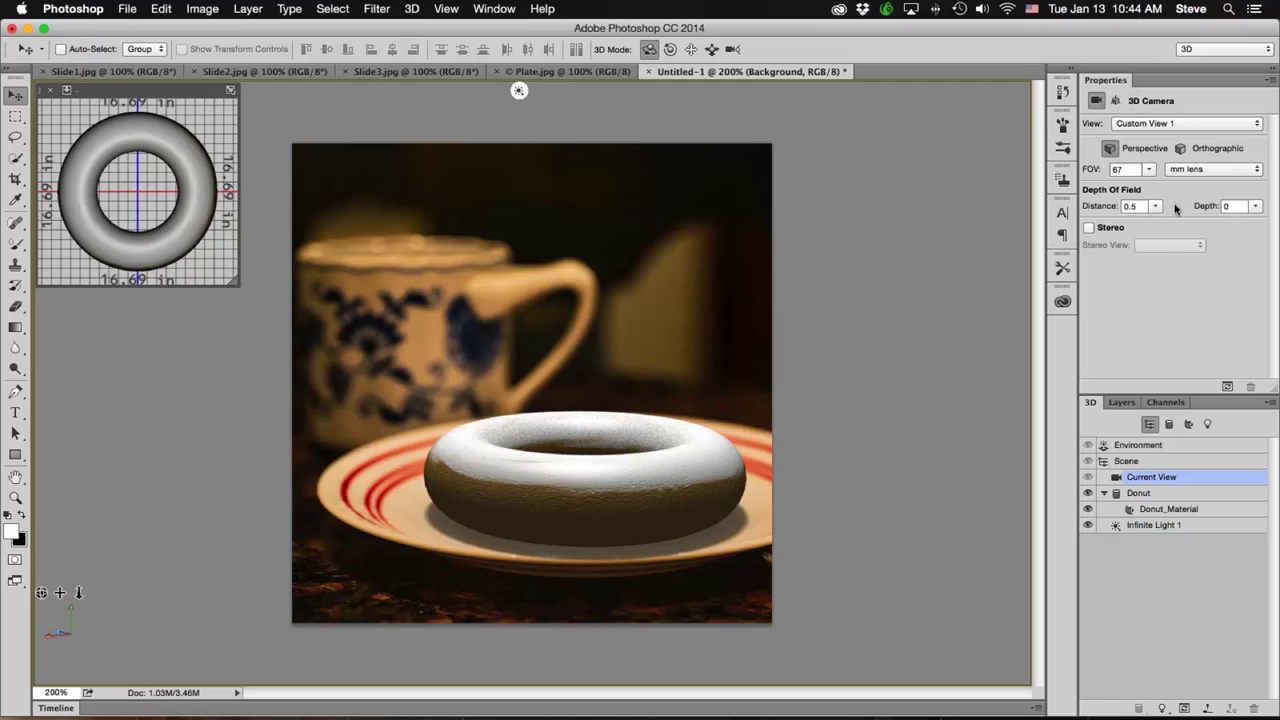
click(1256, 208)
drag(1194, 227, 1232, 226)
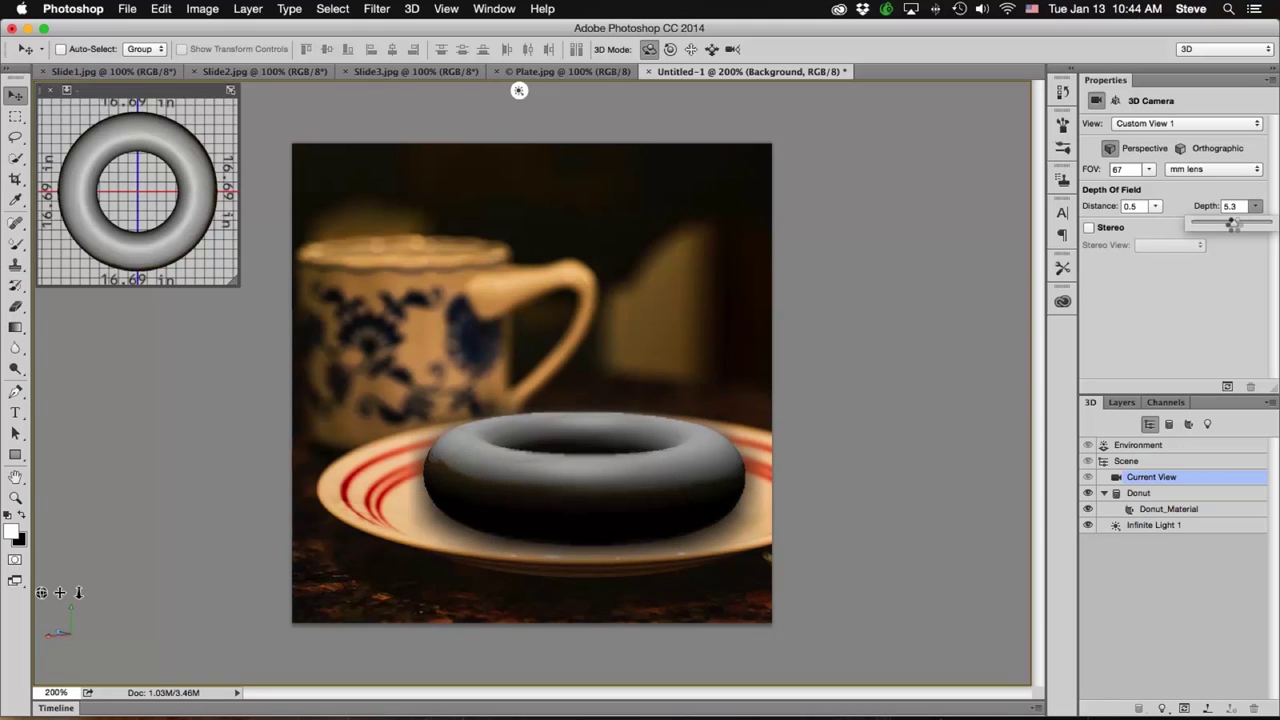
Step: Set the 3D camera's depth of field to a distance of 0.3 and a depth of 4.9, and run a brief test render
drag(1232, 224, 1232, 225)
click(1236, 207)
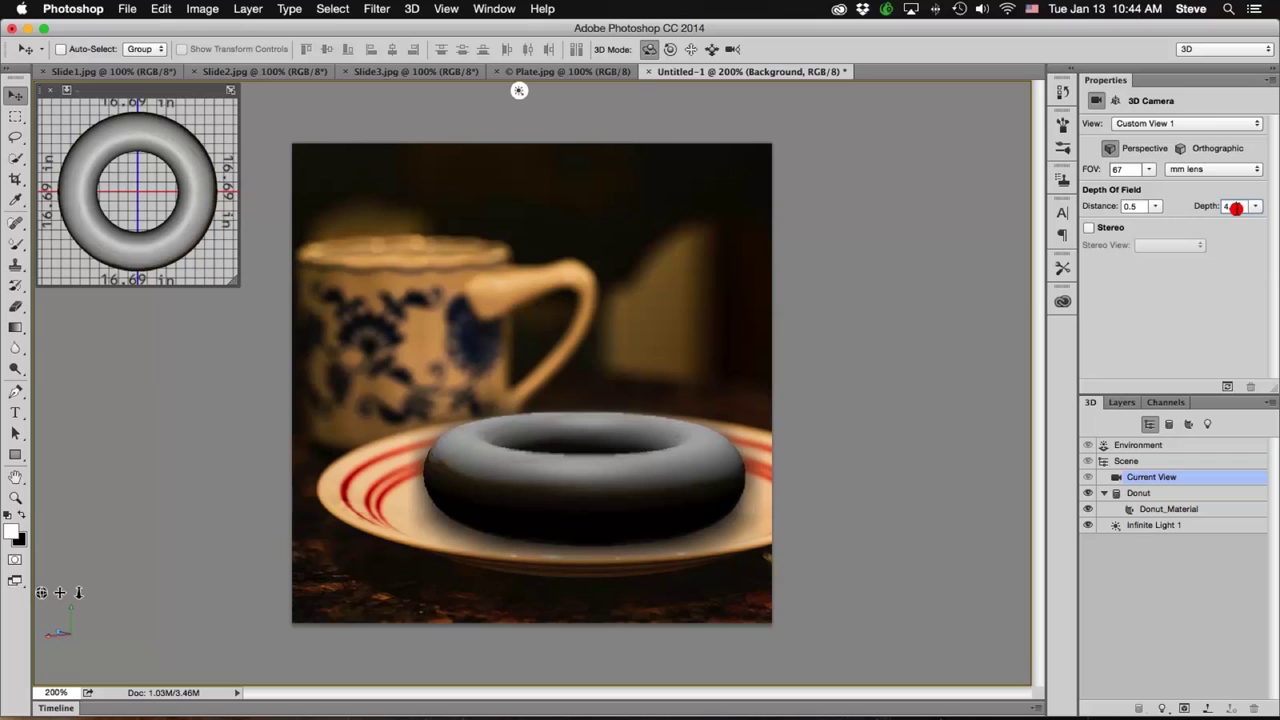
text(5)
key(Tab)
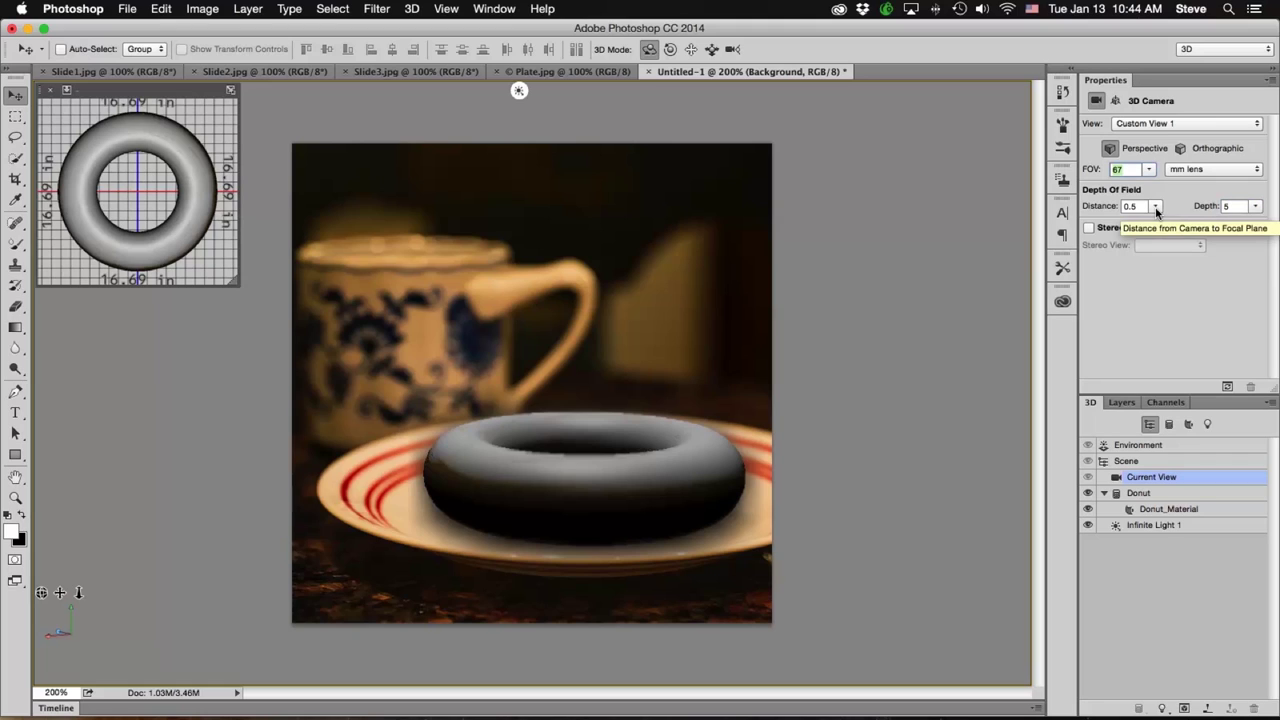
click(1156, 210)
drag(1160, 222, 1140, 224)
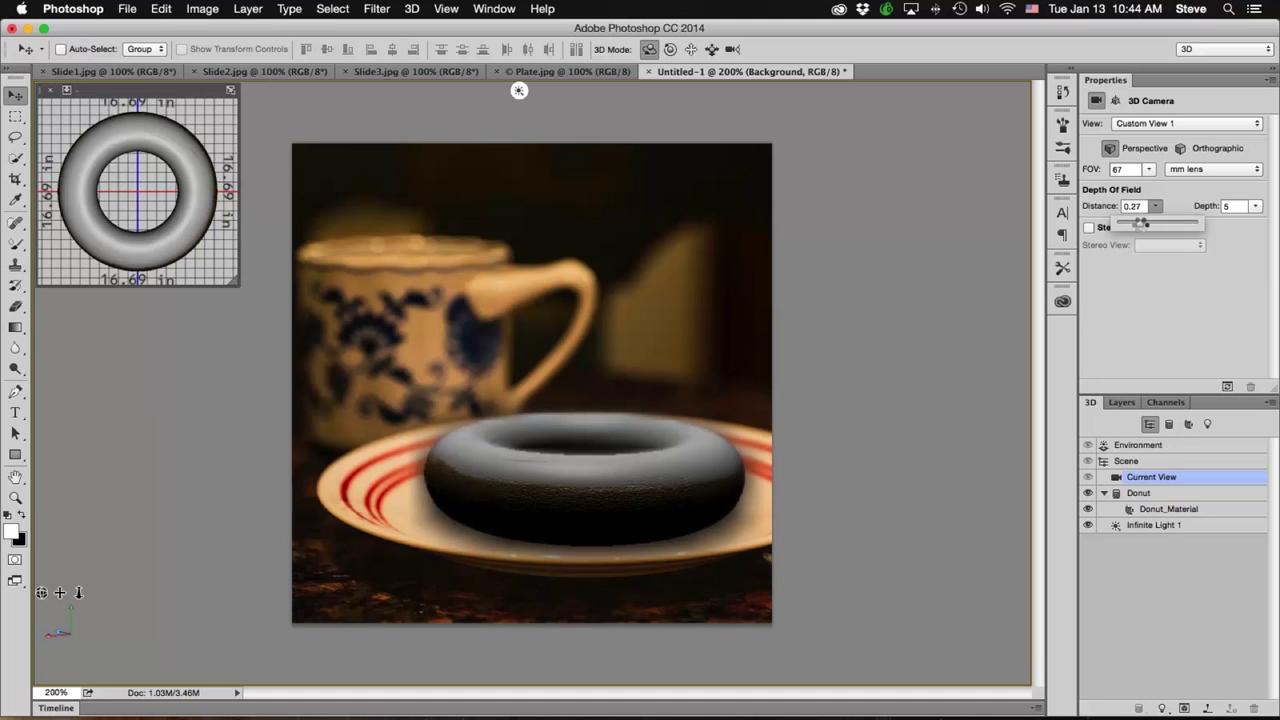
drag(1140, 224, 1162, 224)
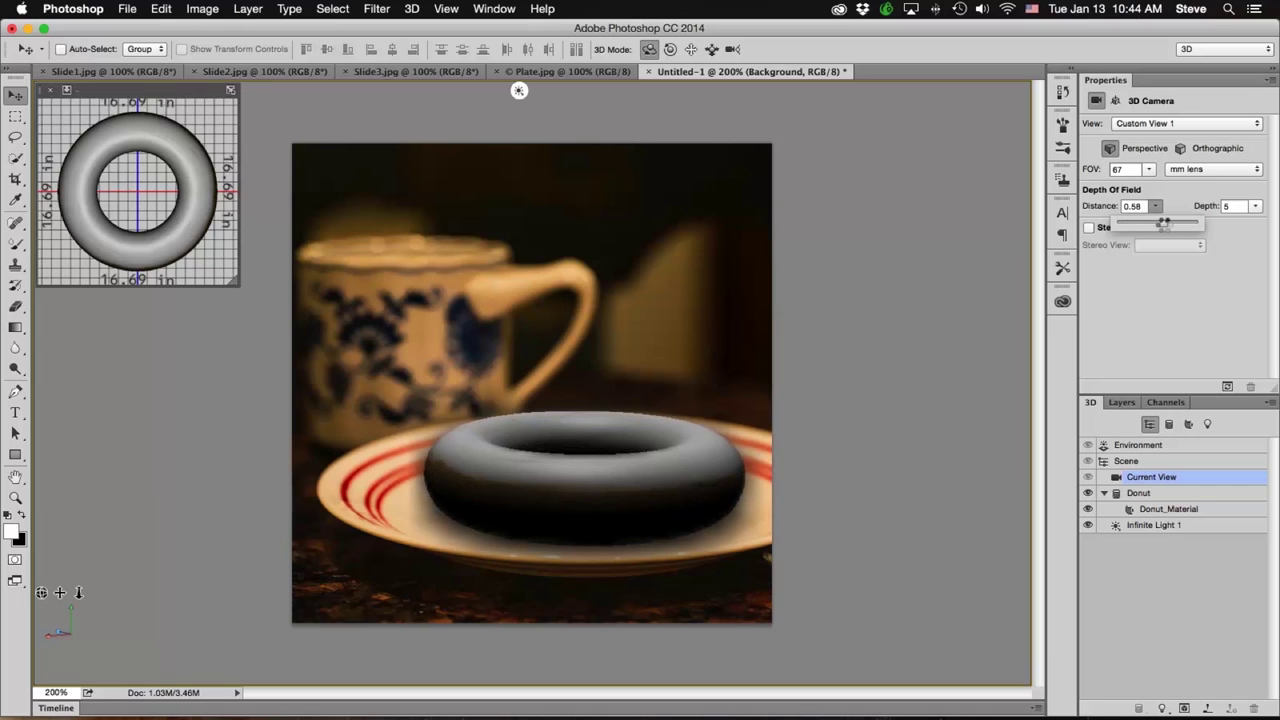
drag(1163, 224, 1141, 228)
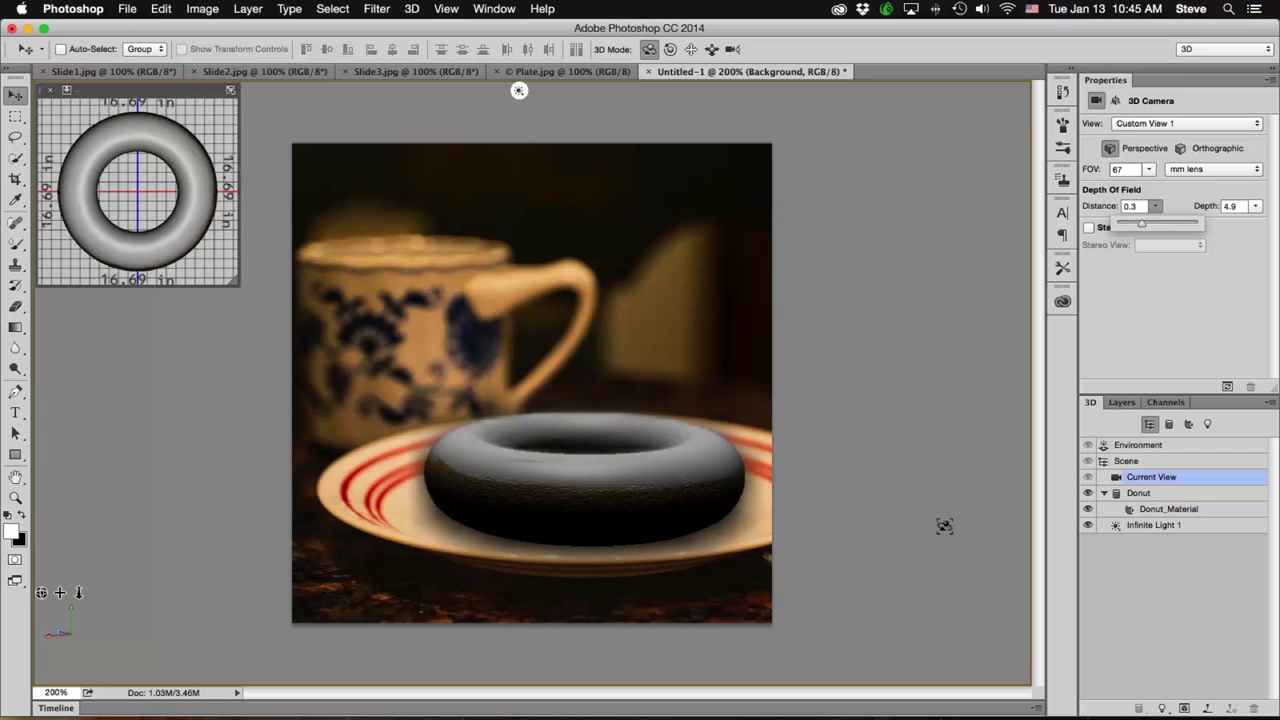
click(1228, 387)
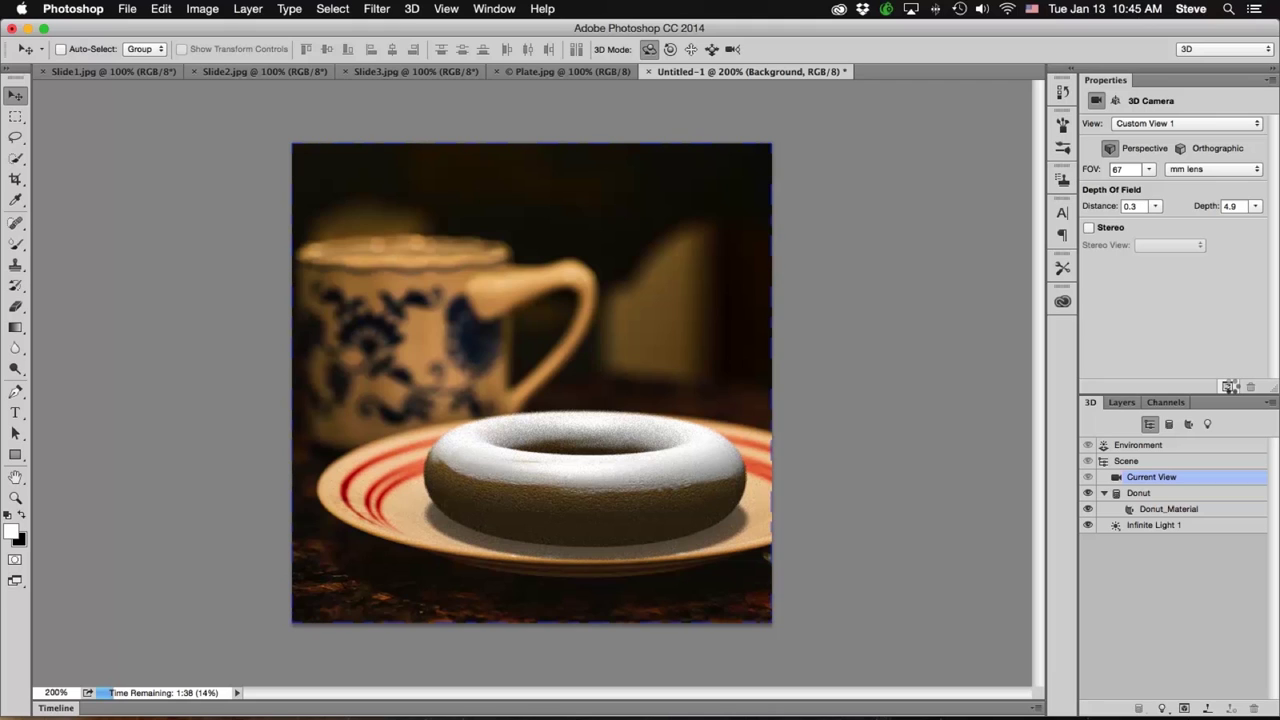
click(1230, 387)
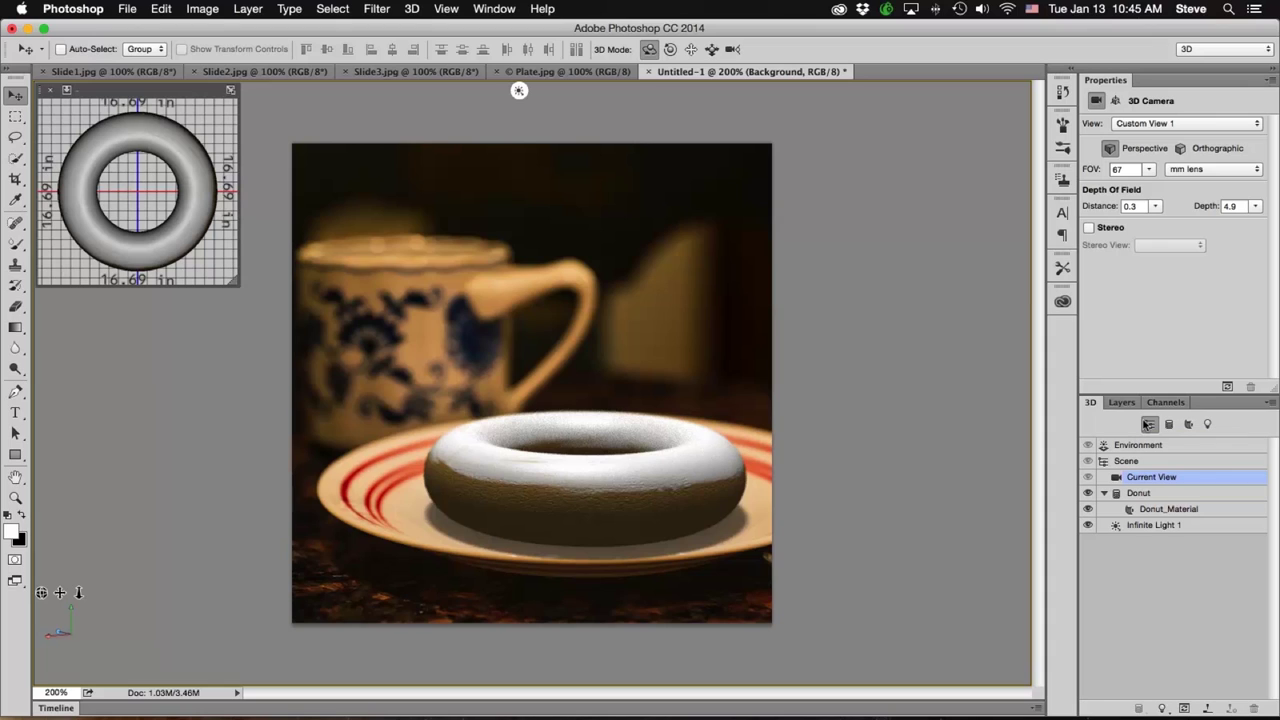
Step: Scale the donut mesh's Y dimension to 4.61 inches and render the 3D scene
click(1138, 494)
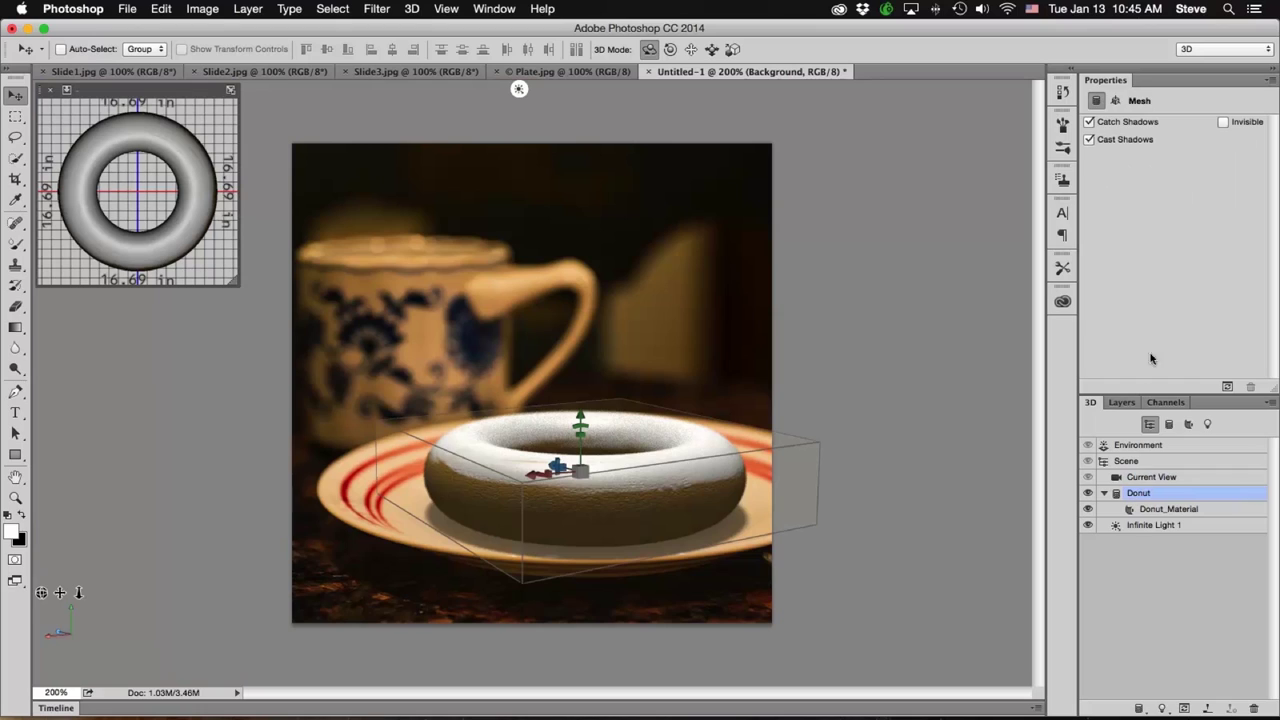
click(1115, 102)
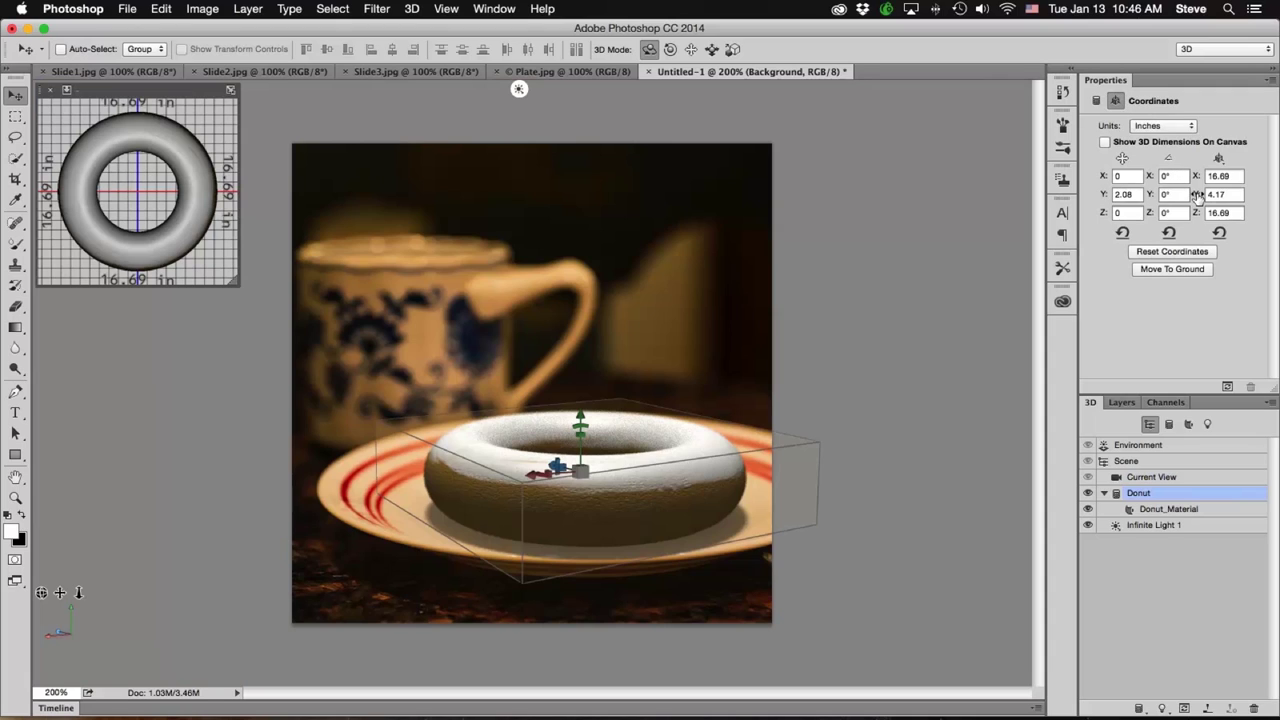
drag(1199, 197, 1269, 189)
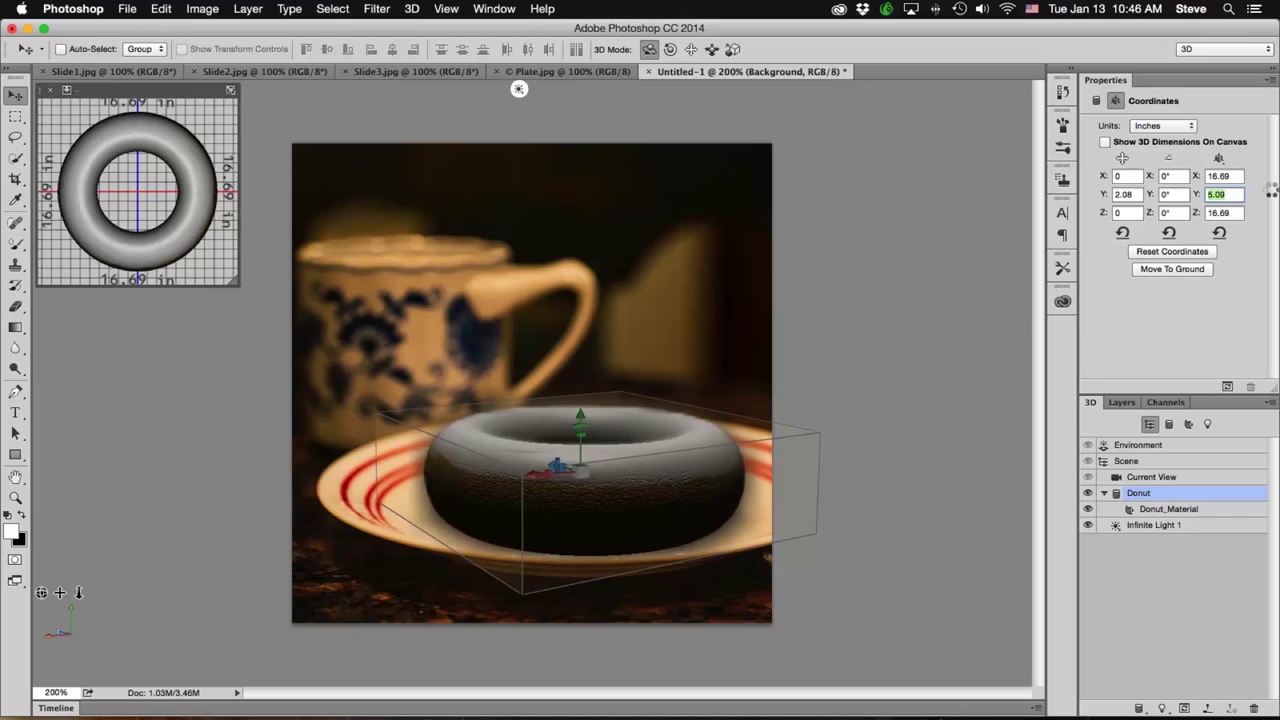
drag(1270, 190, 1214, 194)
mouse_move(1232, 194)
mouse_down()
mouse_move(1250, 194)
mouse_move(1233, 195)
mouse_up()
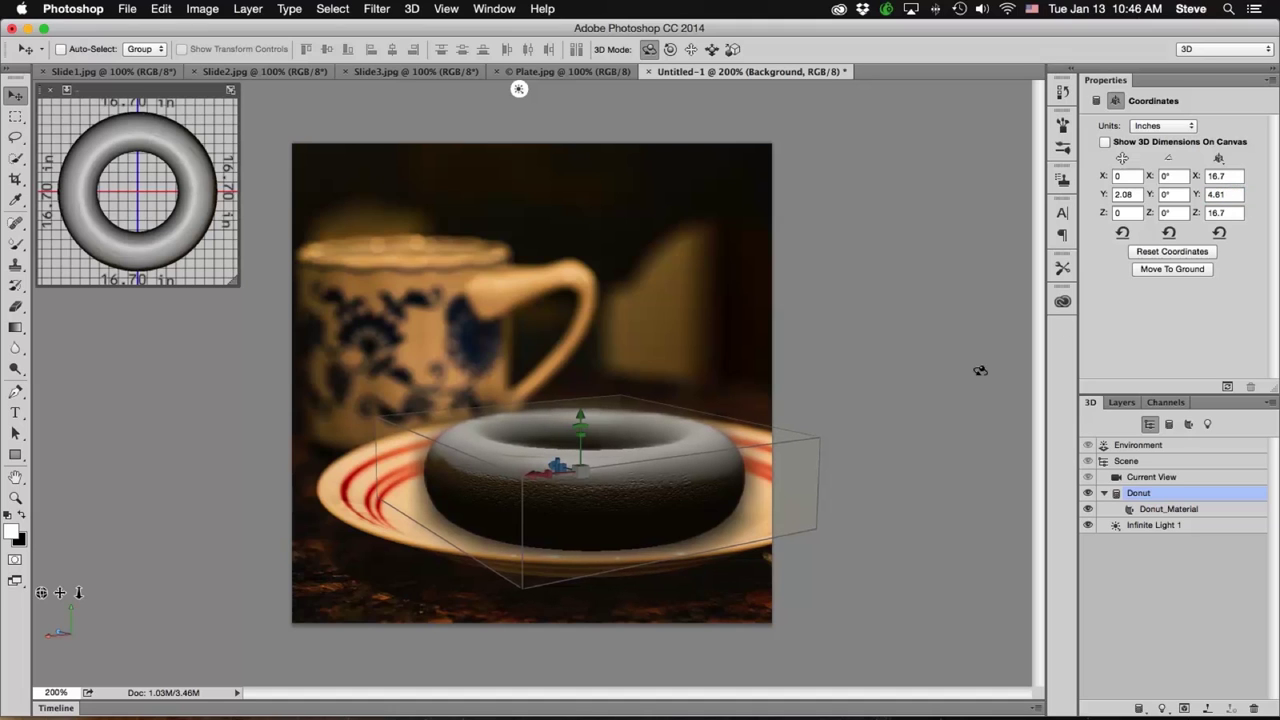
click(1224, 386)
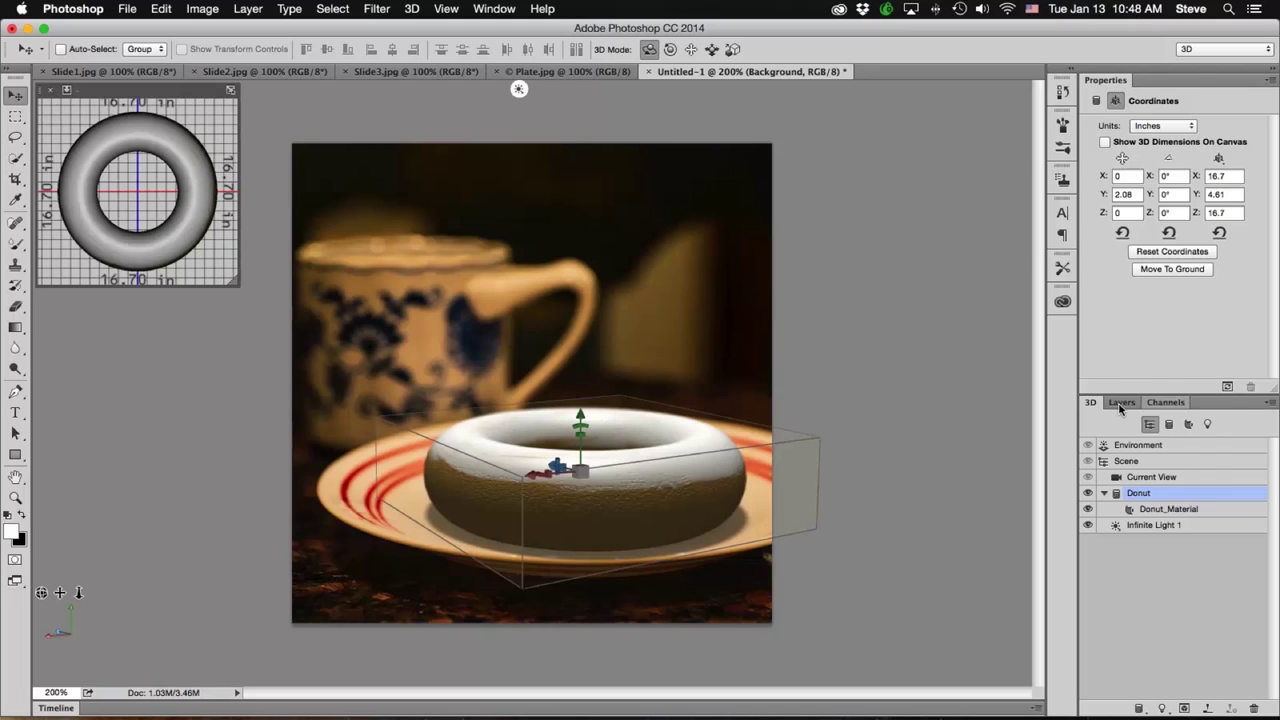
Step: Add a Curves adjustment layer directly above the donut's 3D layer
click(1120, 403)
click(1153, 632)
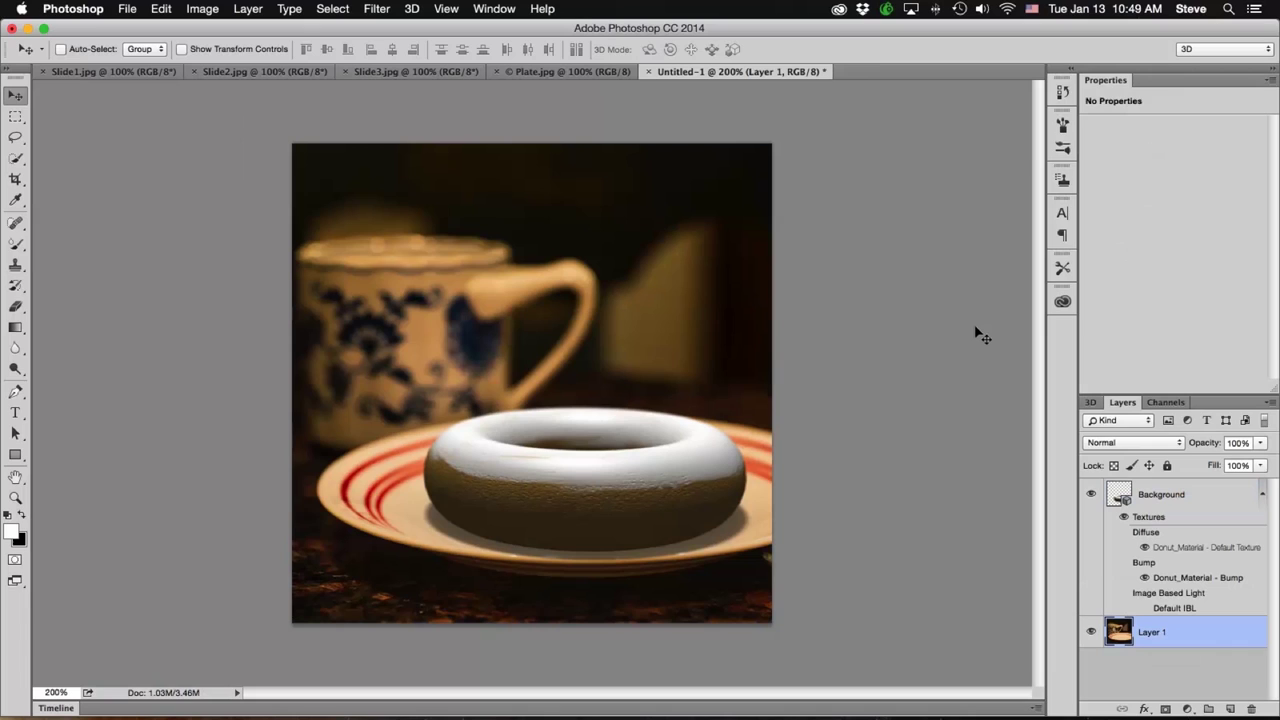
click(1200, 495)
click(1200, 495)
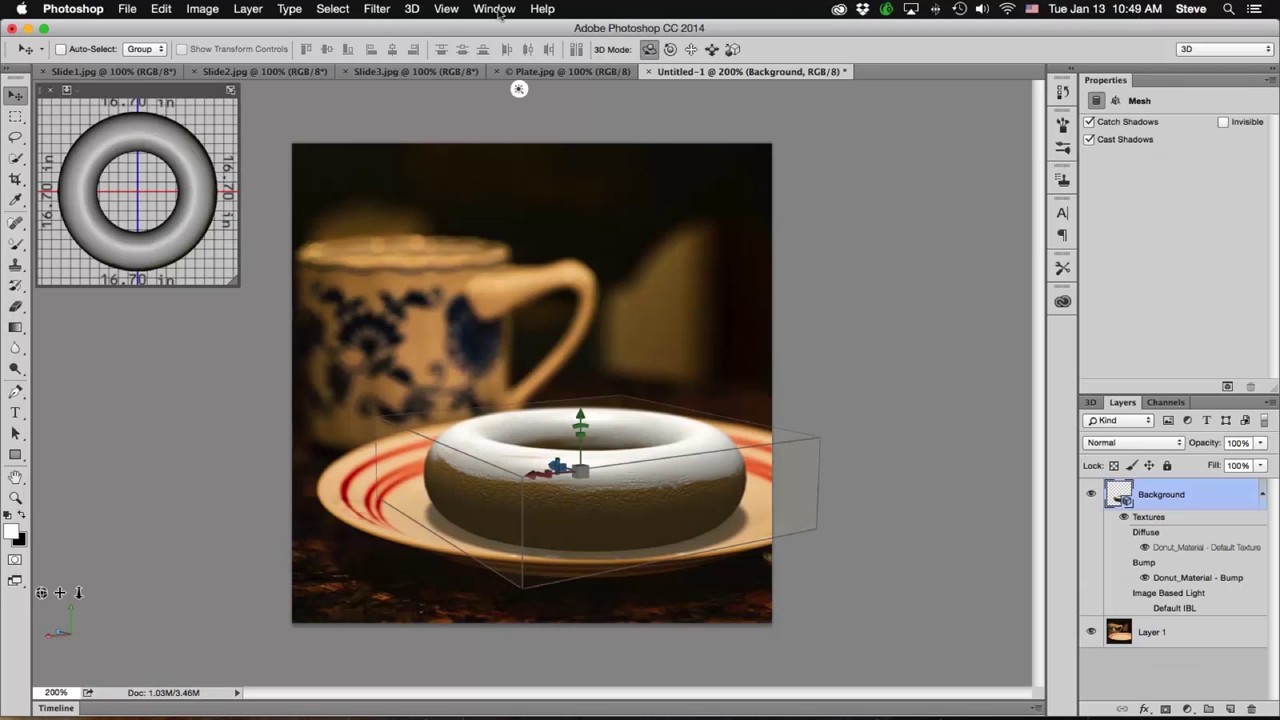
click(497, 12)
click(516, 138)
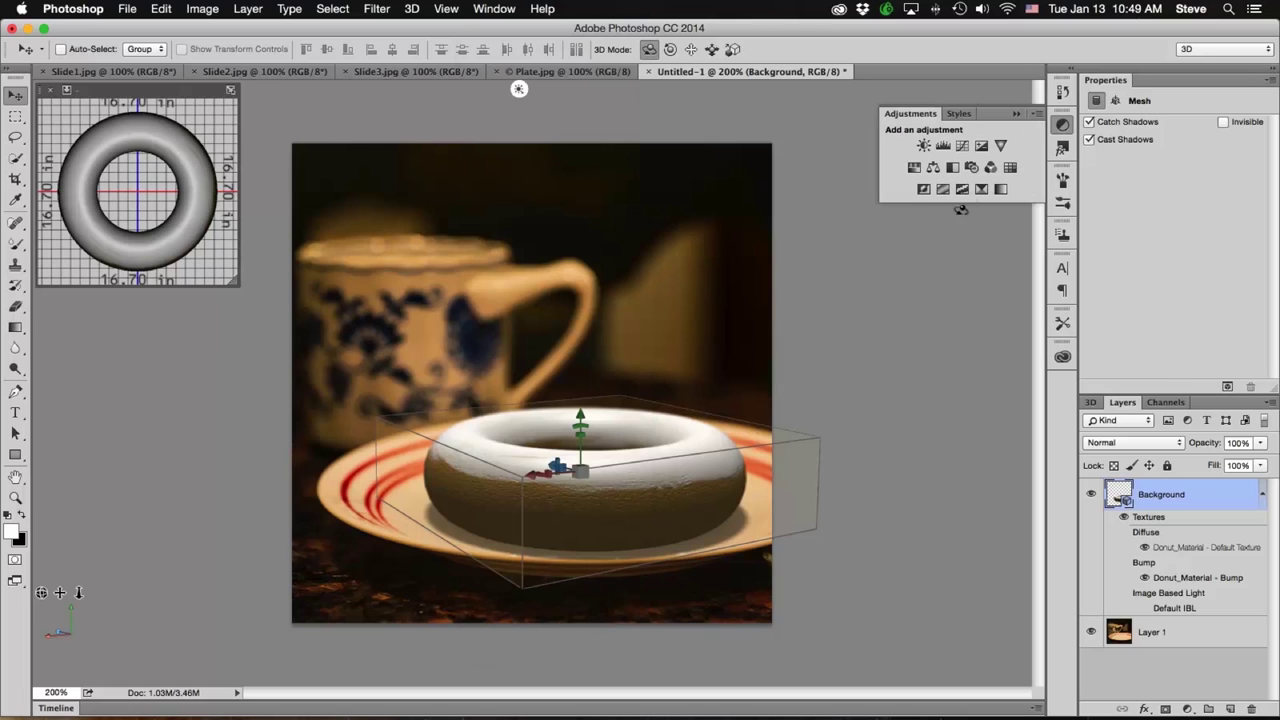
click(962, 146)
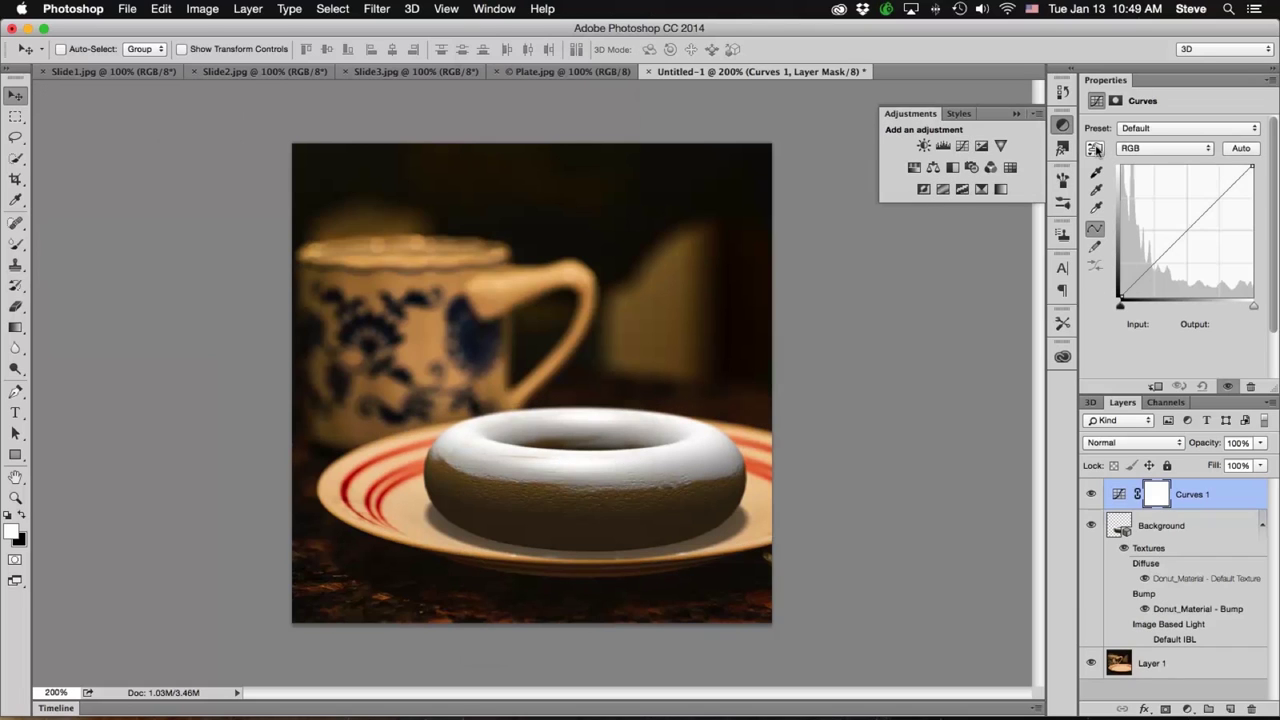
Step: With Curves on-image adjustment, lower the donut's dark base to output 40 and raise its dough midtones to a point at input 63, output 58
click(1095, 148)
click(1096, 148)
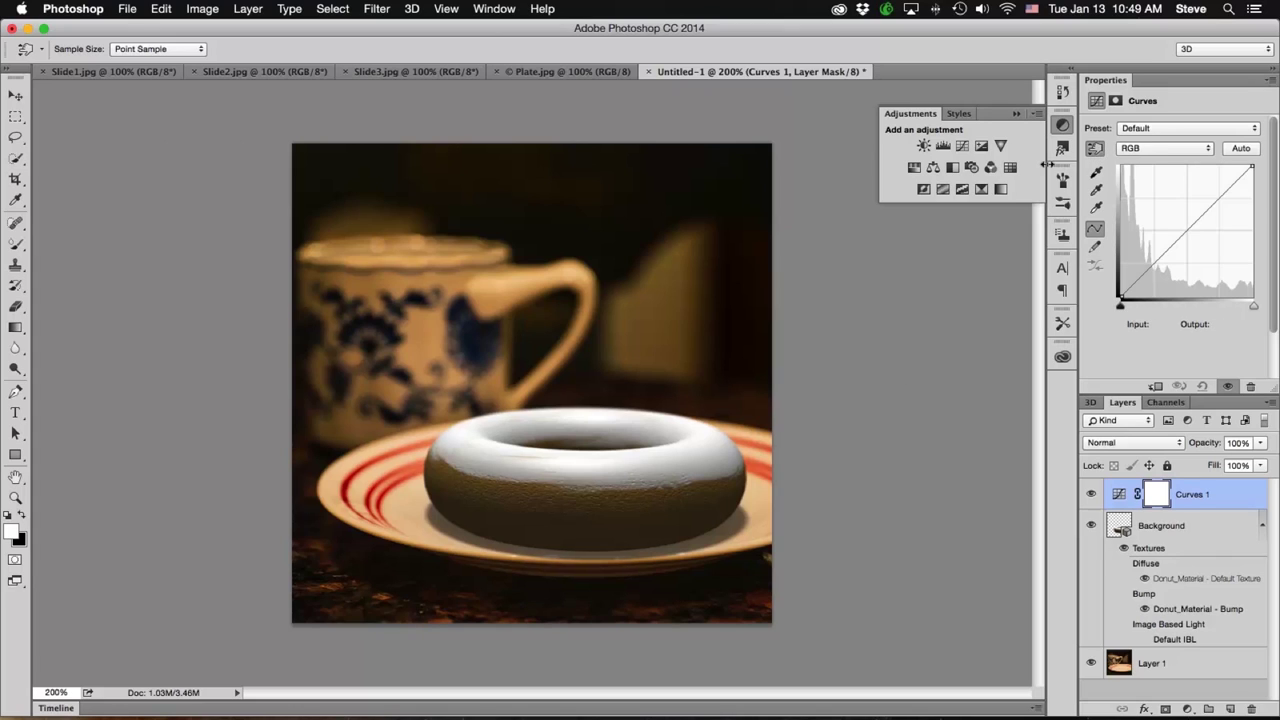
click(608, 530)
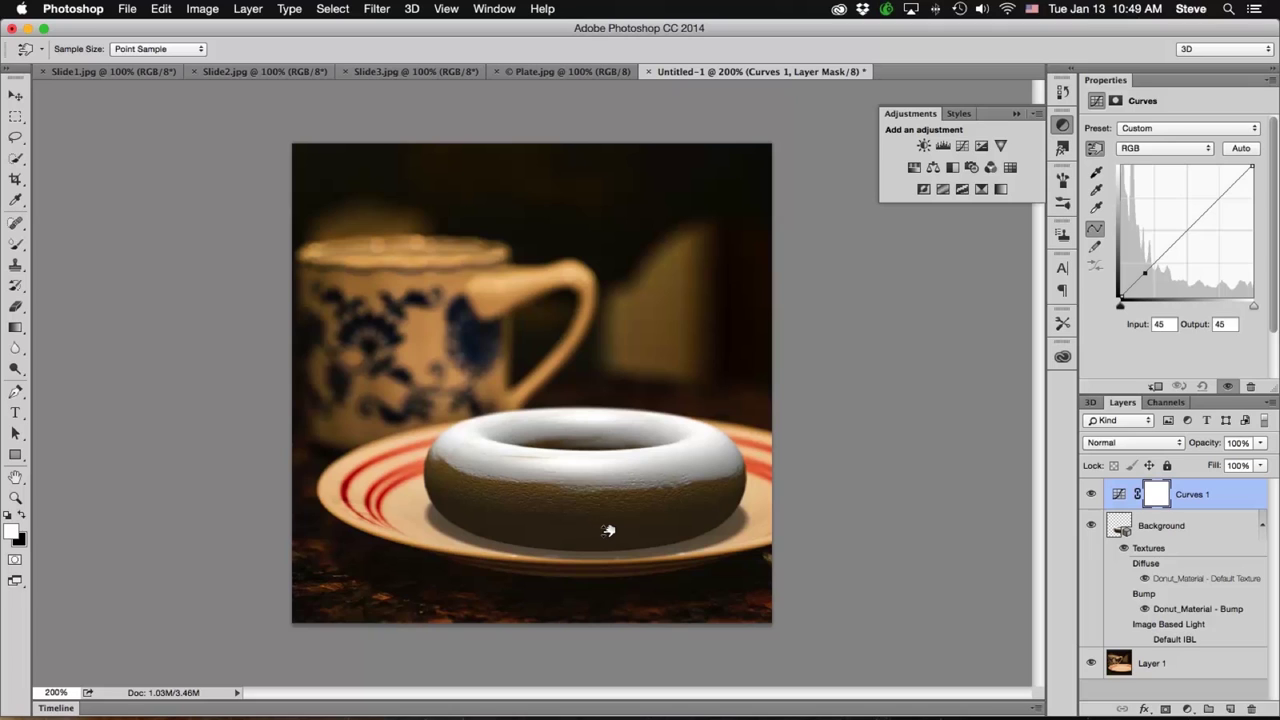
drag(608, 530, 608, 536)
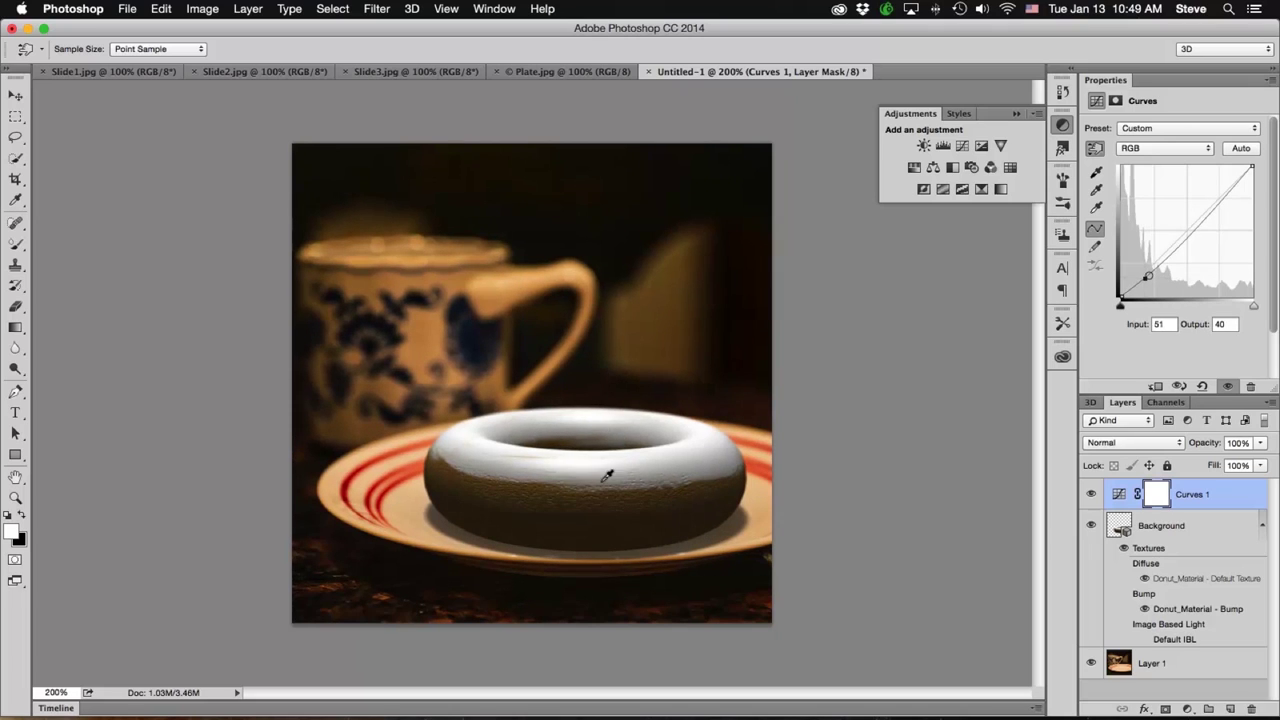
drag(589, 499, 595, 494)
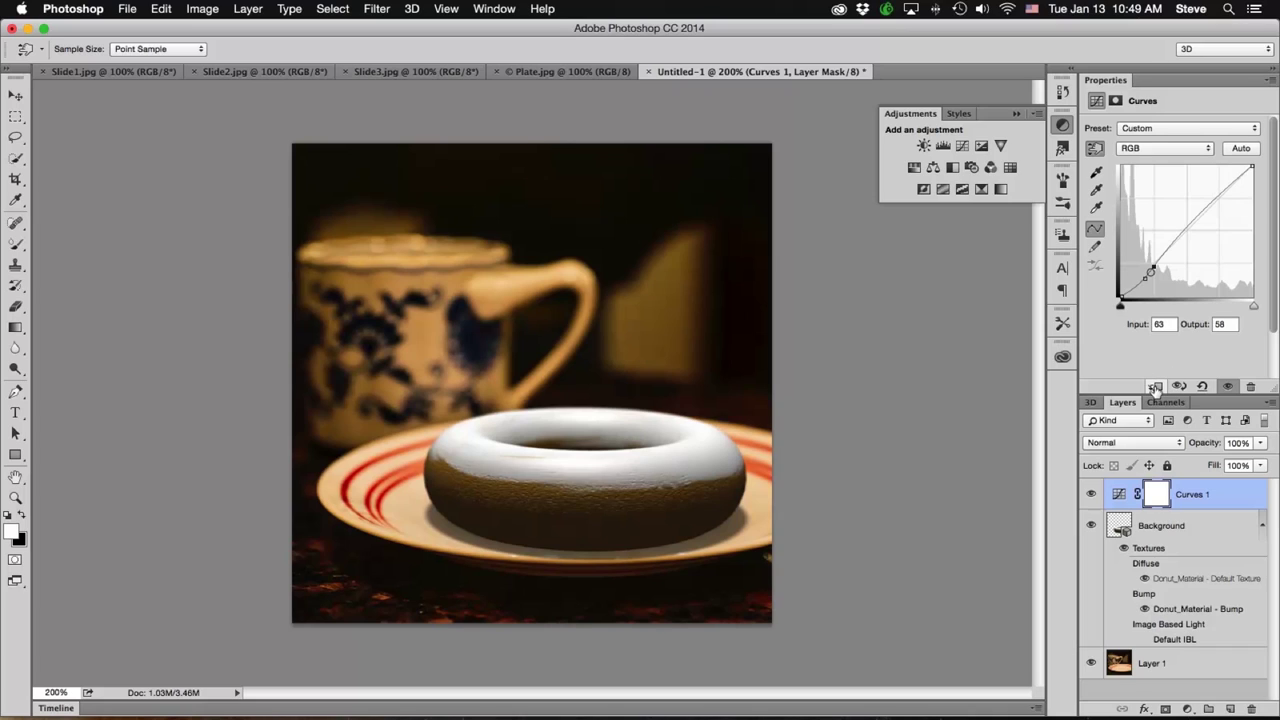
Step: Clip the Curves adjustment to the donut's 3D layer, toggling the clipping off and on to compare
click(1155, 388)
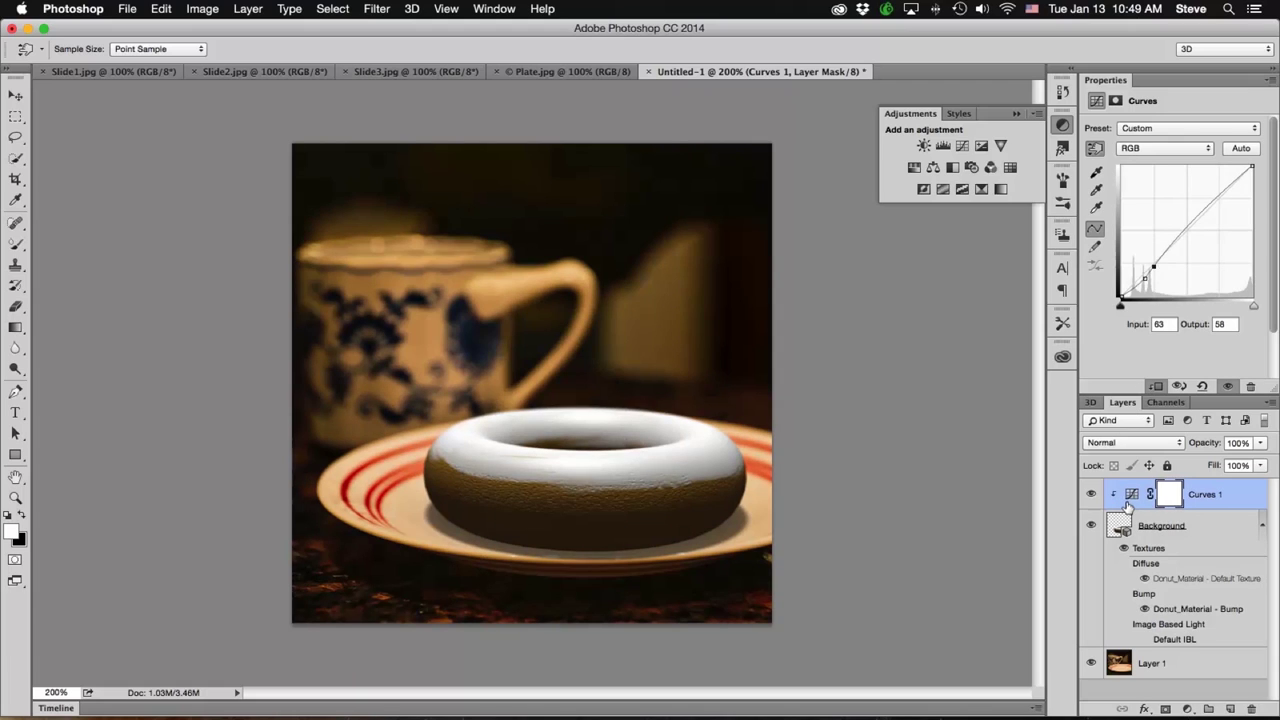
click(1155, 388)
click(1155, 388)
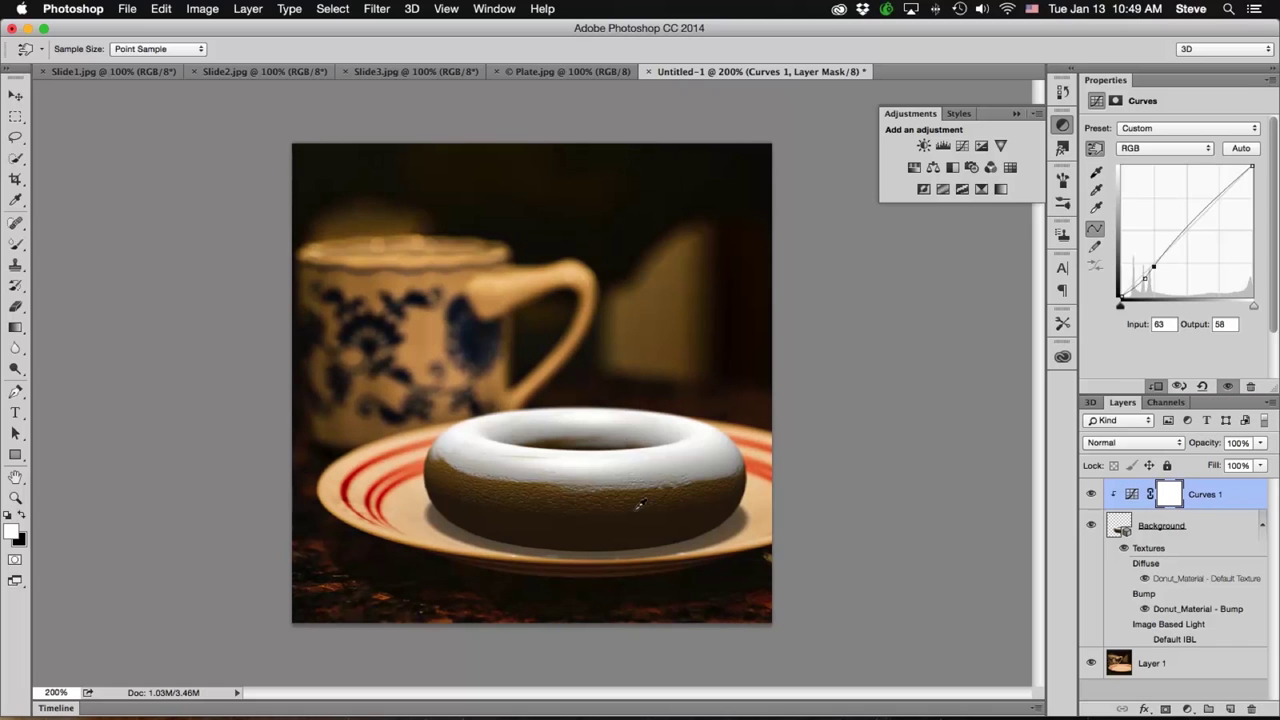